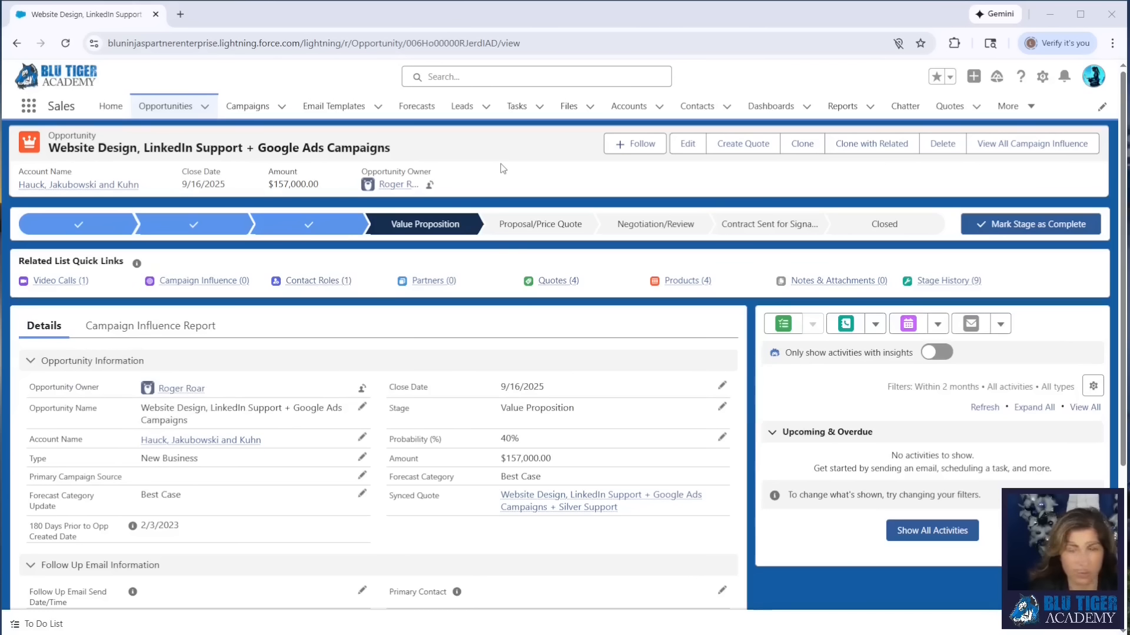
- Open Salesforce Setup and find the Flows page by searching for "flow"
left_click(1042, 76)
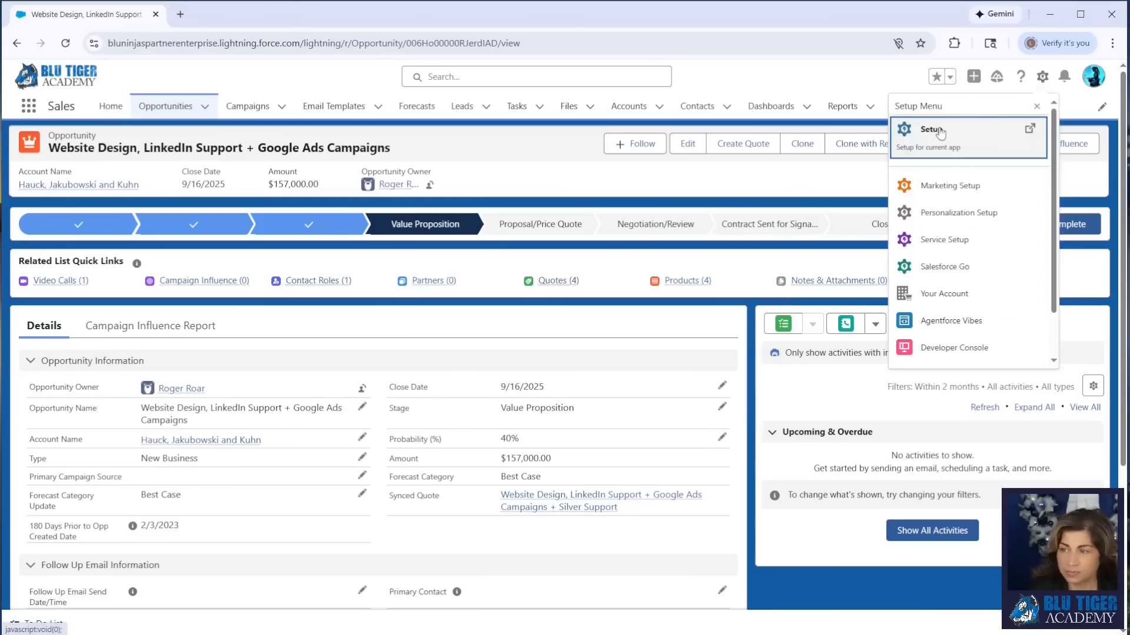
left_click(940, 132)
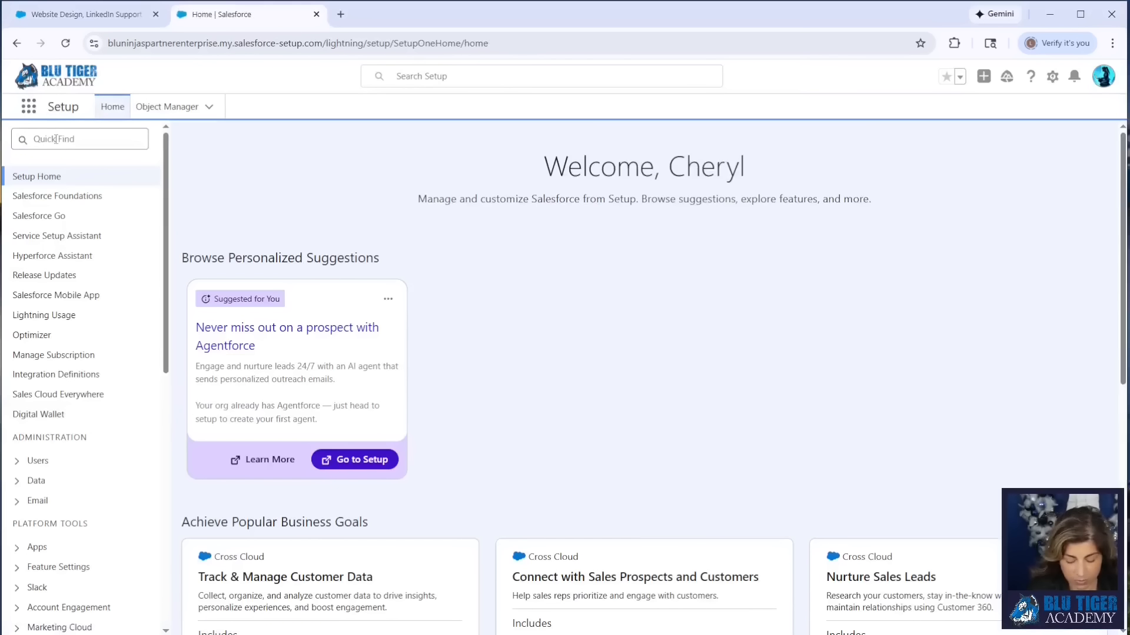
left_click(55, 139)
type("flow")
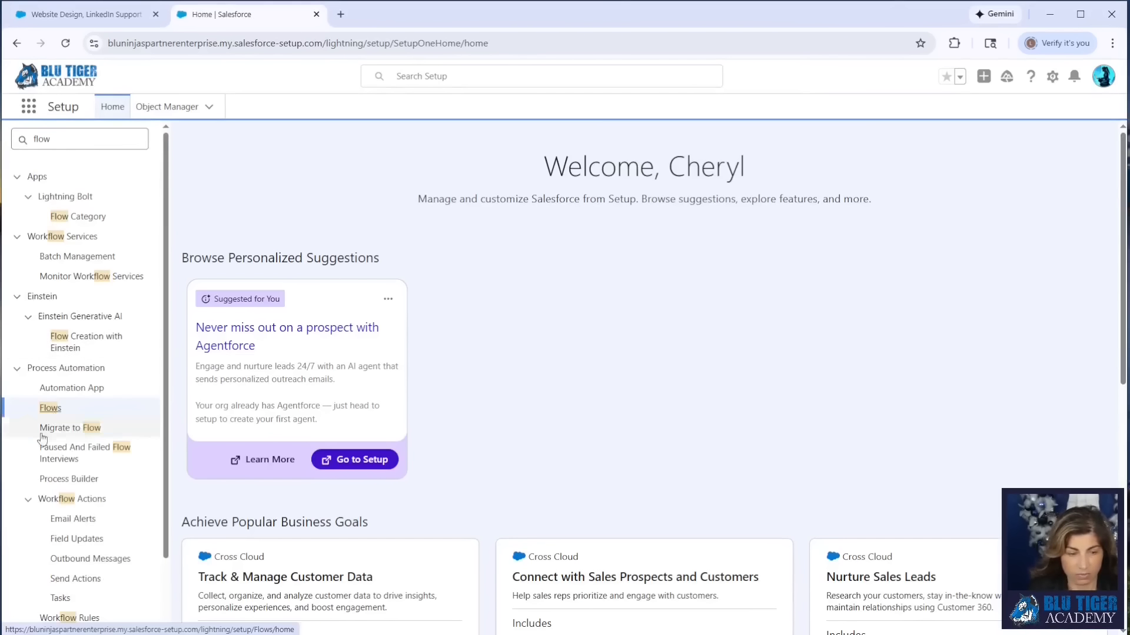
left_click(50, 408)
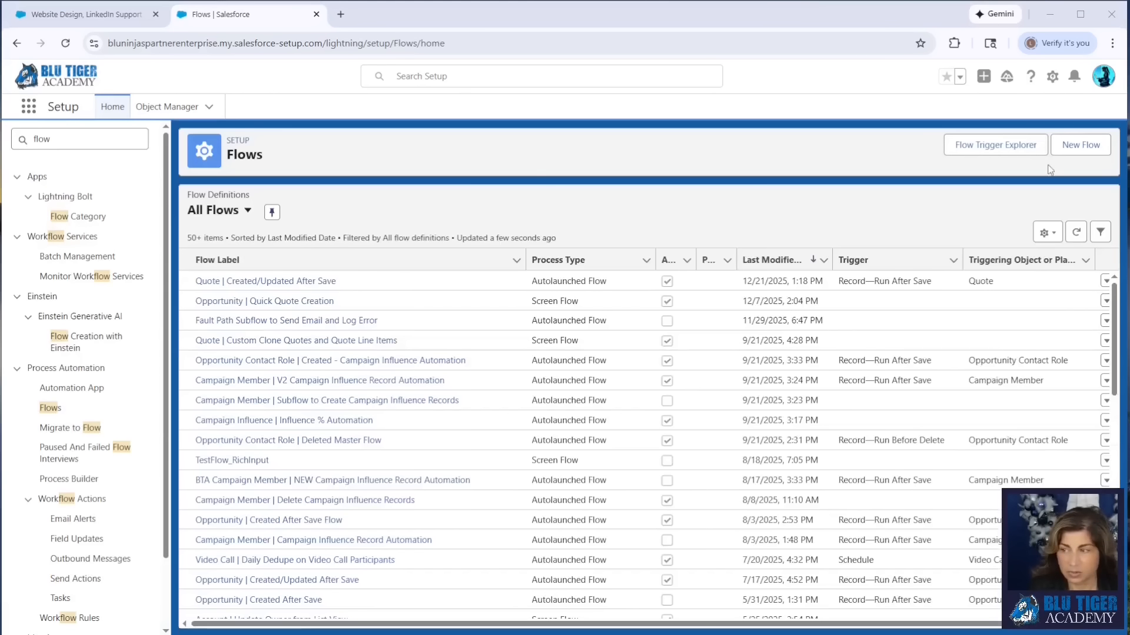
- Create a new automation of the Screen Flow type
left_click(1071, 148)
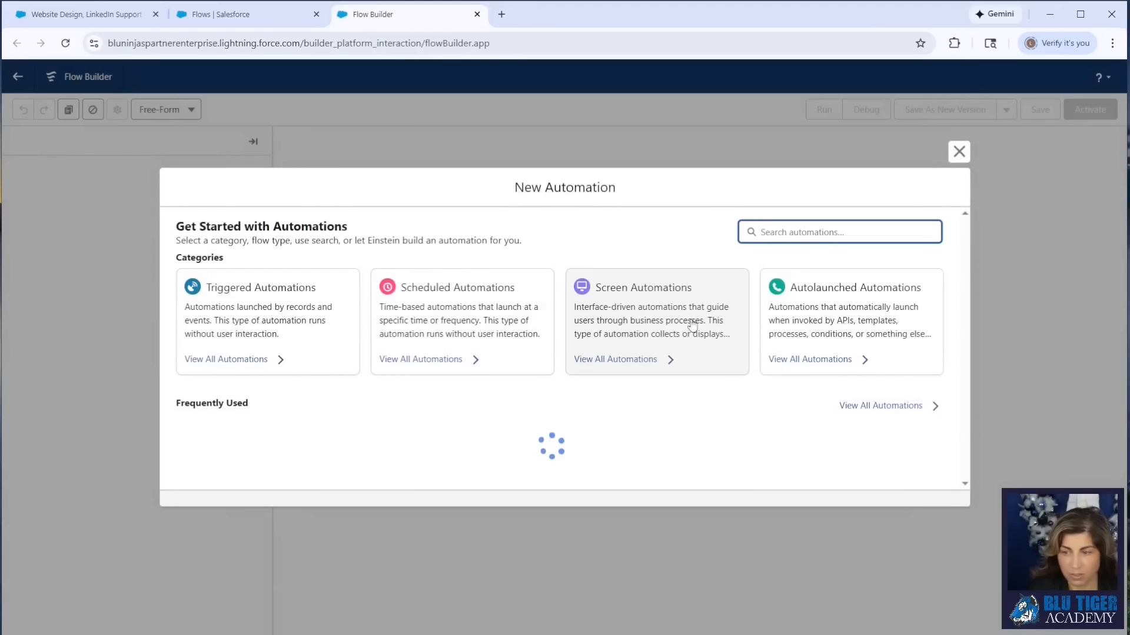
left_click(637, 326)
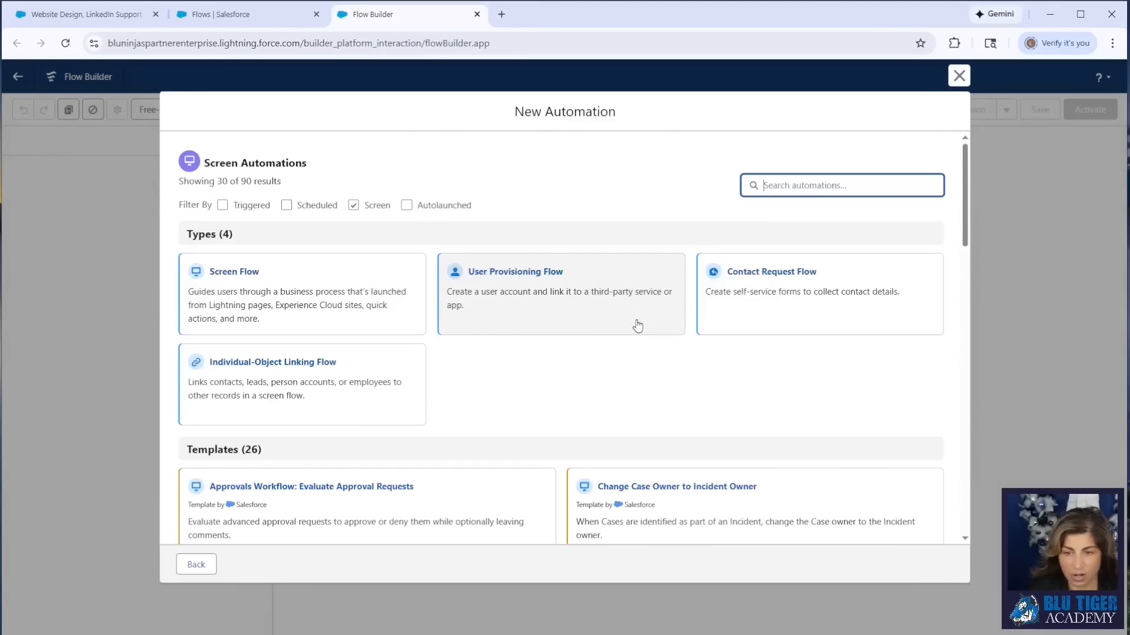
left_click(302, 304)
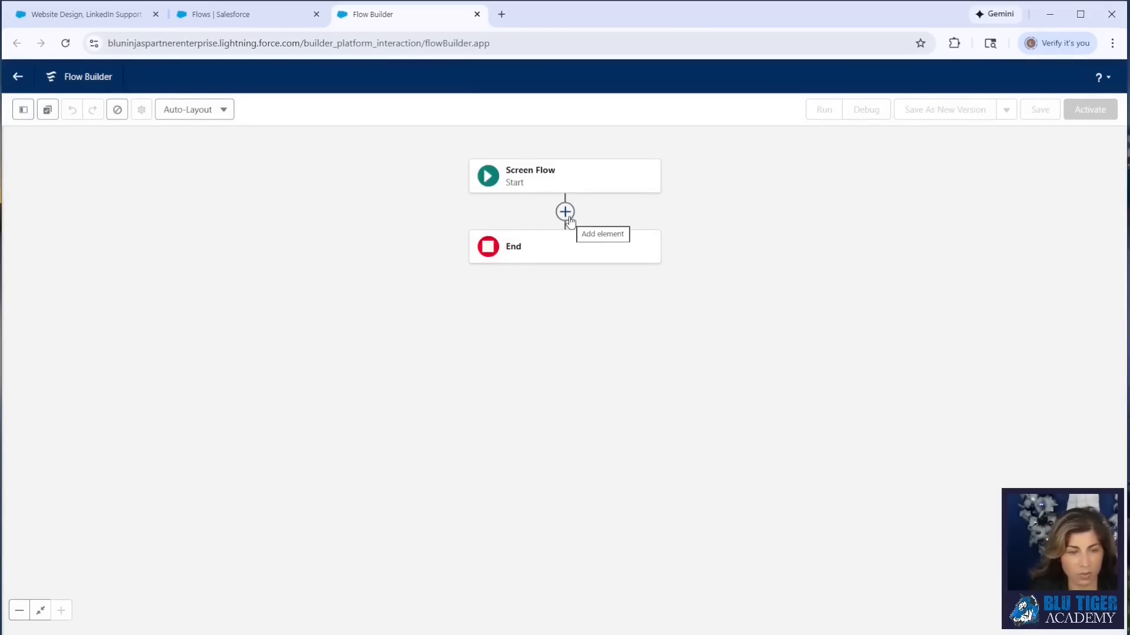
- Add a Screen element between Start and End and label it Create New Contact
left_click(566, 215)
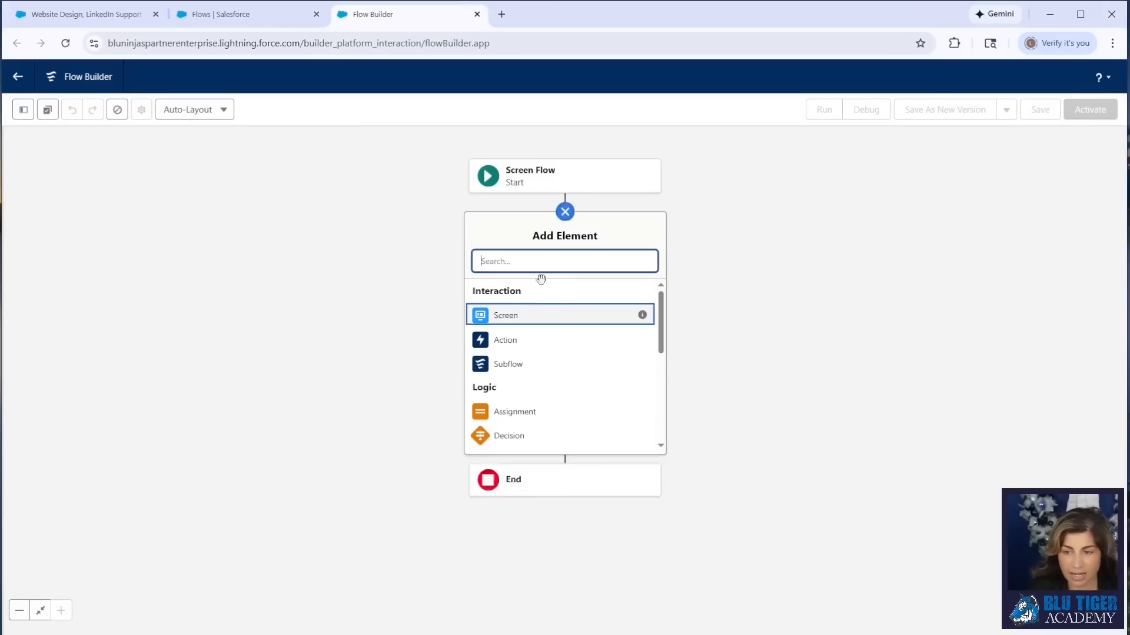
left_click(530, 315)
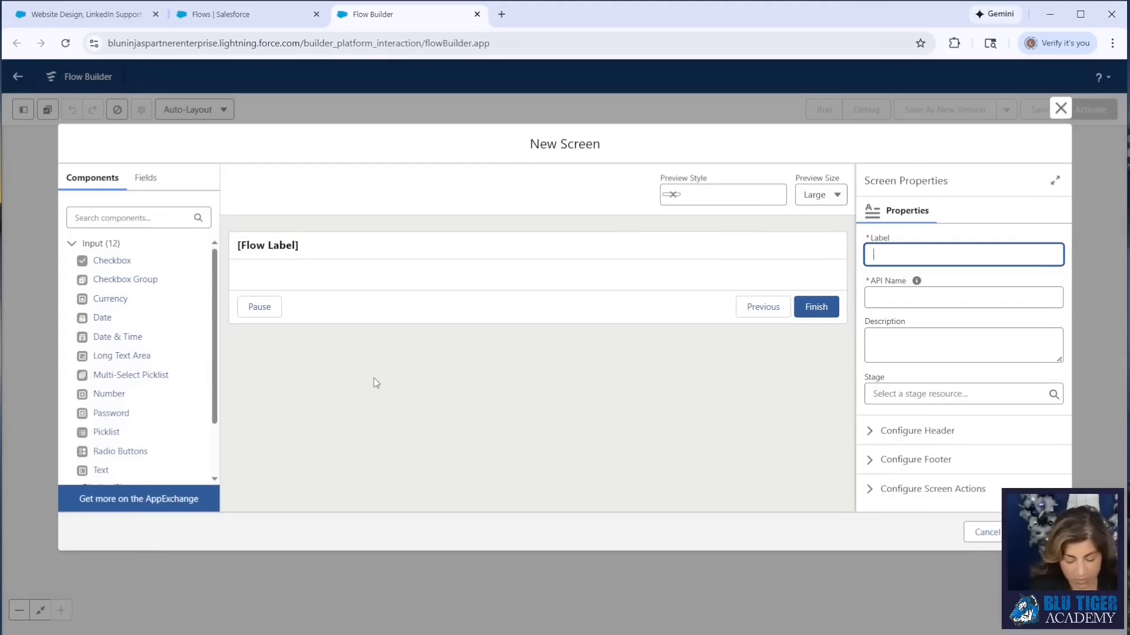
type("Create New Contact")
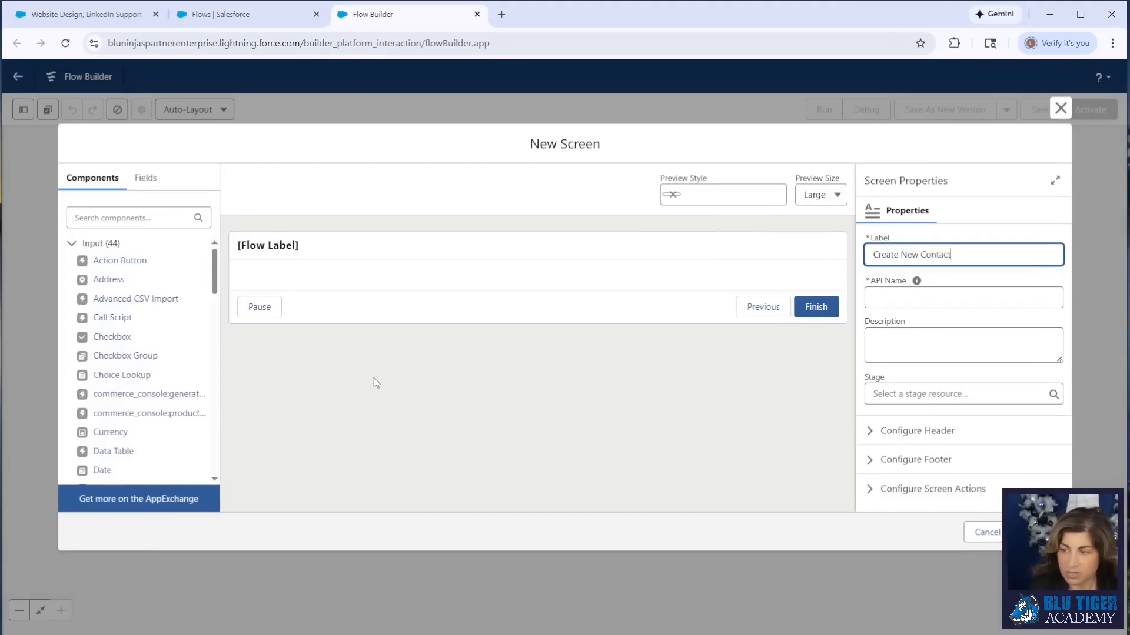
key("Tab")
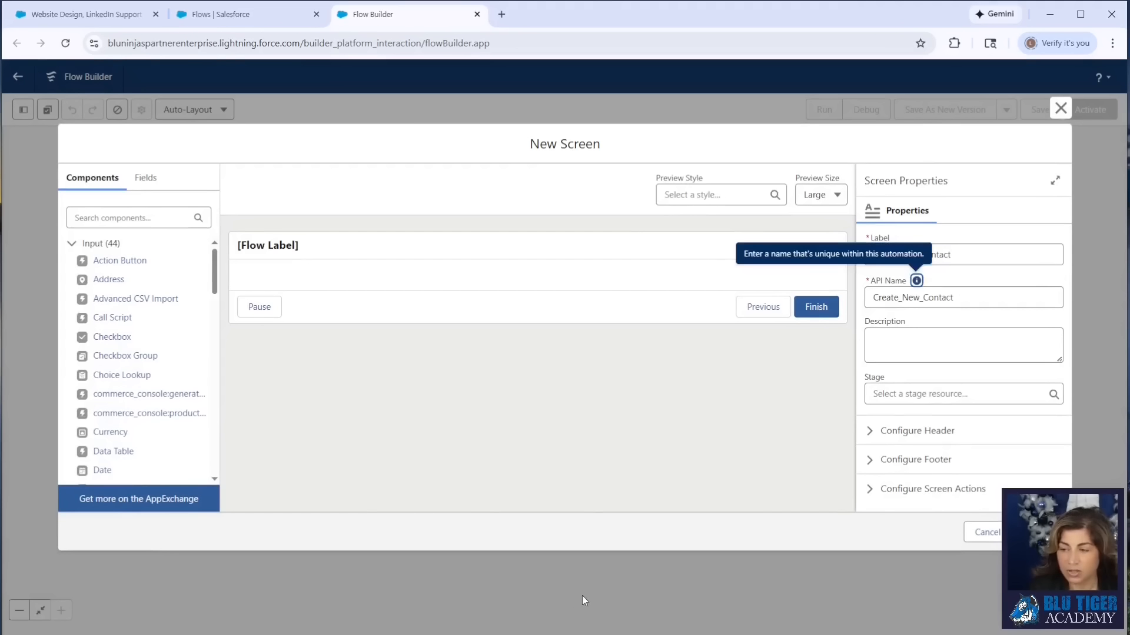
- Hide the screen's header and hide the Previous and Pause buttons in its footer
left_click(887, 433)
scroll(889, 434, "down", 1)
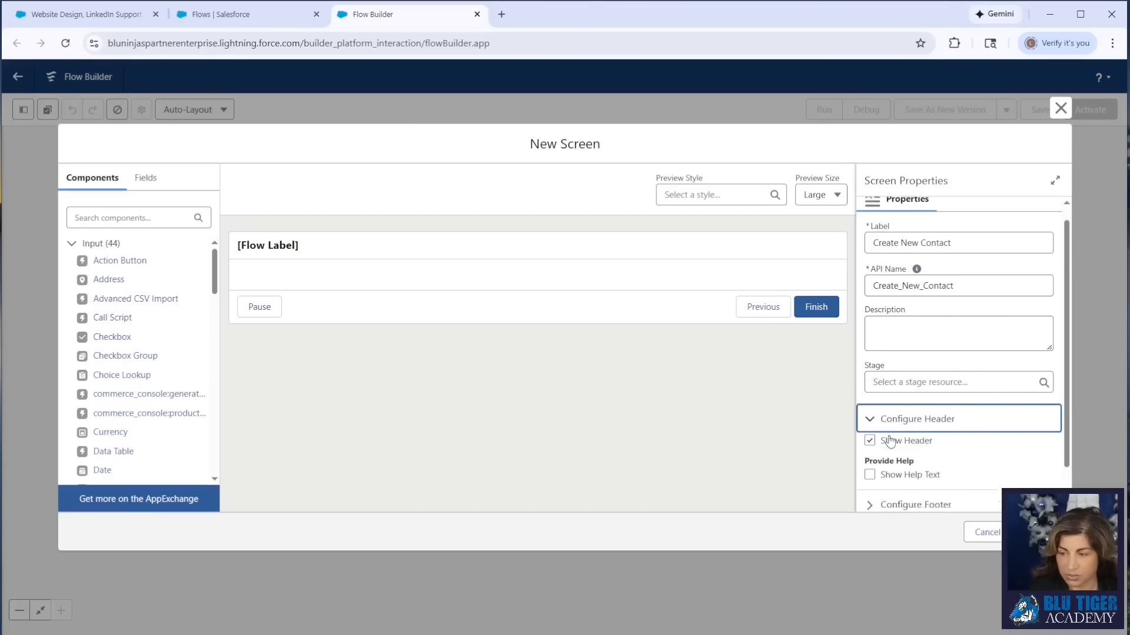
left_click(870, 397)
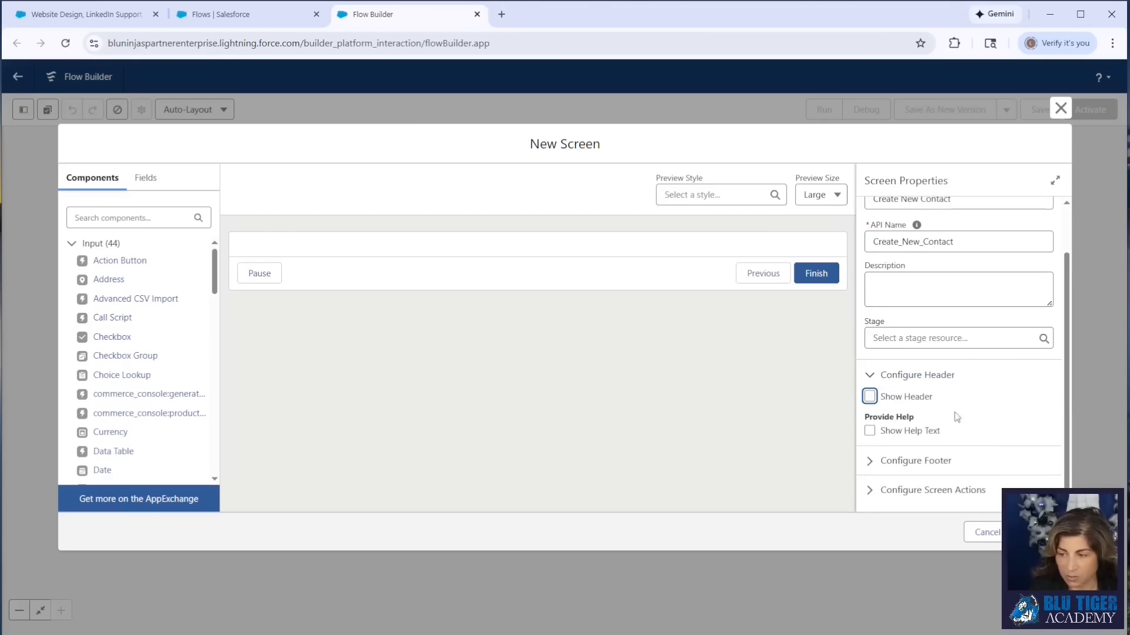
left_click(911, 462)
scroll(918, 447, "down", 3)
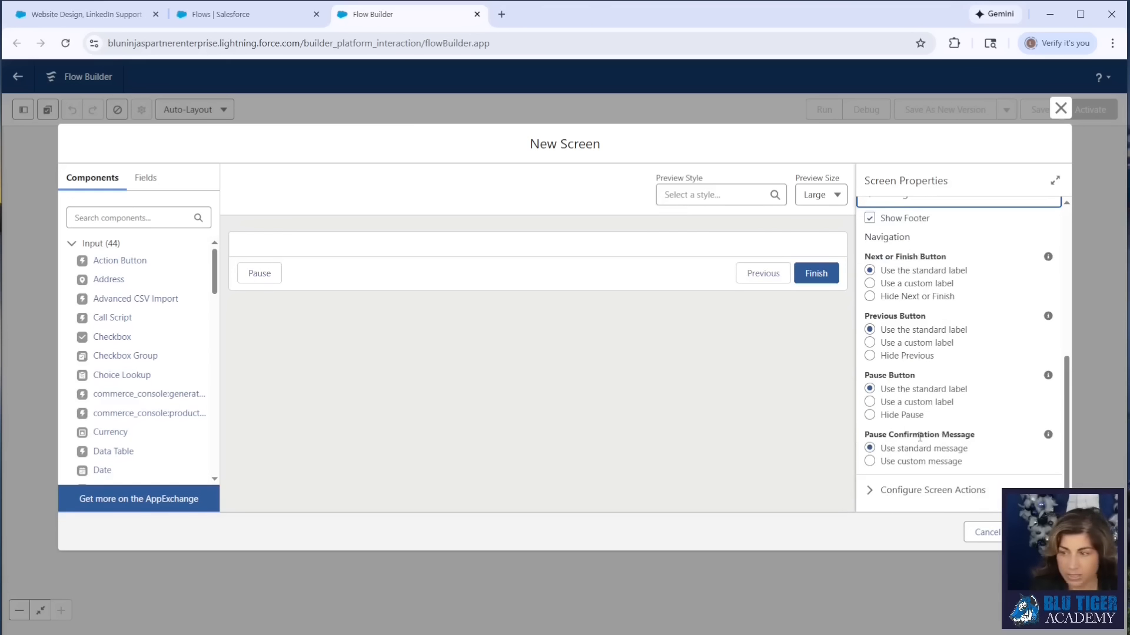
left_click(869, 355)
left_click(869, 415)
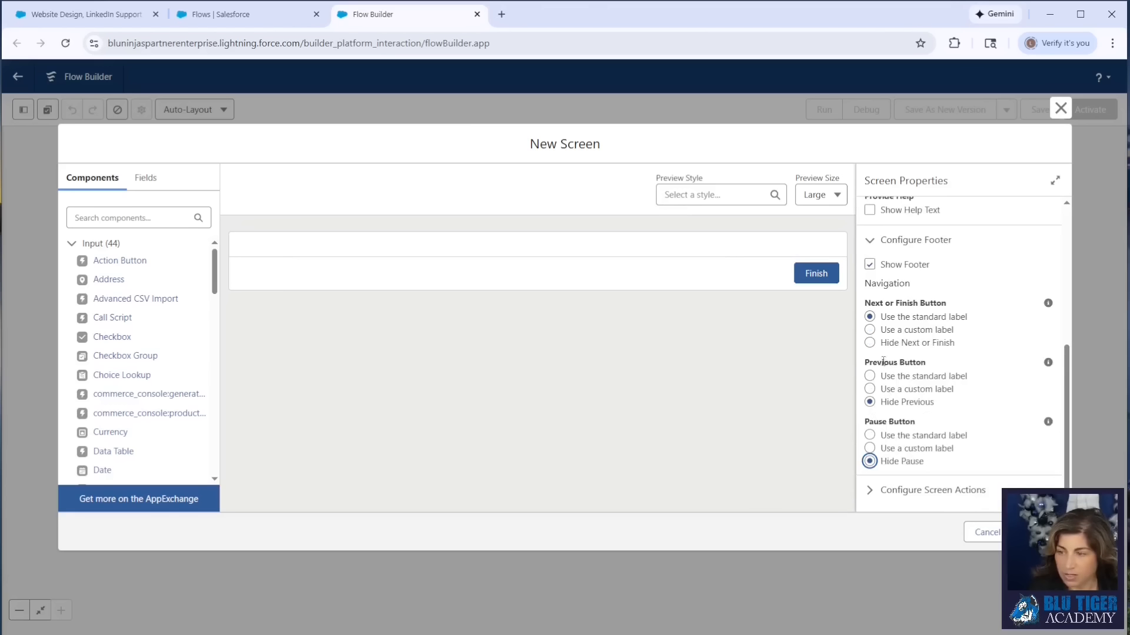
- Give the screen's Next or Finish button the custom label Create New Contact
left_click(869, 330)
left_click(887, 376)
type("Create New Contact")
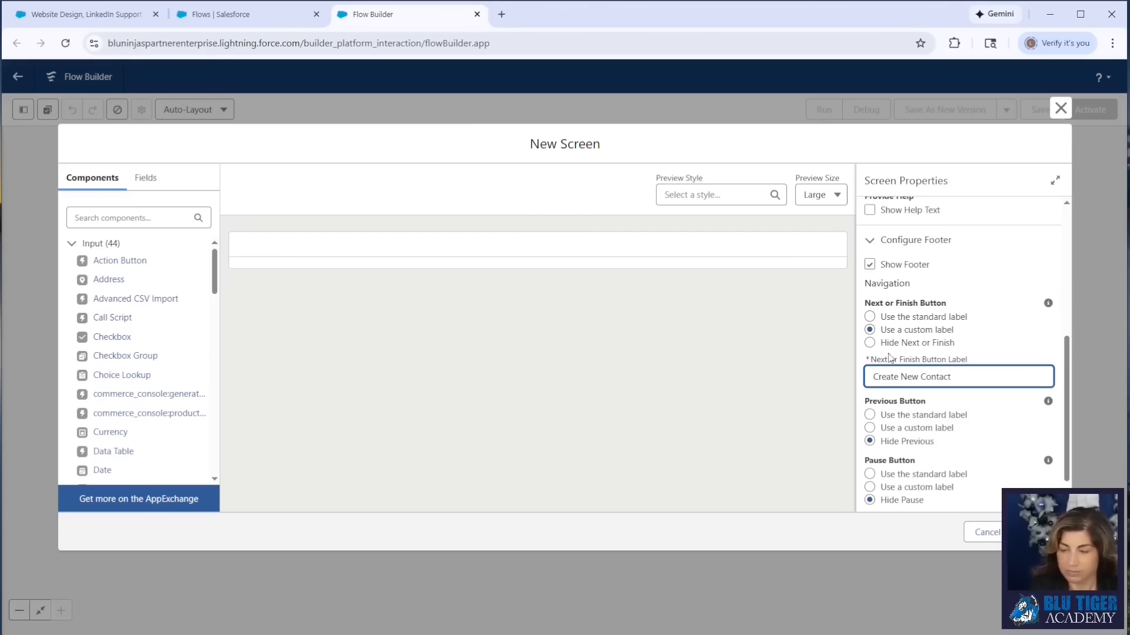
left_click(888, 354)
- Place a Section component on the screen and extend it to three columns
scroll(141, 312, "down", 15)
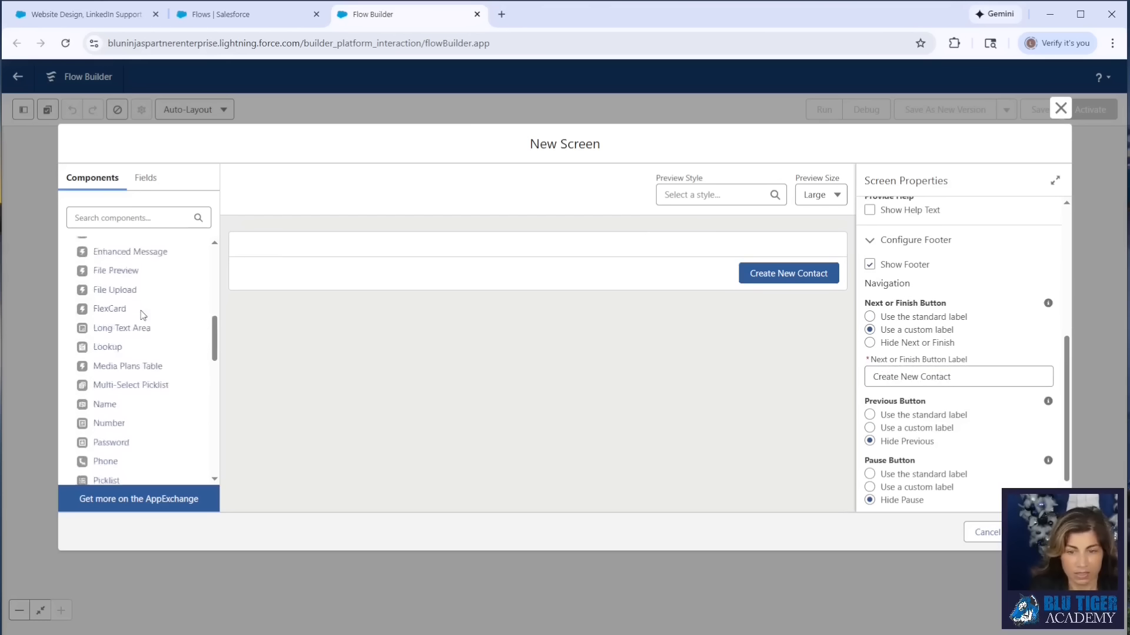
scroll(139, 313, "up", 5)
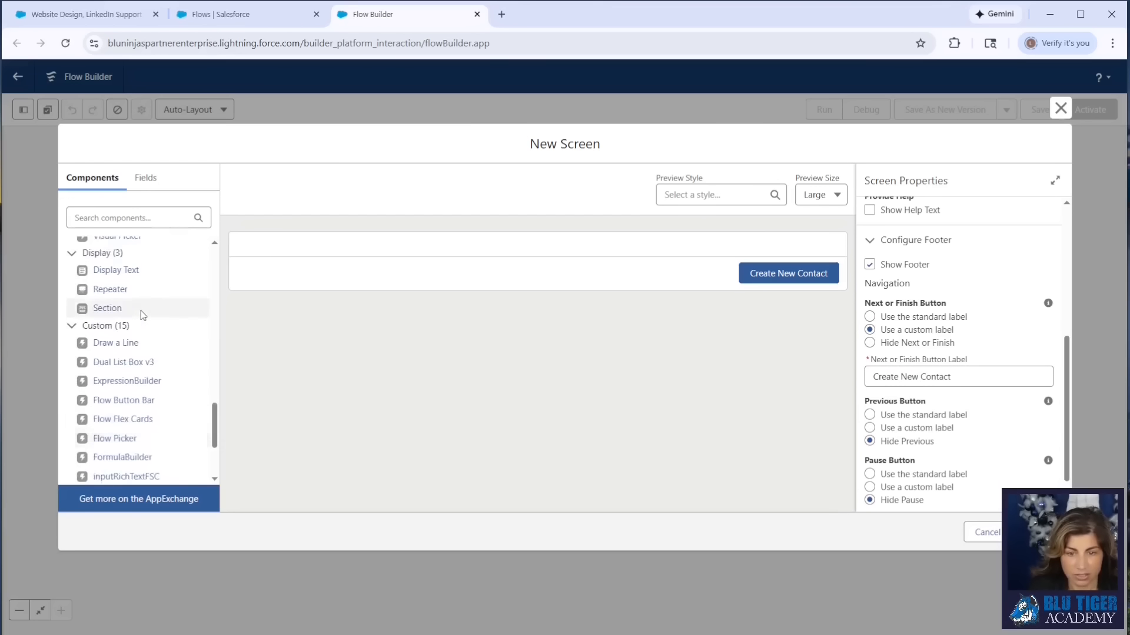
left_click_drag(138, 377, 345, 247)
left_click(915, 338)
left_click(915, 374)
- Set the section's column widths to 3 of 12, 6 of 12 and 3 of 12
left_click(906, 344)
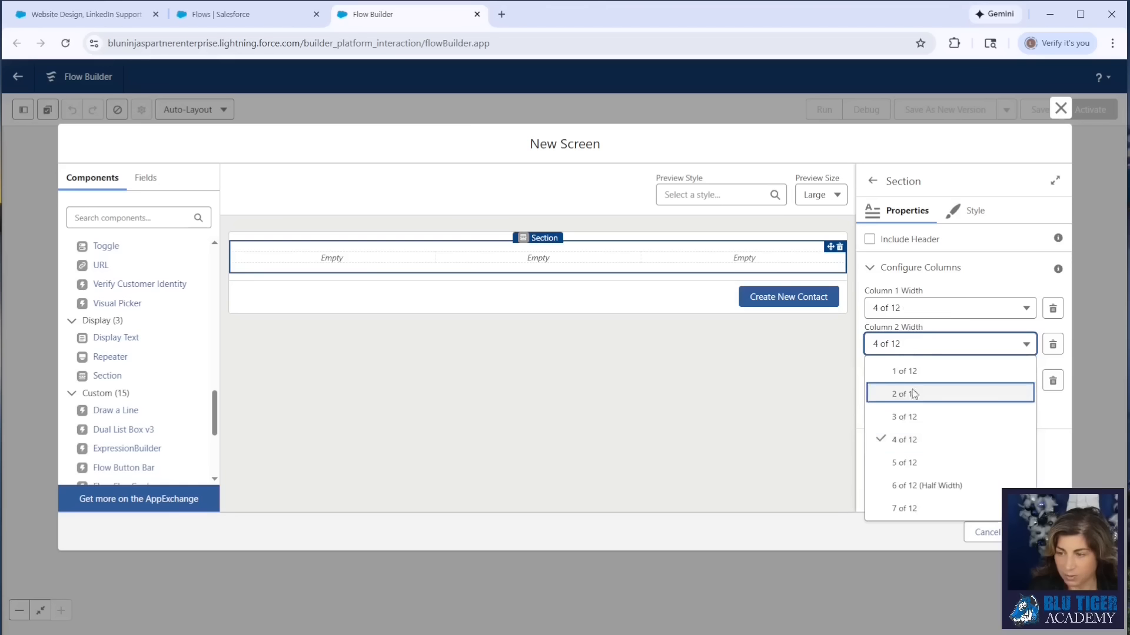
left_click(911, 478)
left_click(895, 316)
left_click(900, 378)
left_click(899, 345)
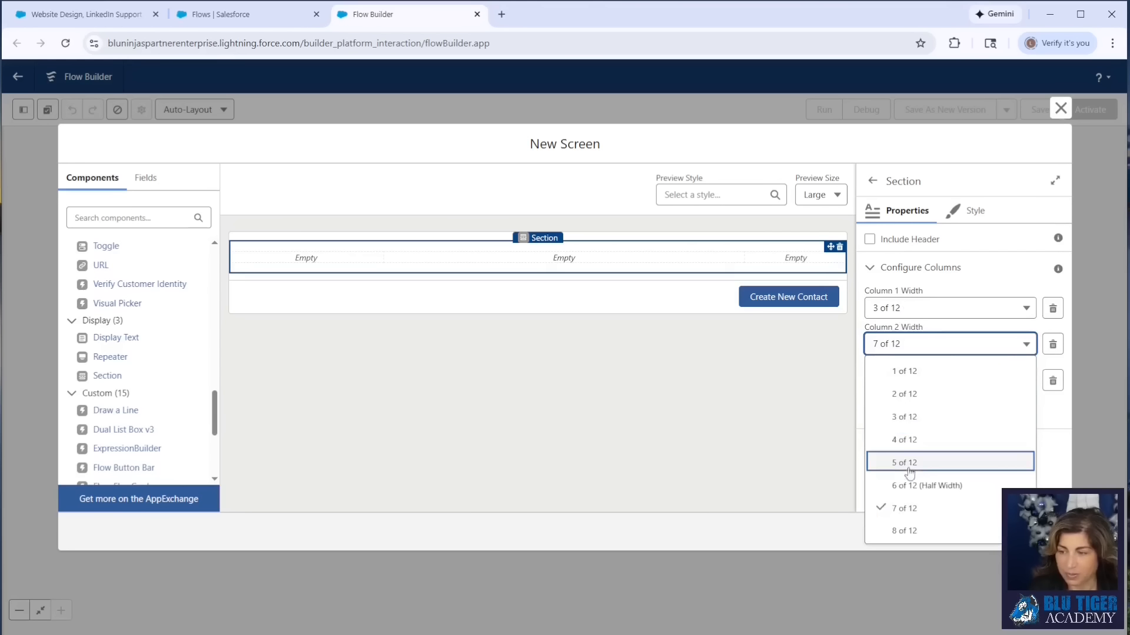
left_click(909, 479)
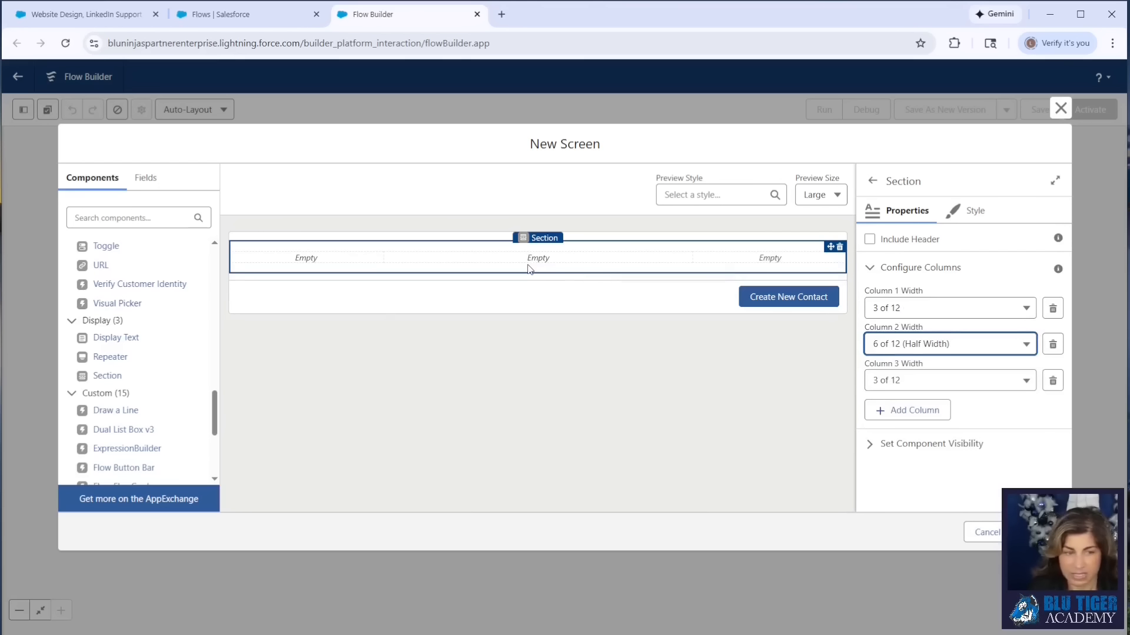
- Include a header on the section and label it Enter New Contact Information
left_click(871, 240)
left_click(897, 274)
type("Ente")
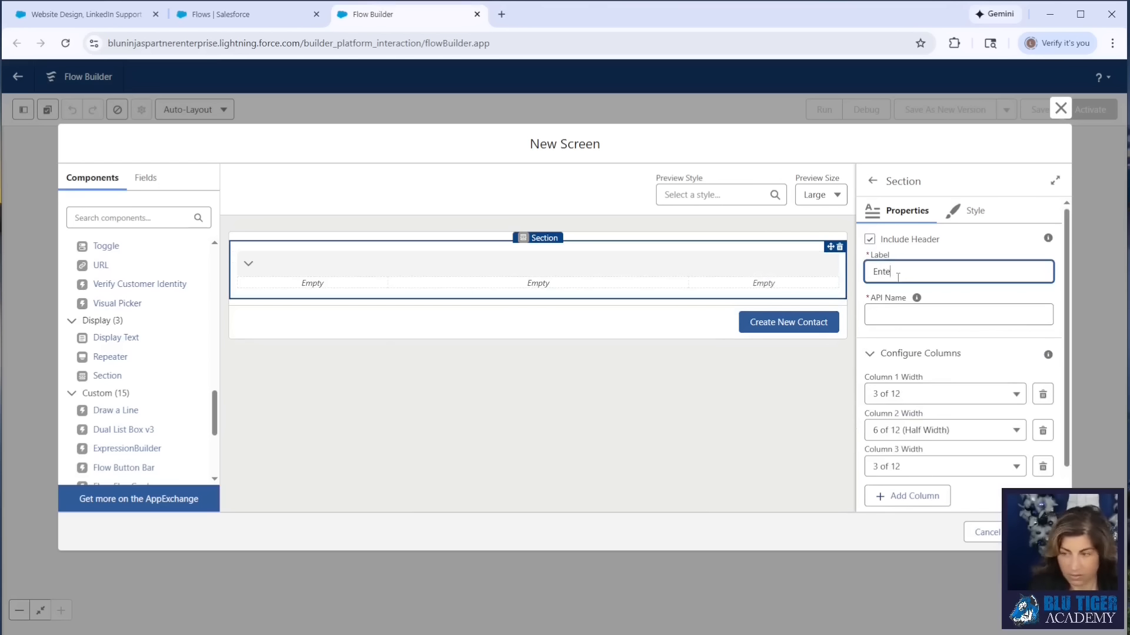
type("r New Contact Information")
left_click(647, 407)
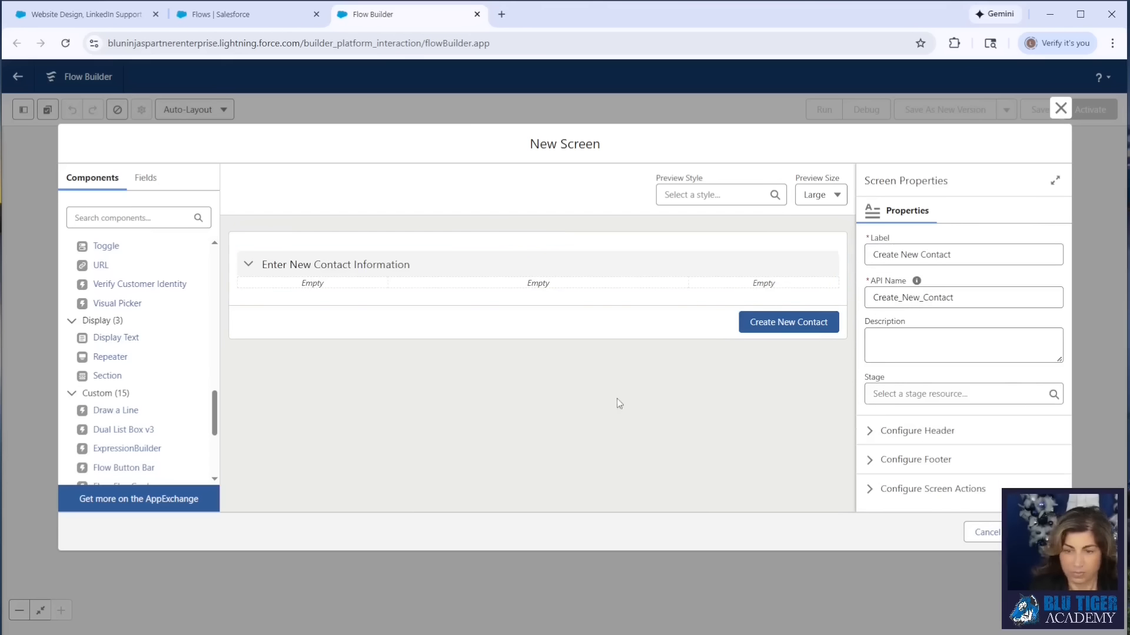
- Place a Name component in the section's middle column and set its API name to Name
scroll(86, 352, "down", 5)
left_click_drag(104, 391, 494, 285)
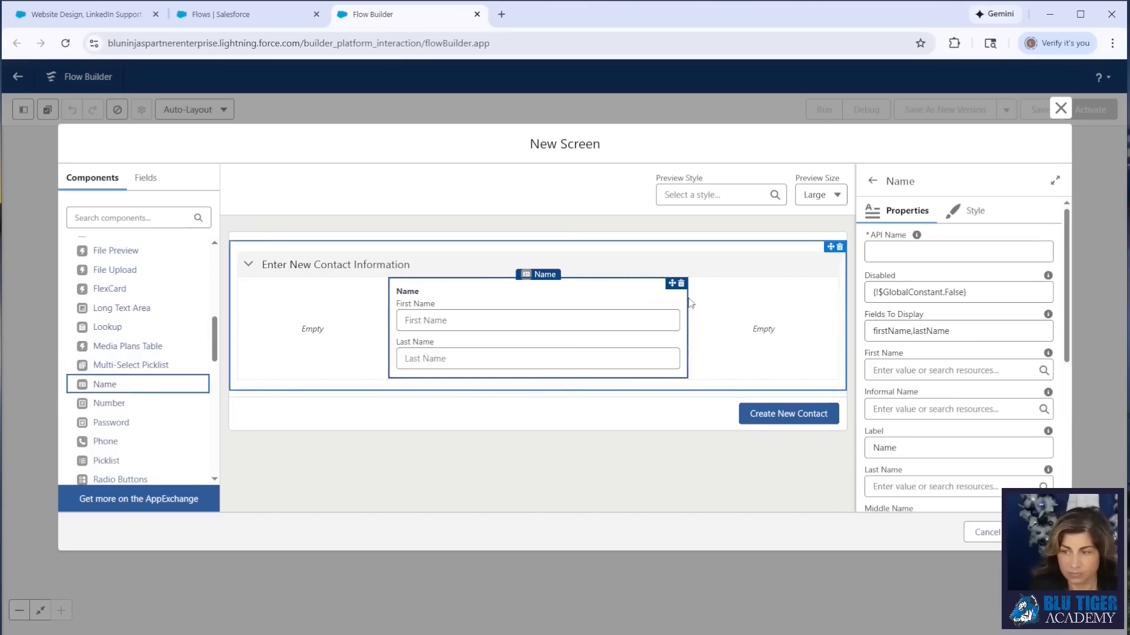
left_click(939, 261)
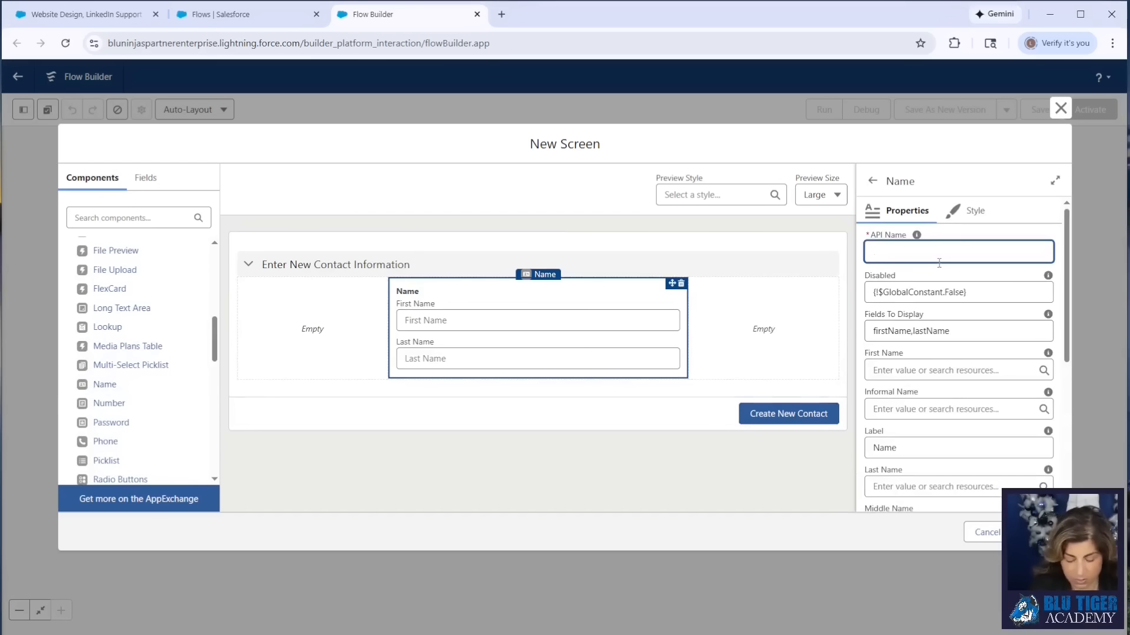
scroll(934, 400, "down", 2)
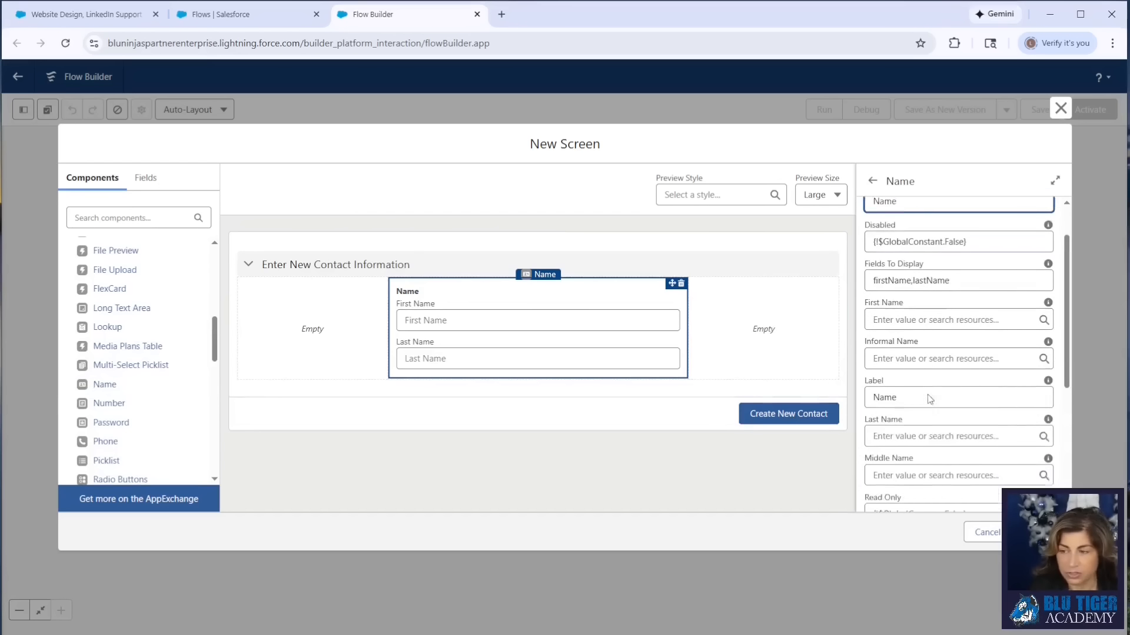
- Set the Name component's input validation error message to "Name is required to create a new Contact."
mouse_move(1050, 252)
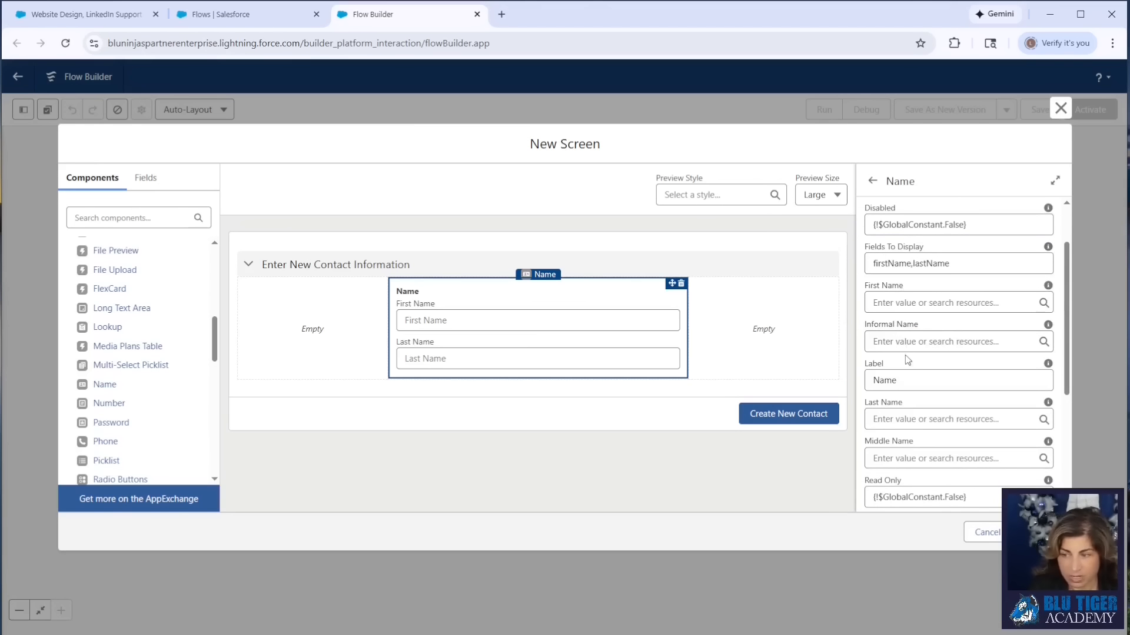
scroll(904, 375, "down", 5)
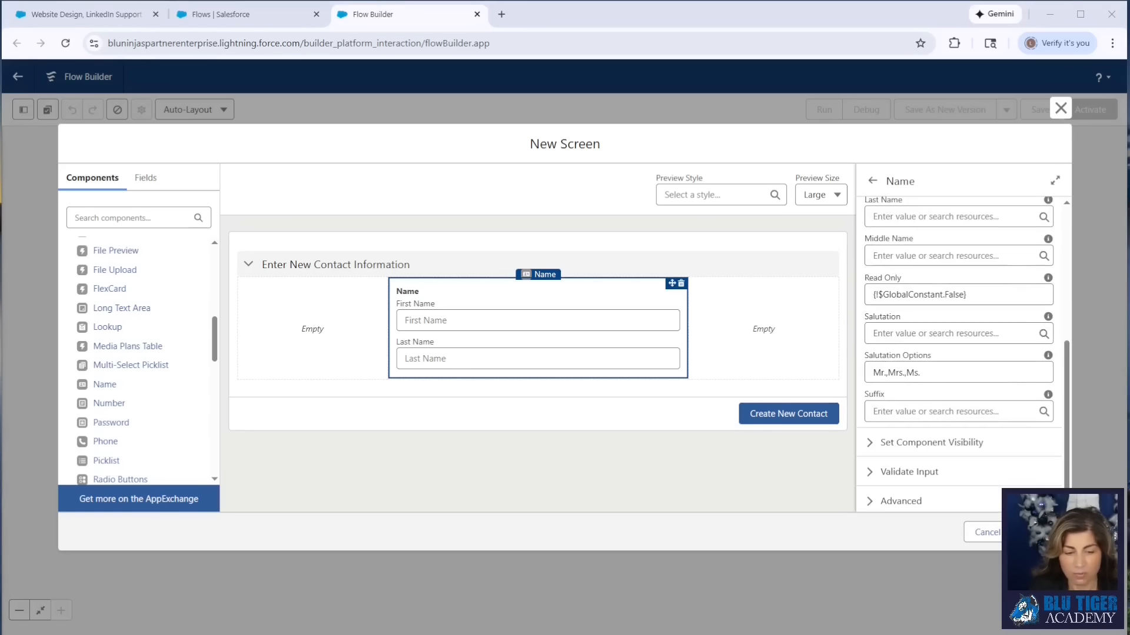
scroll(959, 405, "down", 1)
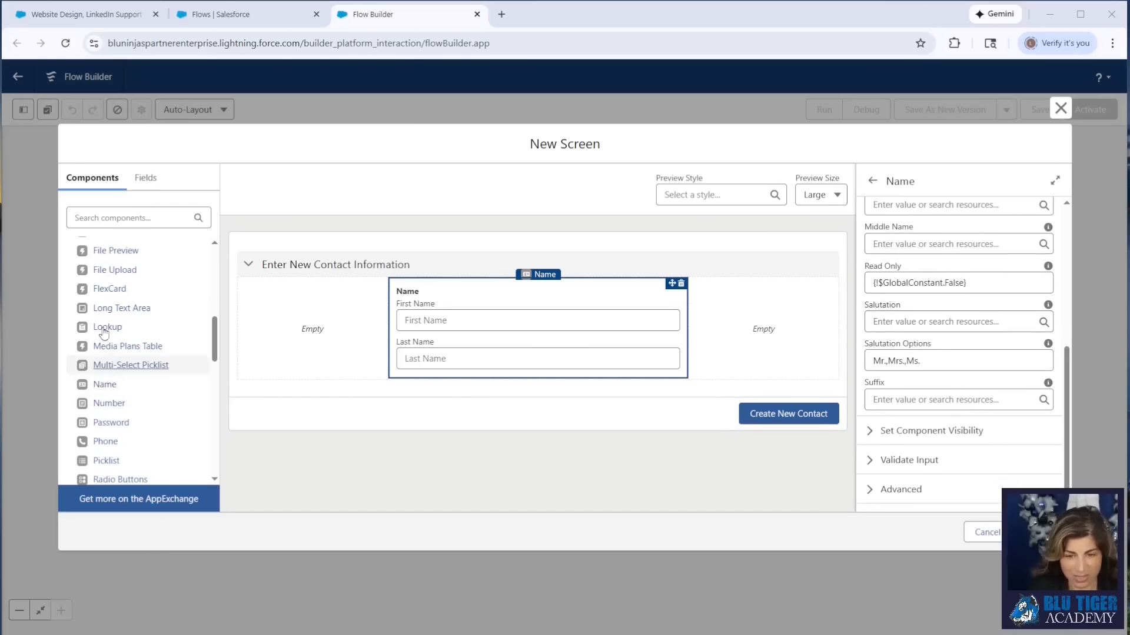
left_click(916, 462)
scroll(944, 415, "down", 3)
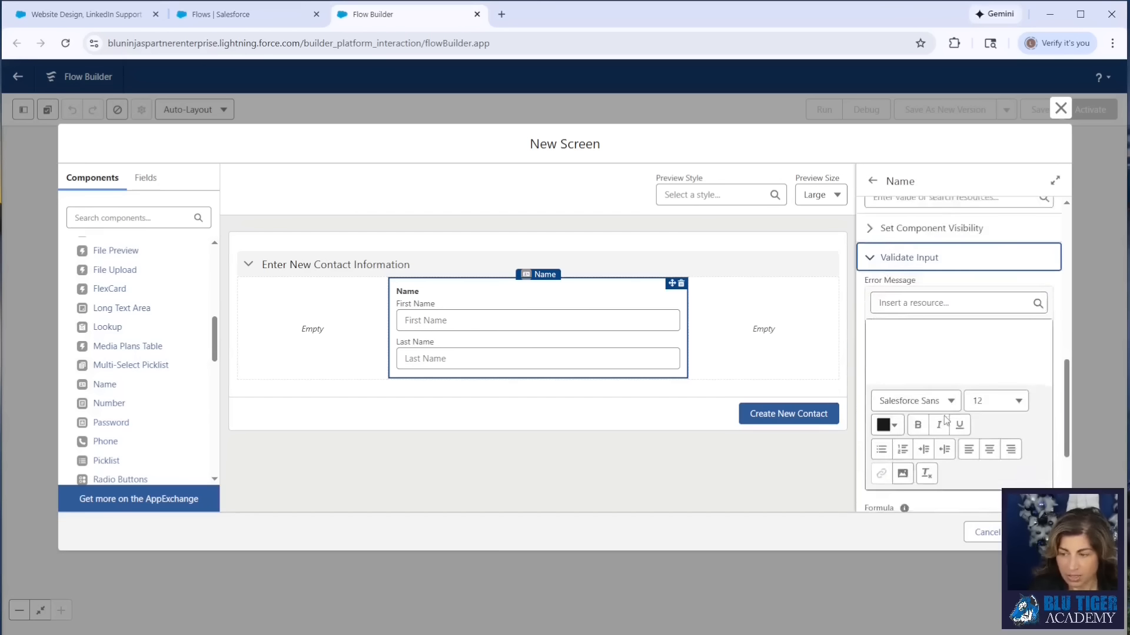
scroll(944, 417, "down", 1)
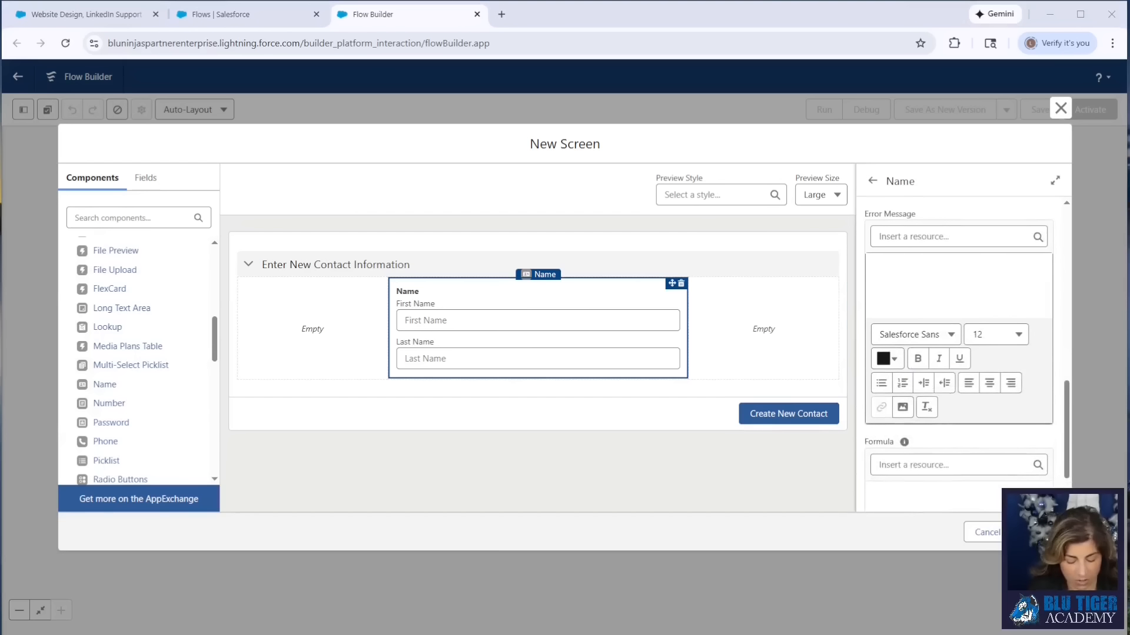
left_click(906, 286)
type("Name is required to create a new Contact.")
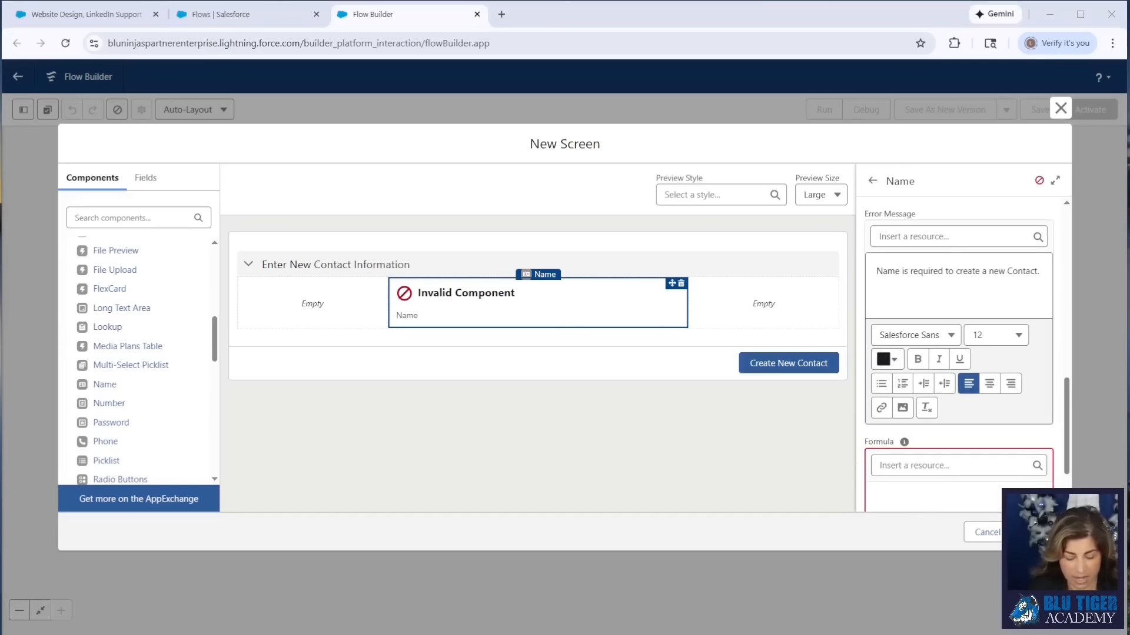
- Enter the validation formula AND( NOT(ISBLANK({!Name.firstName})), NOT(ISBLANK({!Name.lastName})) ) for the Name component and enlarge the formula box to show it fully
left_click(955, 487)
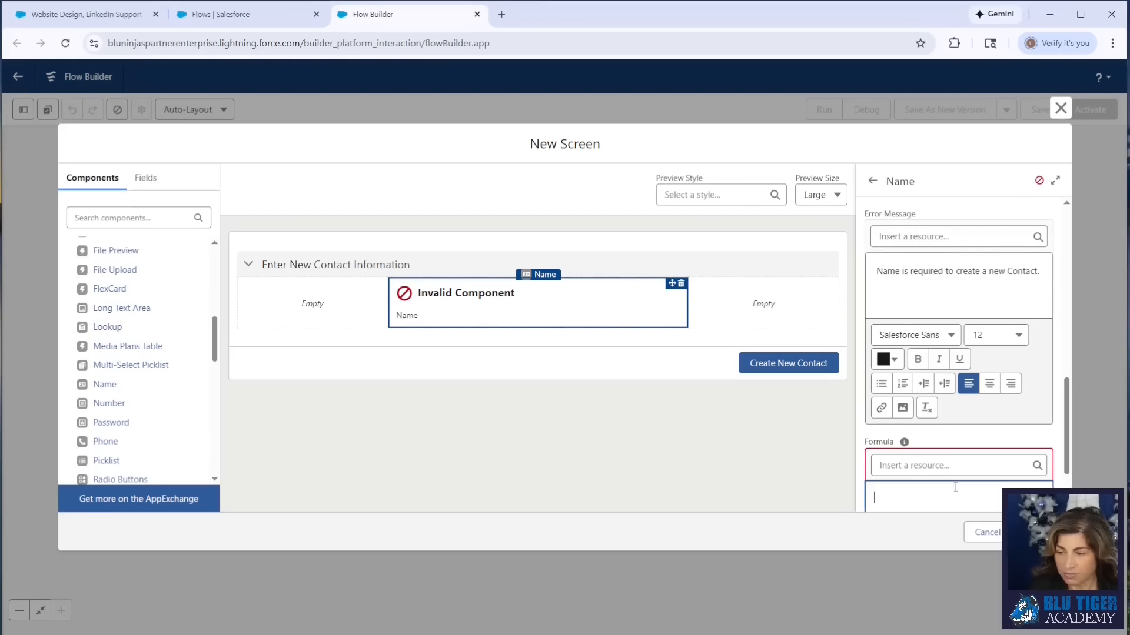
type("AND( NOT(ISBLANK({!Name.firstName})), NOT(ISBLANK({!Name.lastName})) )")
left_click_drag(1067, 407, 1067, 425)
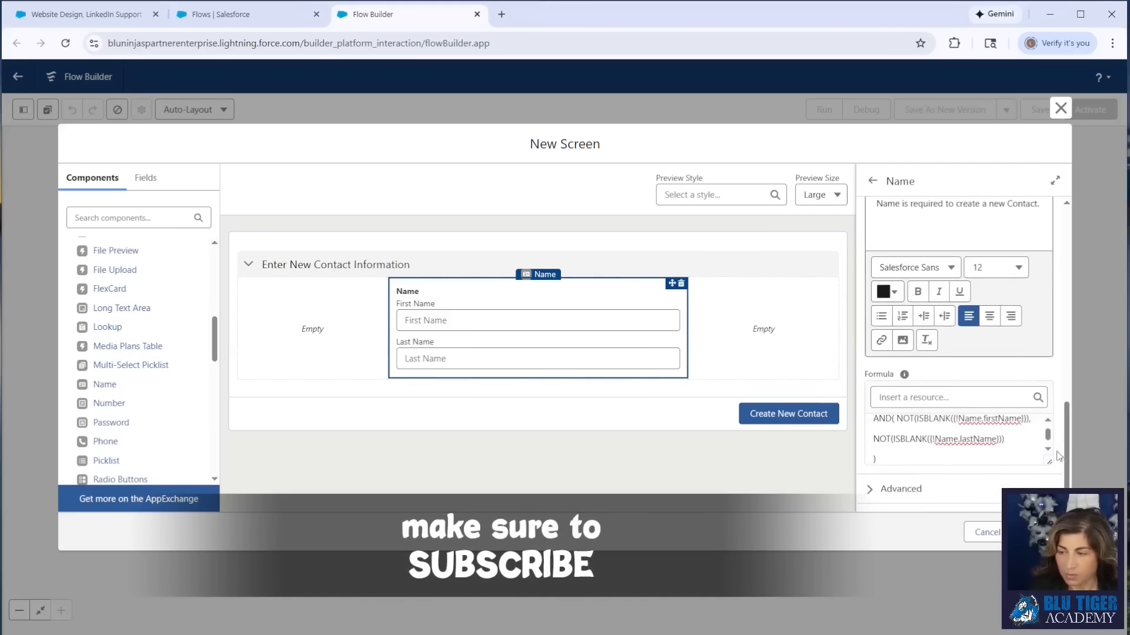
left_click_drag(1048, 465, 1049, 487)
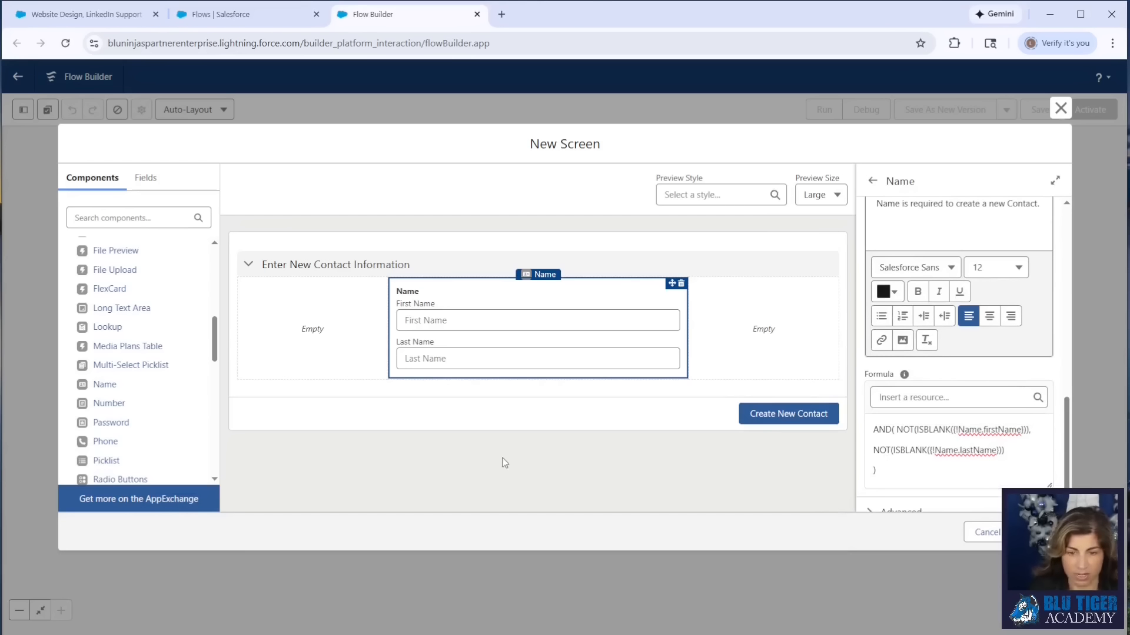
- Place an Email component below the Name component and set its Required property to {!$GlobalConstant.True}
scroll(176, 347, "up", 3)
left_click_drag(123, 345, 426, 364)
left_click(900, 259)
scroll(919, 360, "down", 2)
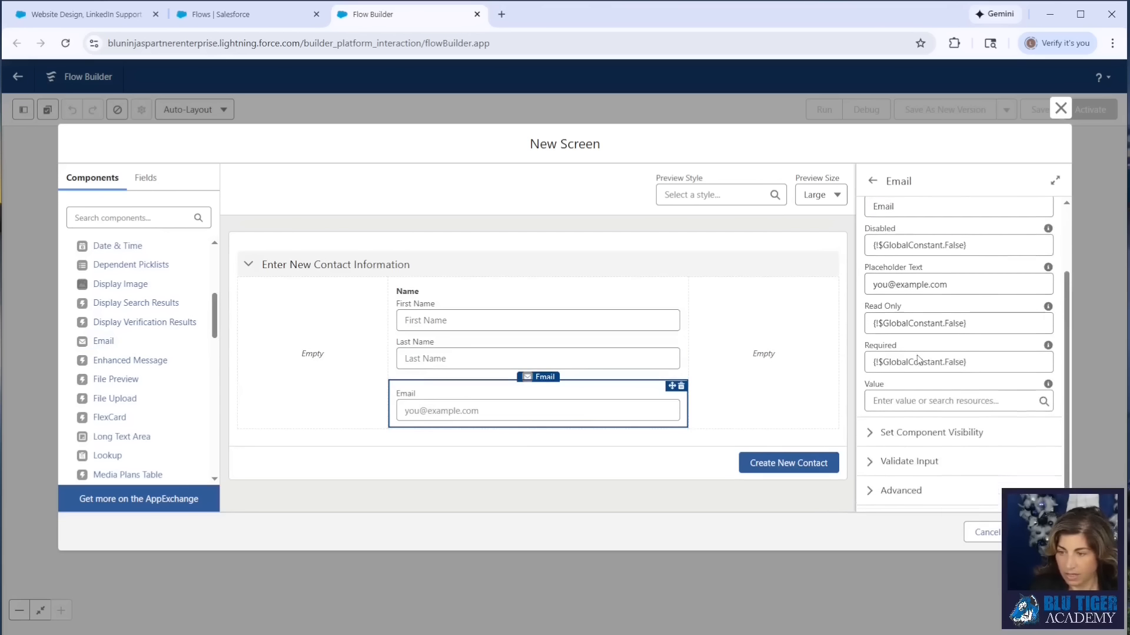
left_click(989, 361)
left_click_drag(989, 361, 834, 365)
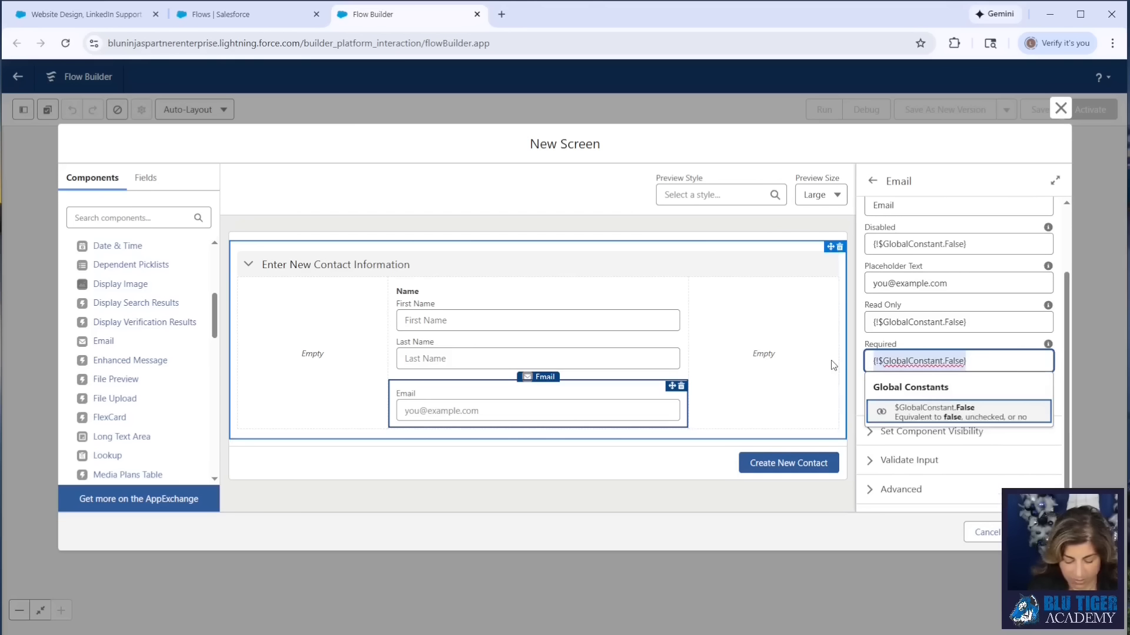
type("true")
key("Return")
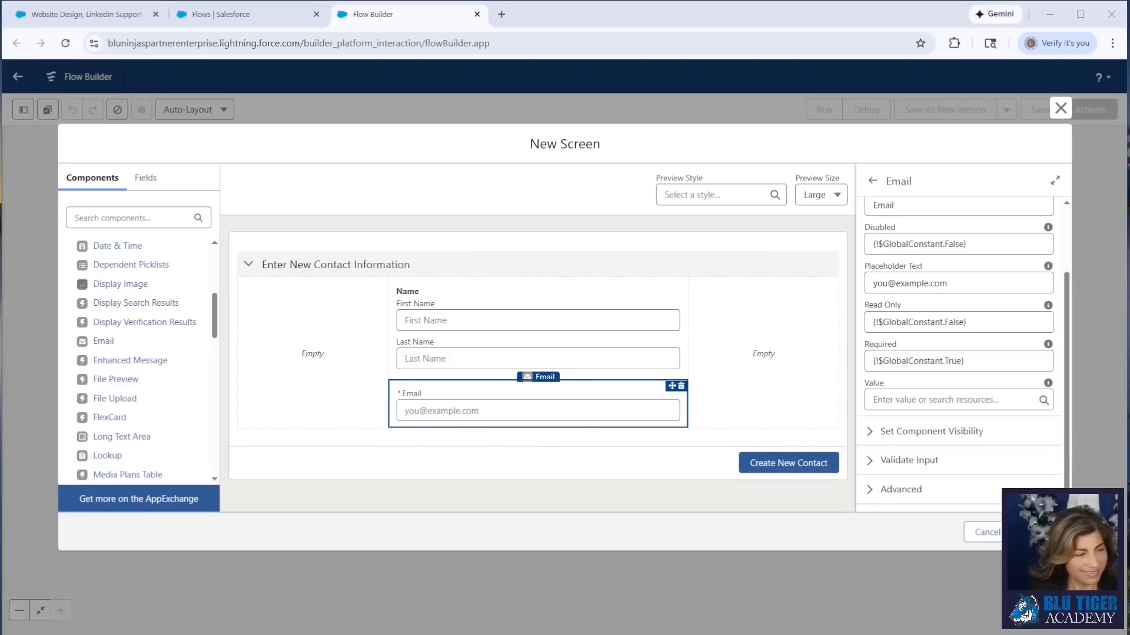
- Place a Text component below Email, label it Title with API name Title, and make it required
scroll(87, 366, "down", 1)
scroll(88, 366, "down", 7)
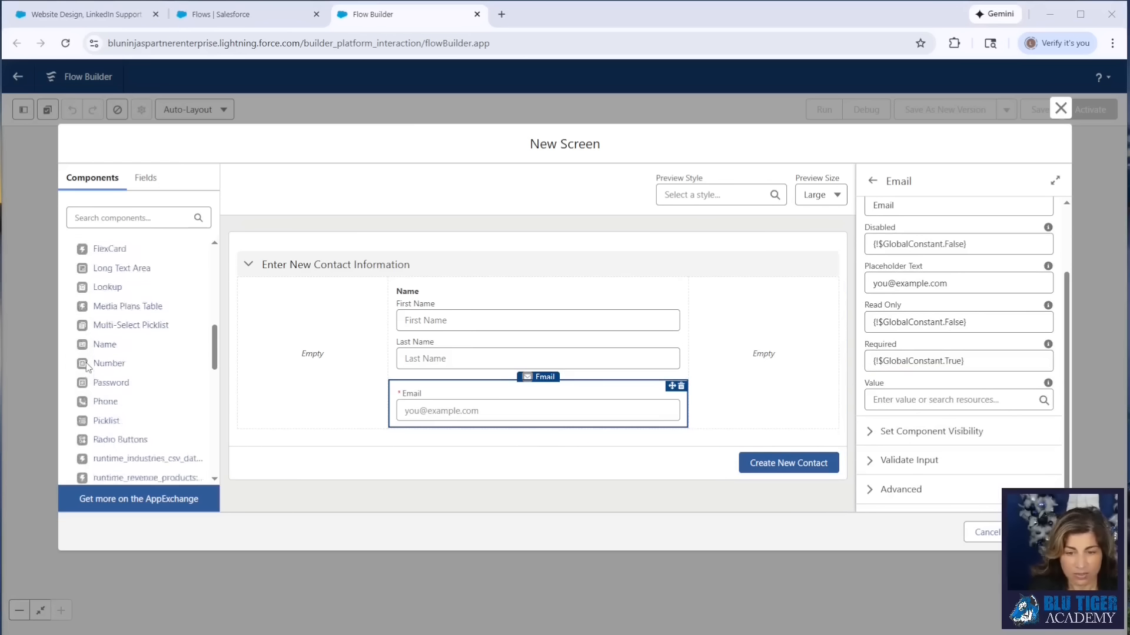
left_click_drag(101, 366, 453, 419)
left_click(946, 251)
type("Title")
key("Tab")
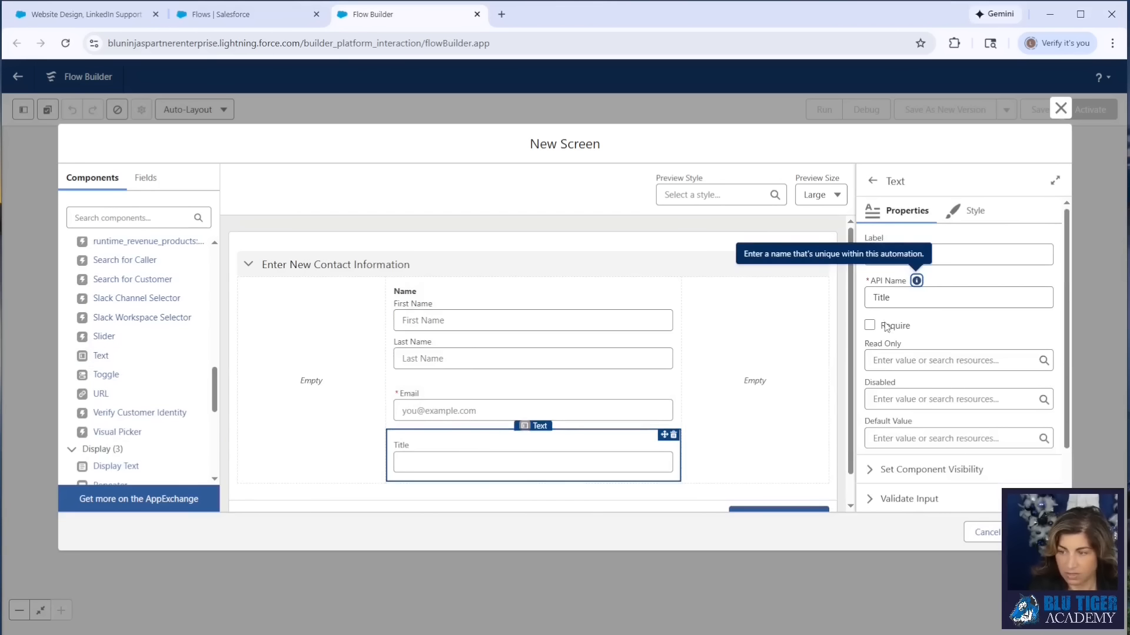
left_click(868, 326)
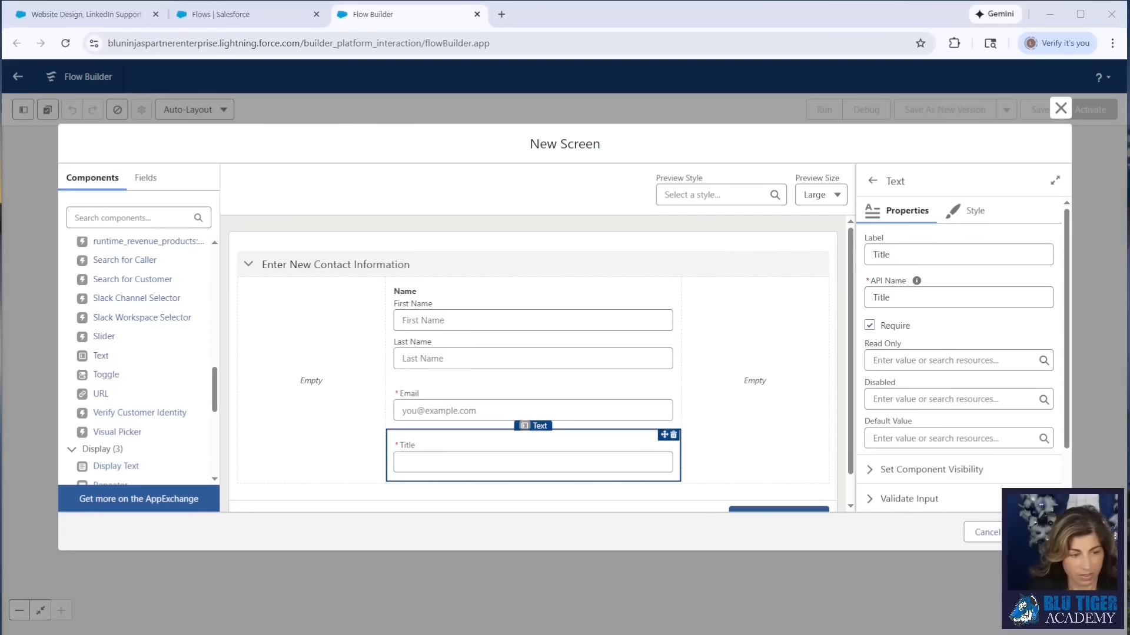
- Place a Checkbox component below Title, labelled "Add New Contact to Opportunity?" with API name Add_New_Contact_to_Opportunity
scroll(501, 471, "down", 1)
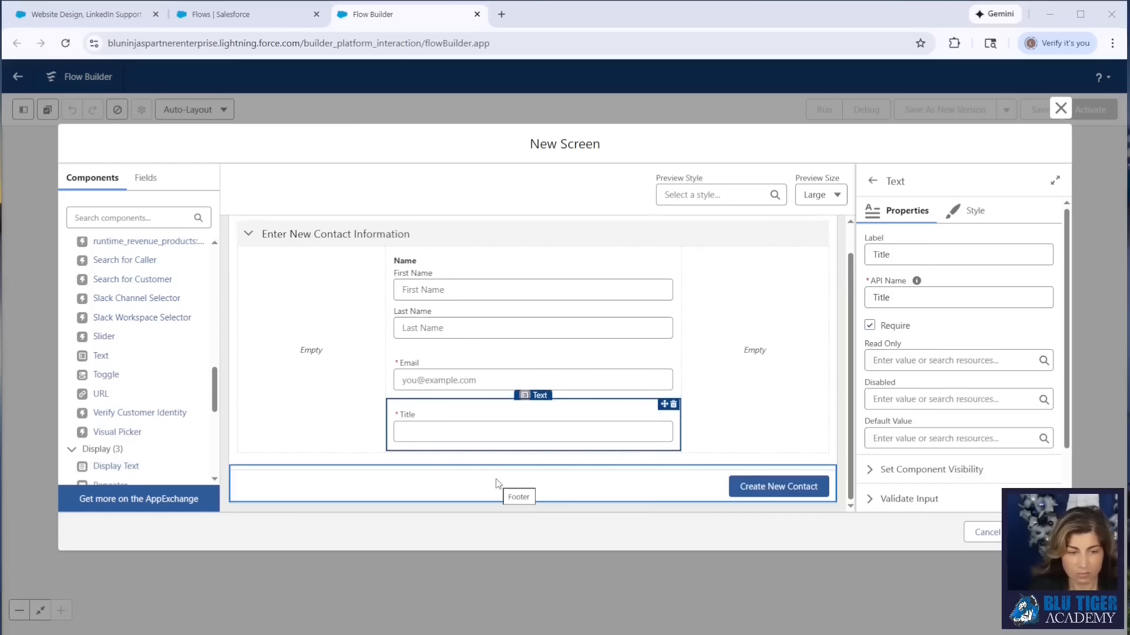
scroll(171, 408, "up", 10)
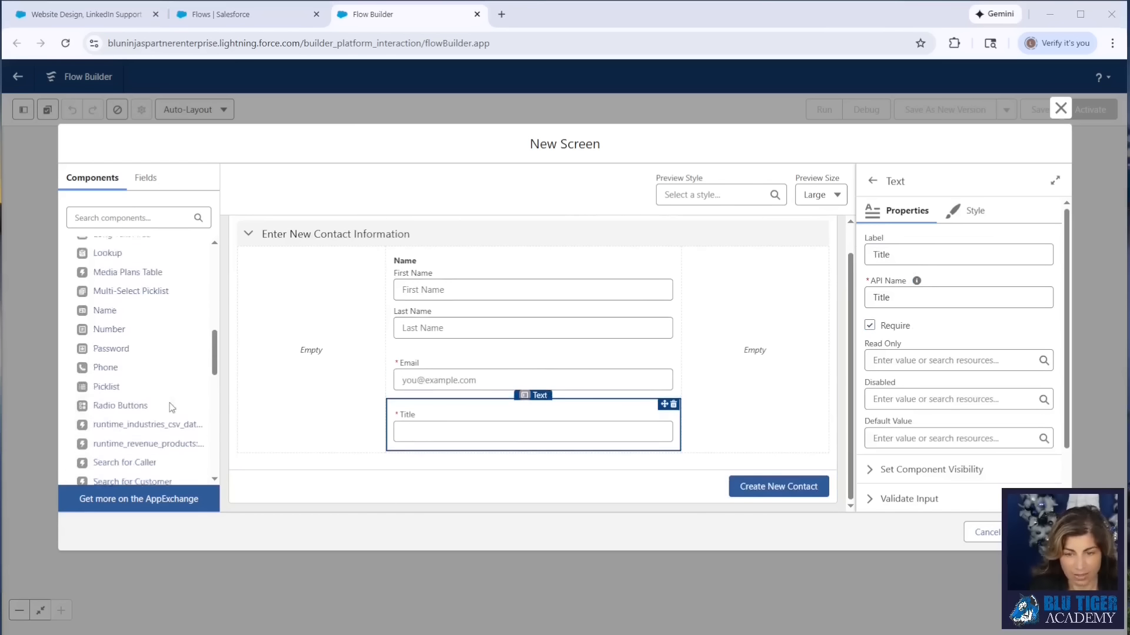
scroll(171, 407, "up", 1)
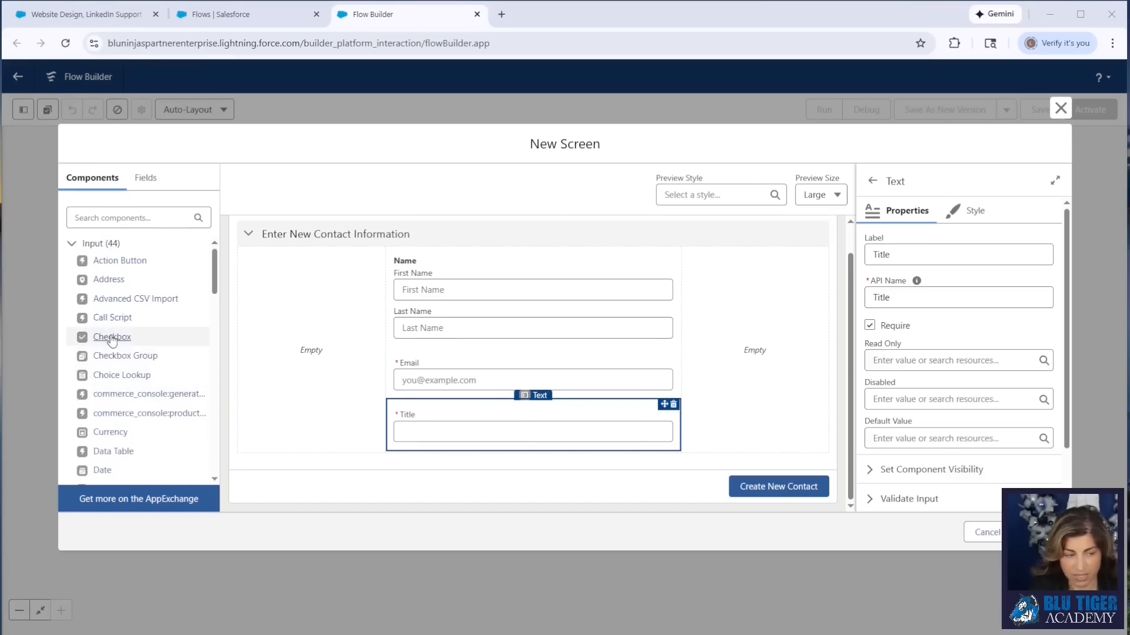
left_click_drag(112, 340, 457, 444)
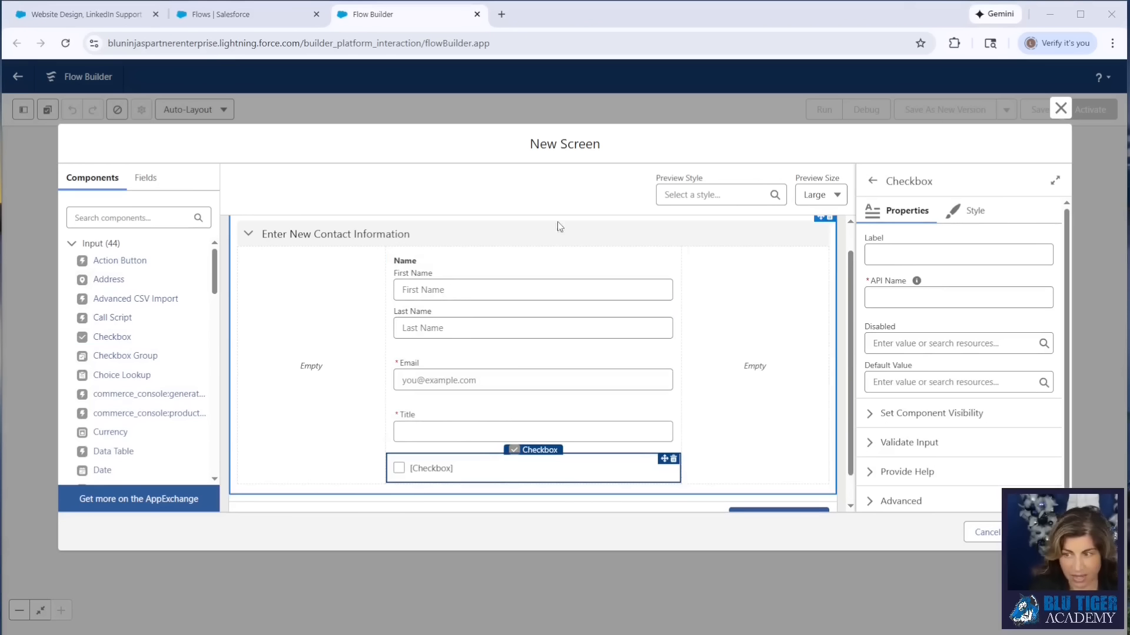
left_click(909, 250)
type("Add New Contact to Opportunity?")
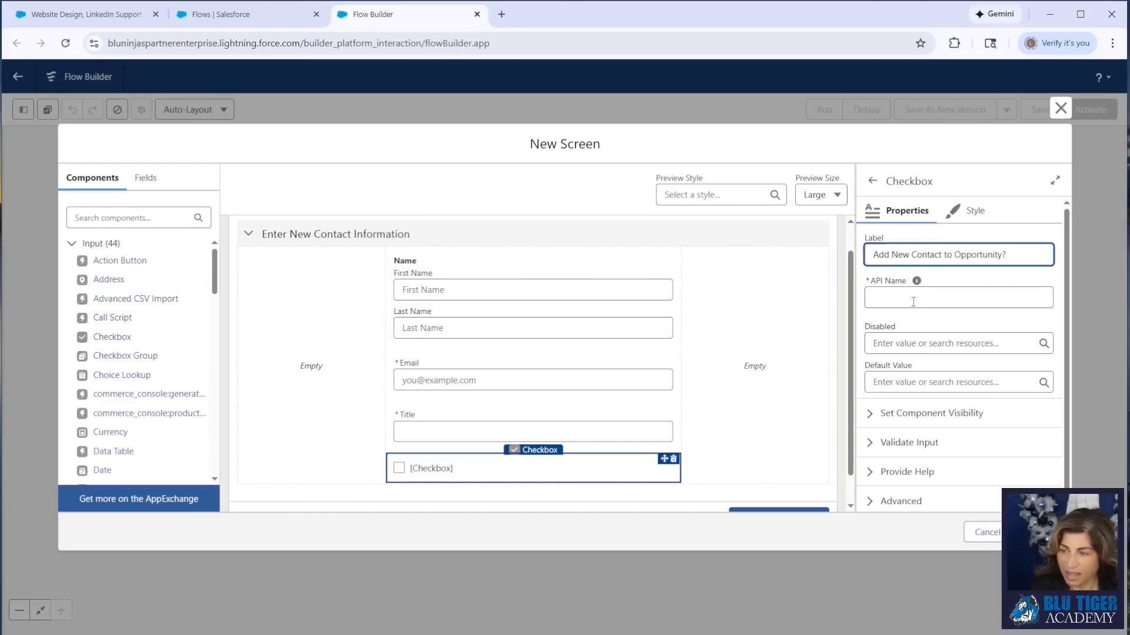
left_click(911, 297)
- Set the checkbox's default value to {!$GlobalConstant.True}
left_click(881, 383)
type("true")
left_click(914, 360)
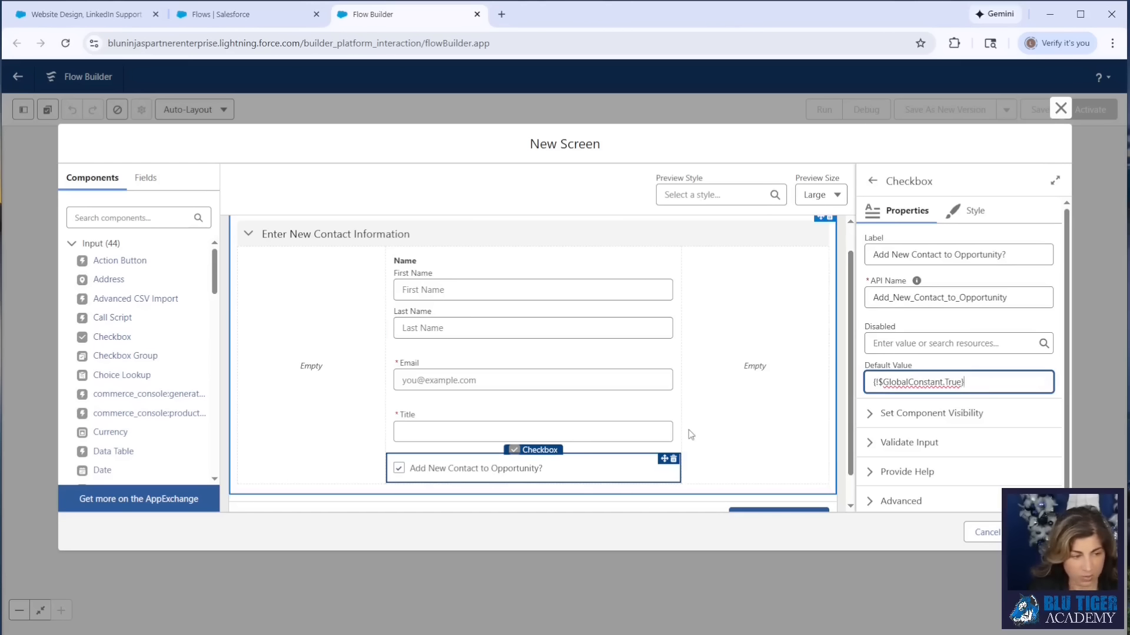
- Place a Picklist component below the checkbox, label it Role, and make it required
scroll(598, 412, "down", 1)
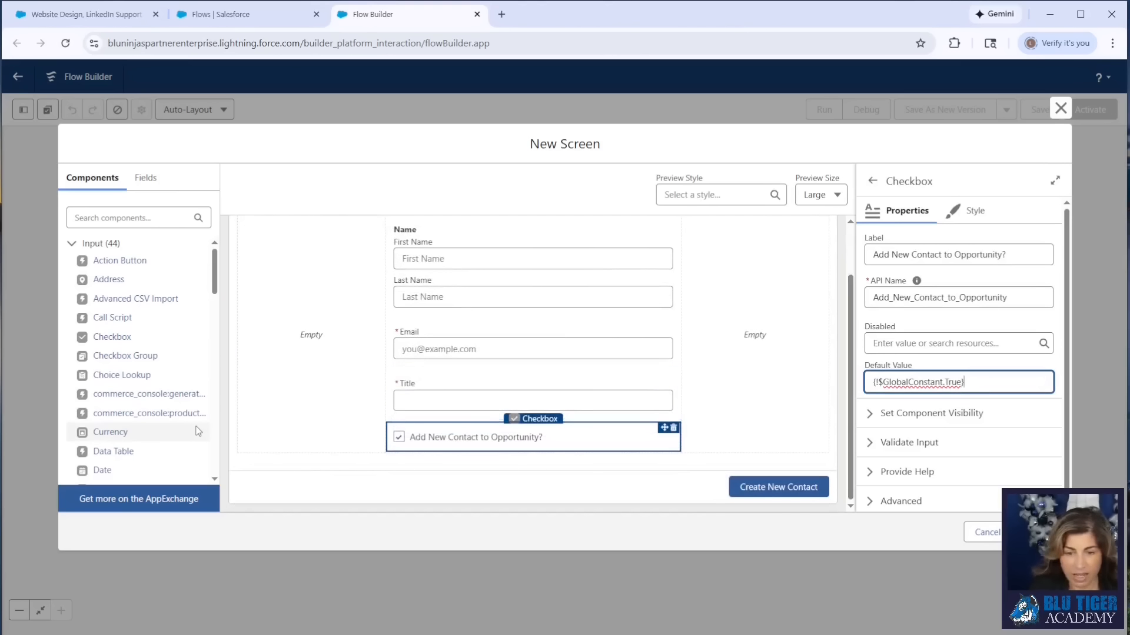
scroll(155, 376, "down", 2)
scroll(158, 421, "down", 8)
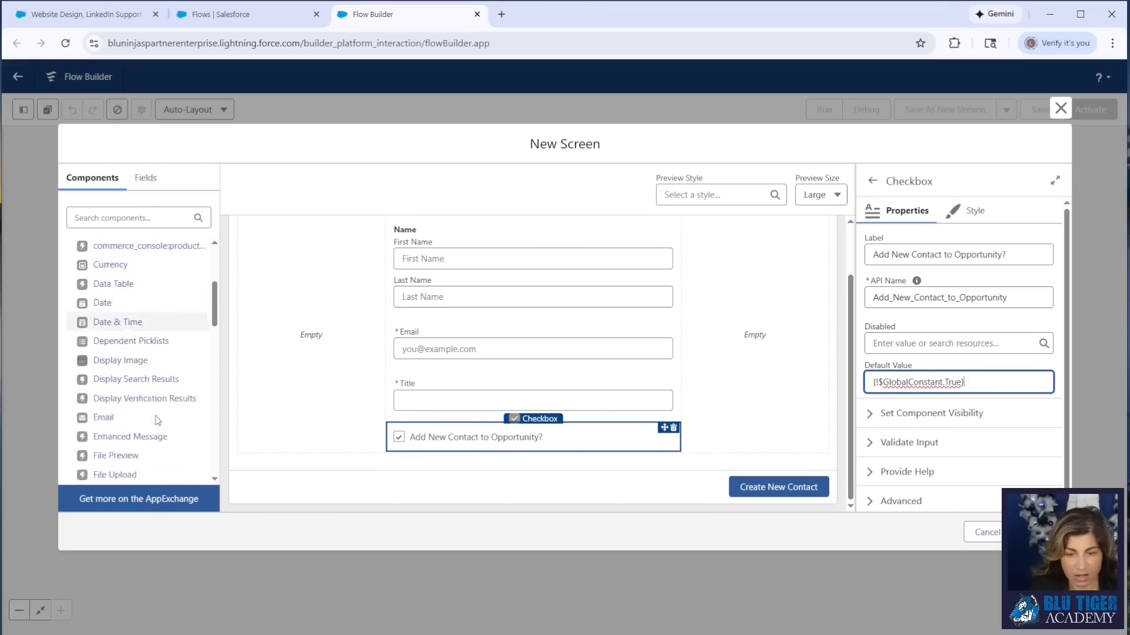
scroll(157, 422, "down", 2)
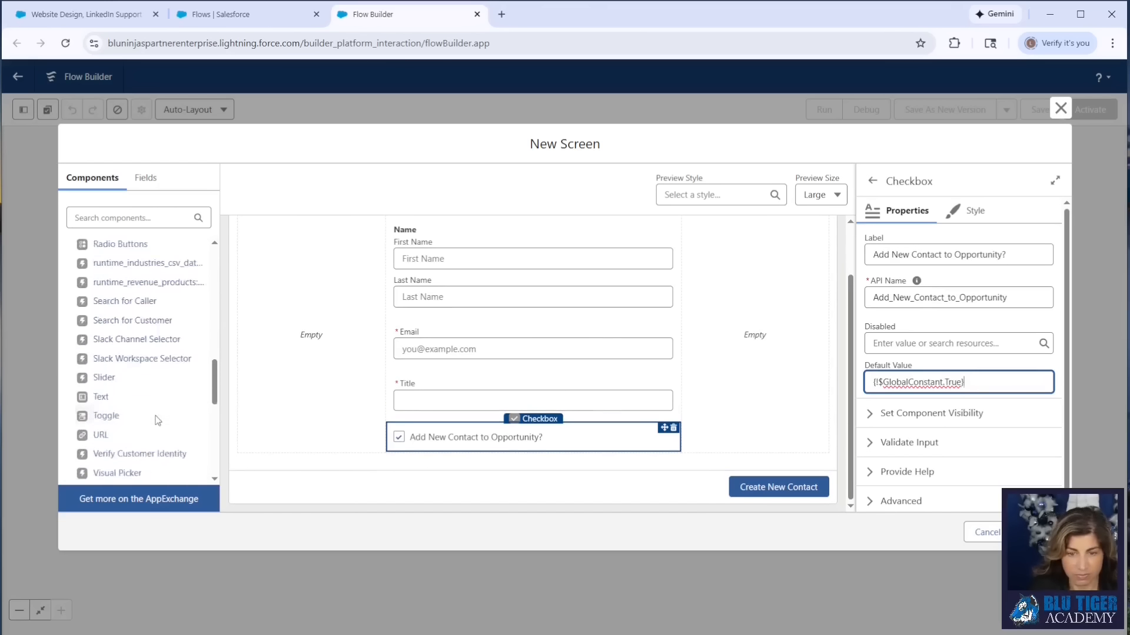
scroll(144, 382, "up", 5)
left_click_drag(139, 360, 488, 453)
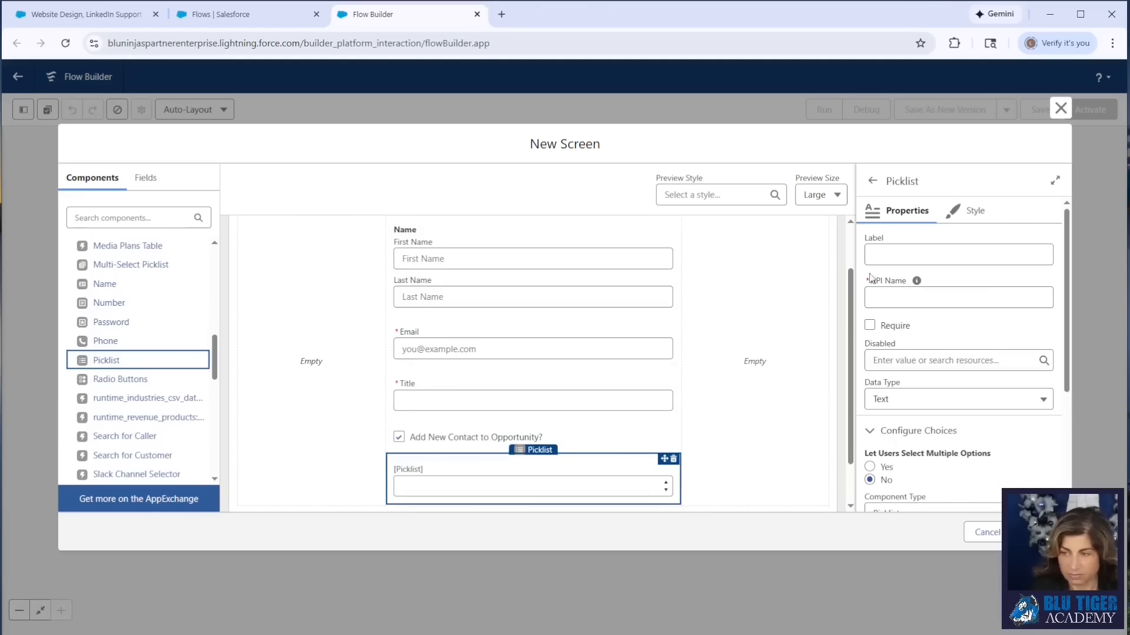
left_click(899, 254)
type("Role")
left_click(906, 313)
- Start a new Picklist Choice Set resource for the Role choices, with API name pcsRole and object Opportunity Contact Role
scroll(906, 314, "down", 3)
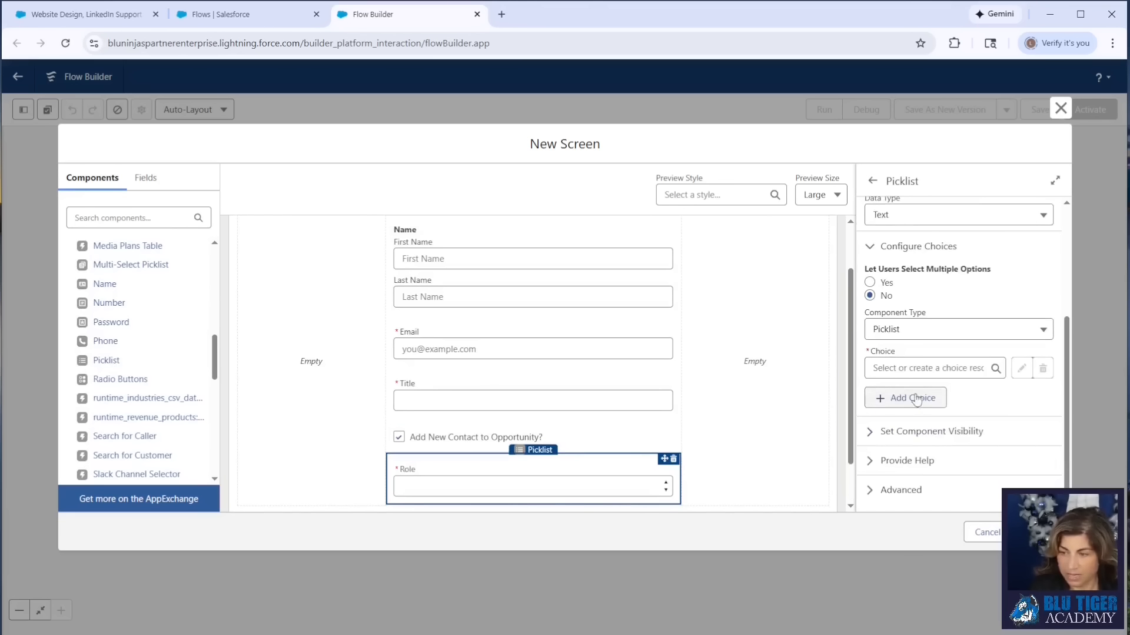
left_click(906, 371)
left_click(907, 393)
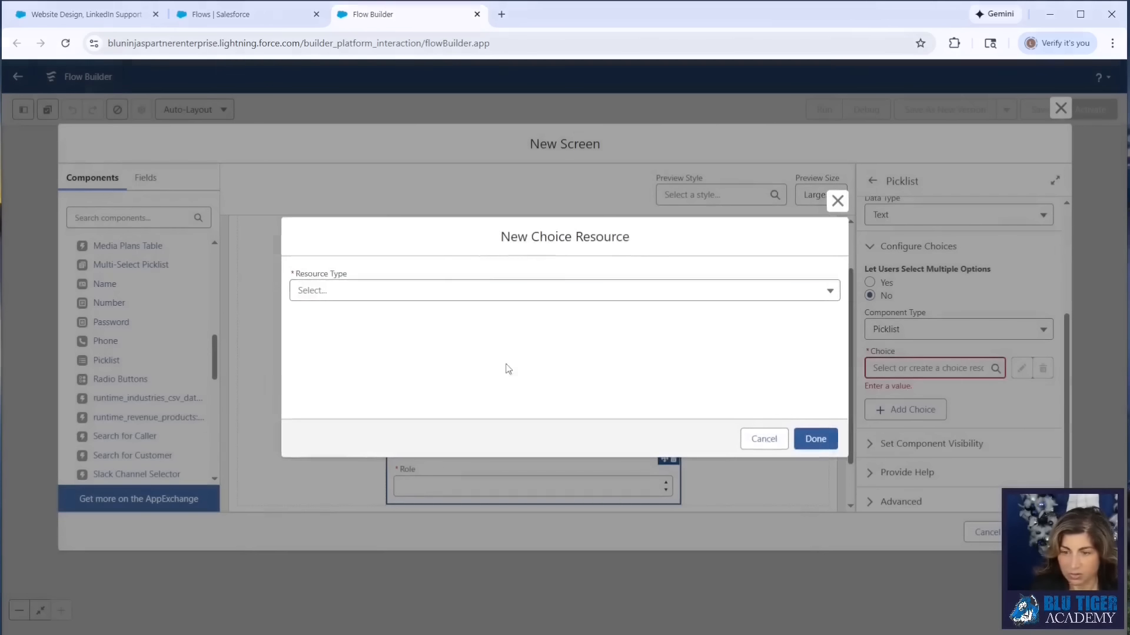
left_click(358, 297)
left_click(353, 396)
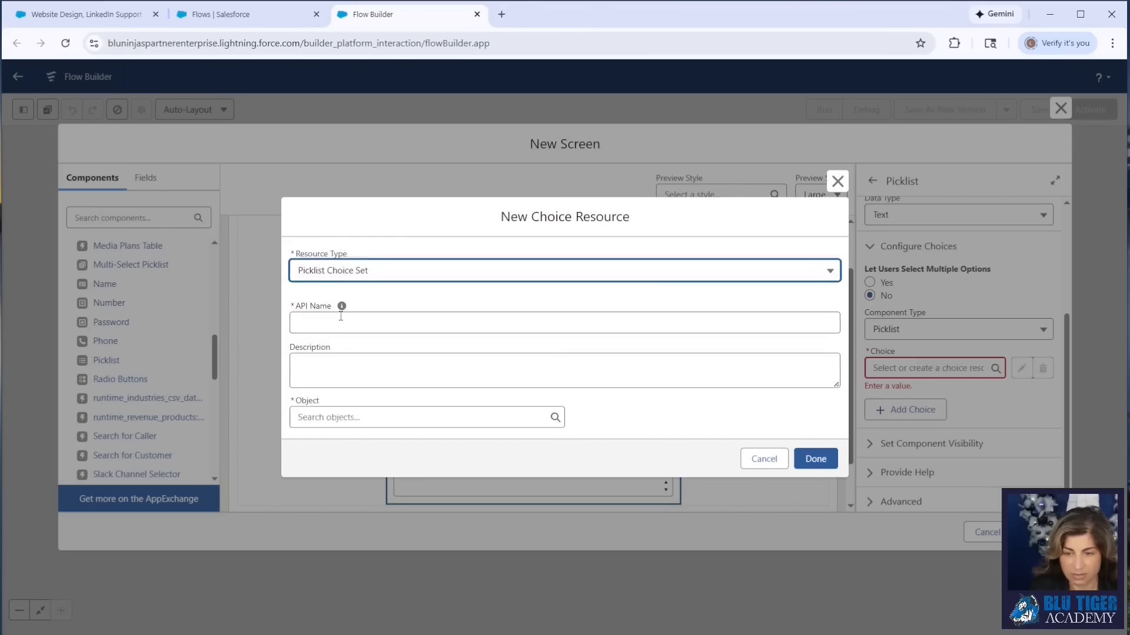
left_click(341, 317)
type("pcsRole")
left_click(353, 417)
type("oppor")
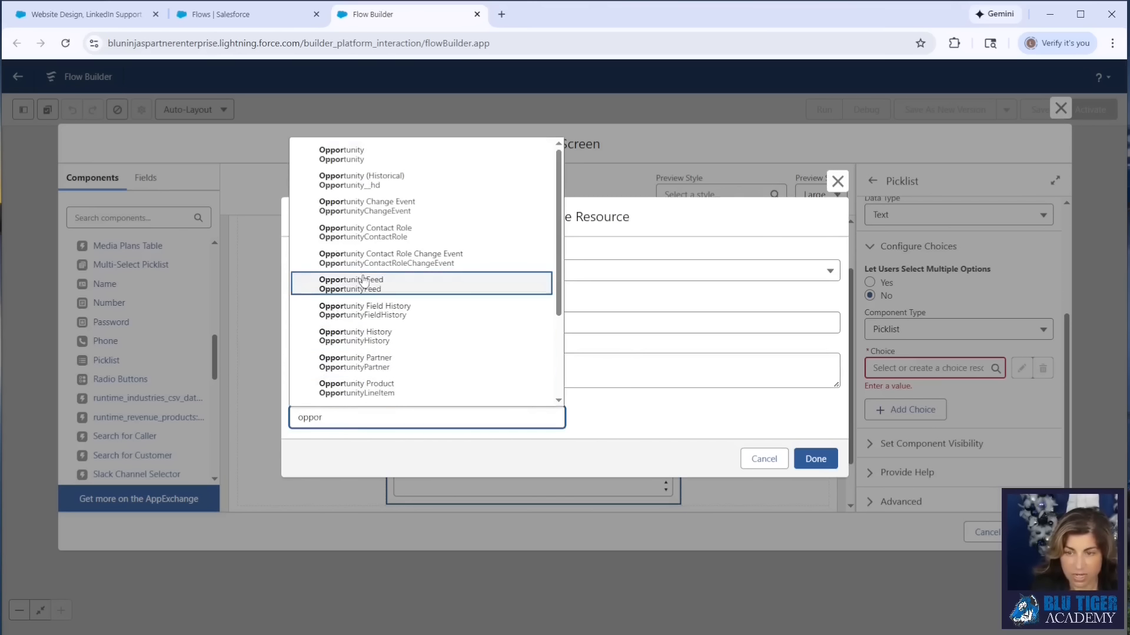
left_click(366, 232)
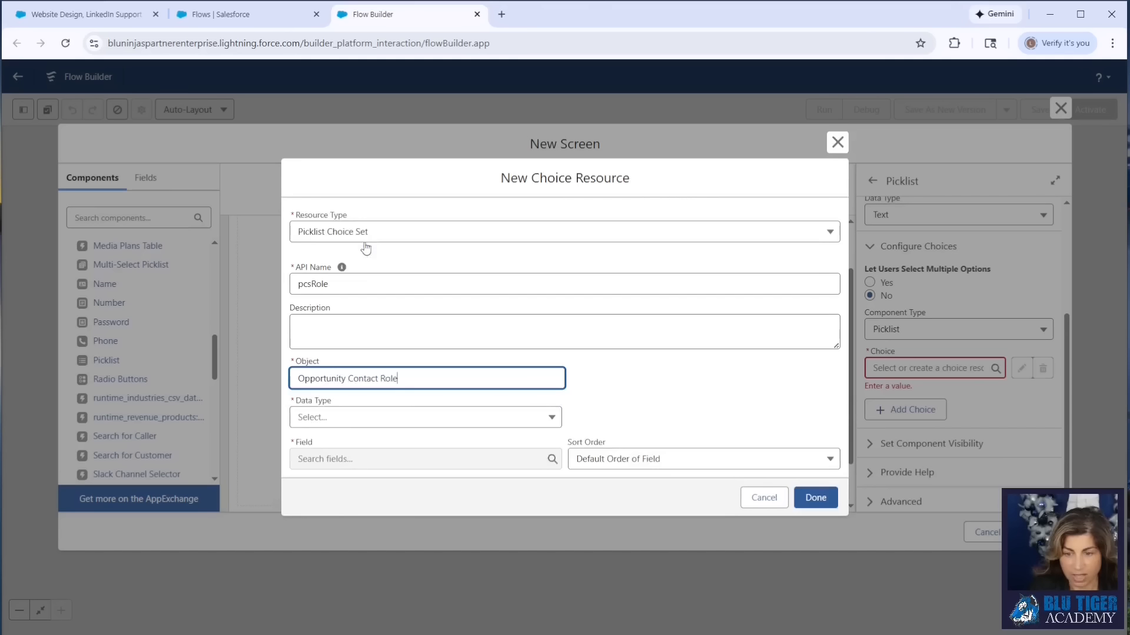
- Set the choice set's data type to Picklist and its field to Role, and save the resource
left_click(360, 422)
left_click(353, 442)
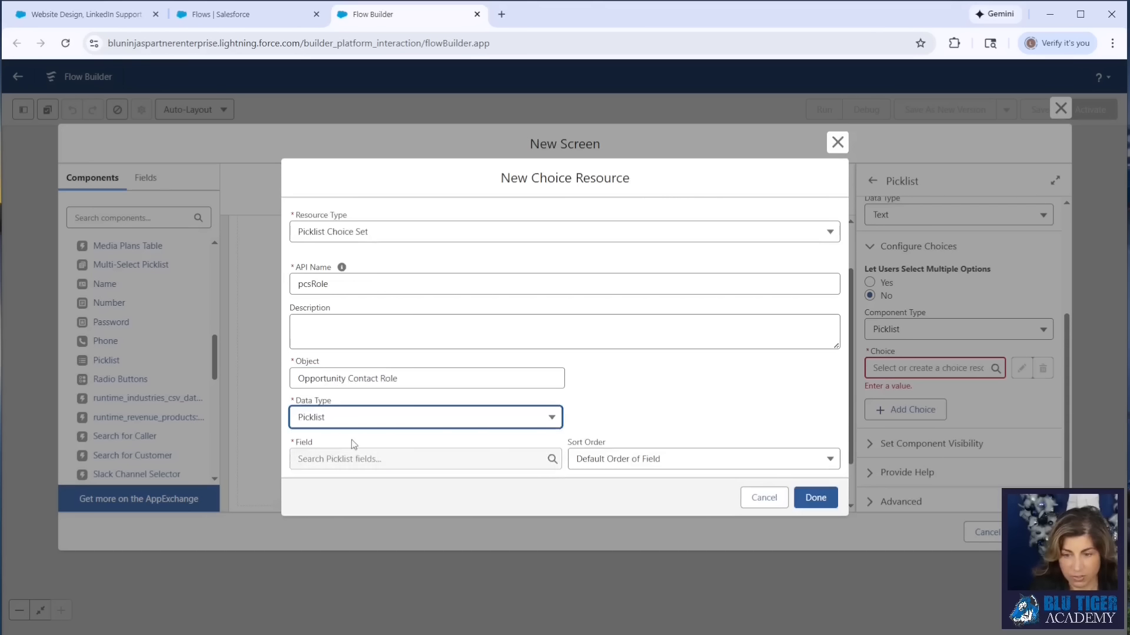
left_click(353, 460)
left_click(364, 484)
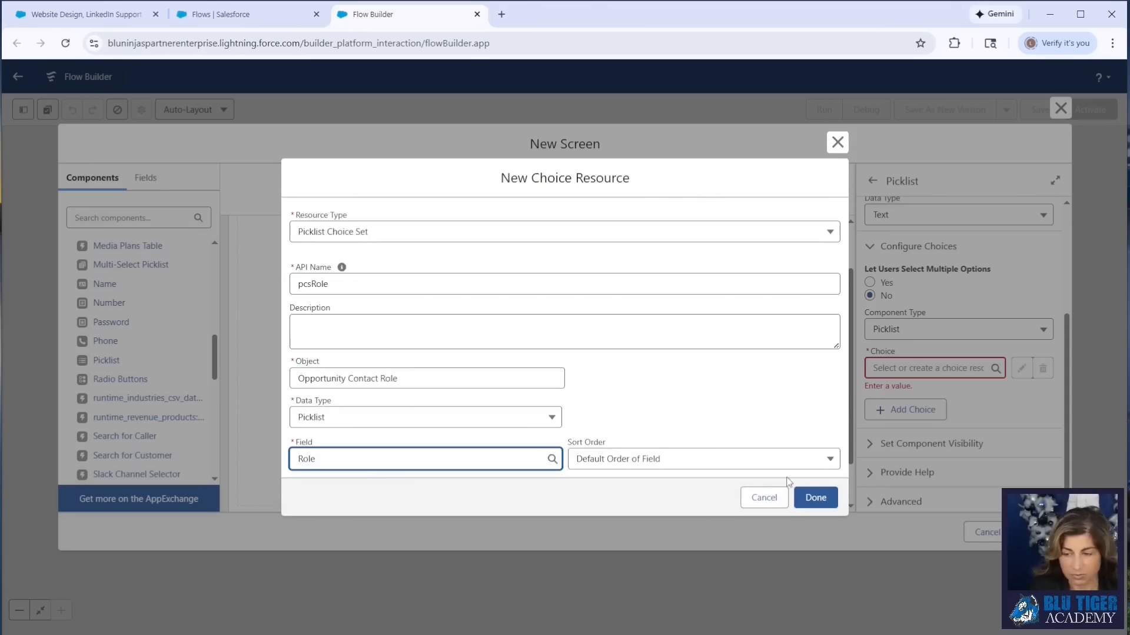
left_click(816, 498)
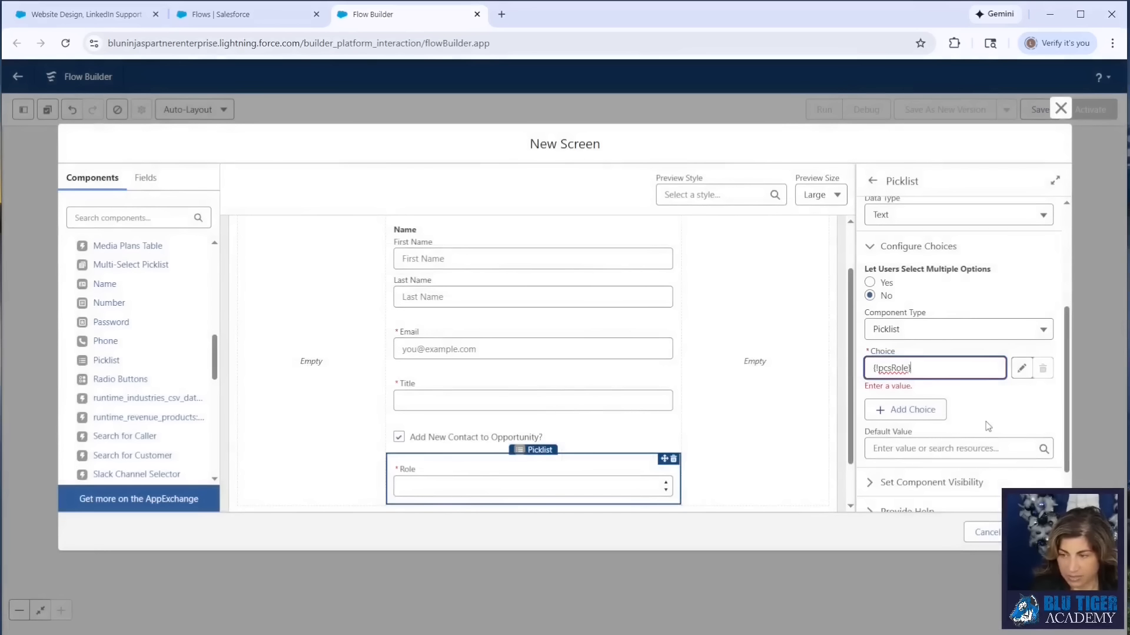
- Finish the Create New Contact screen and return to the flow canvas
scroll(711, 424, "down", 1)
scroll(555, 417, "up", 2)
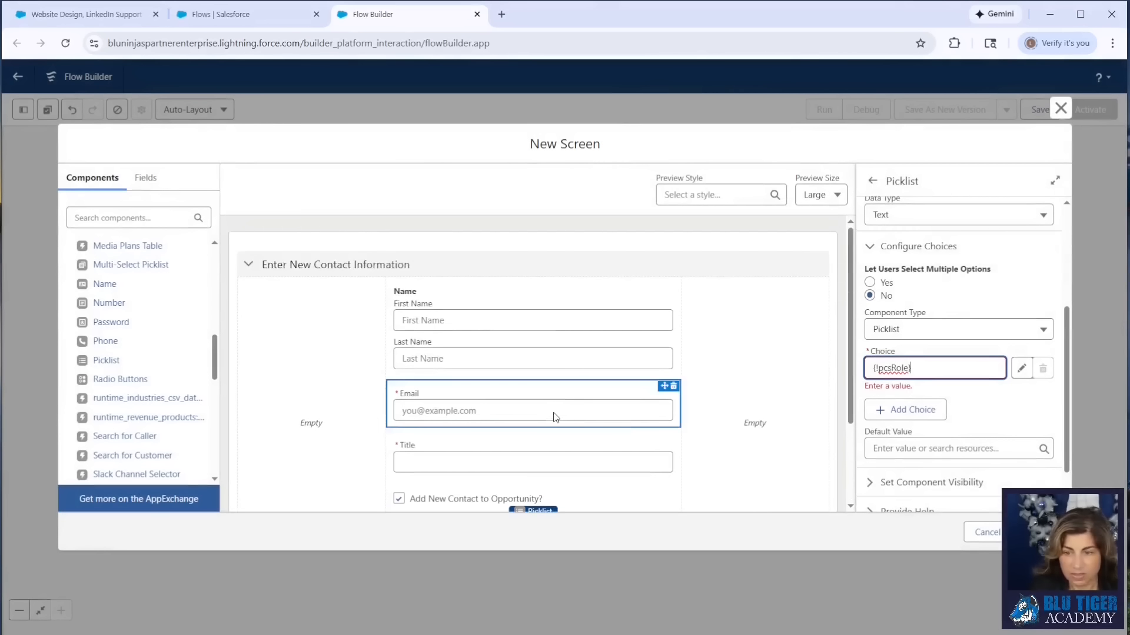
left_click(1040, 533)
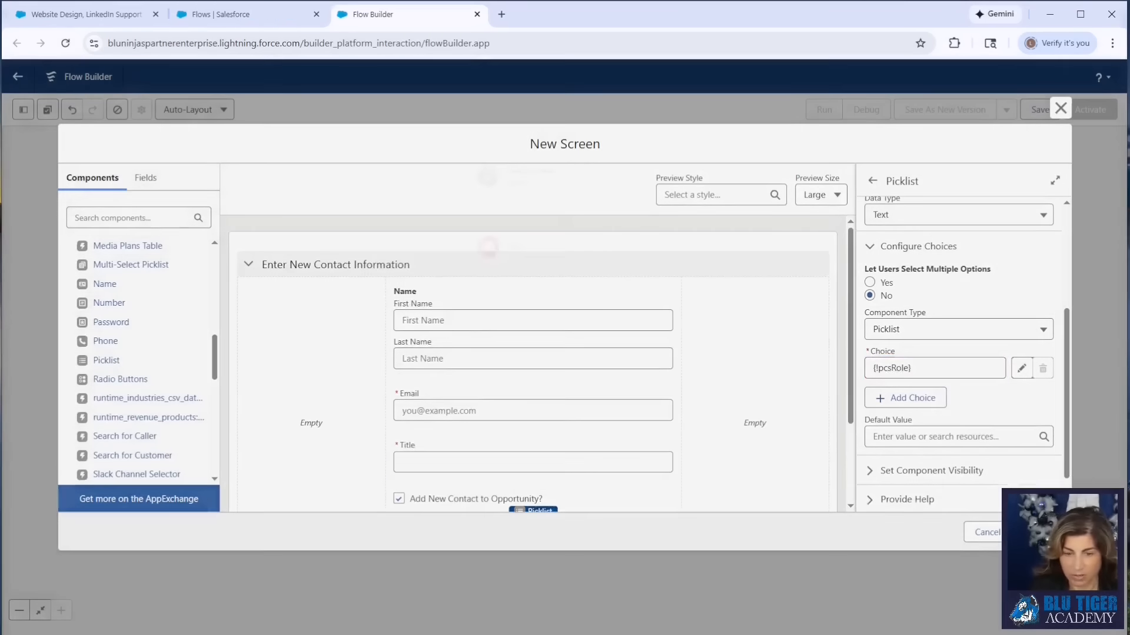
- Add a Create Records element after the Create New Contact screen and label it Create Contact
left_click(564, 283)
type("create")
left_click(520, 374)
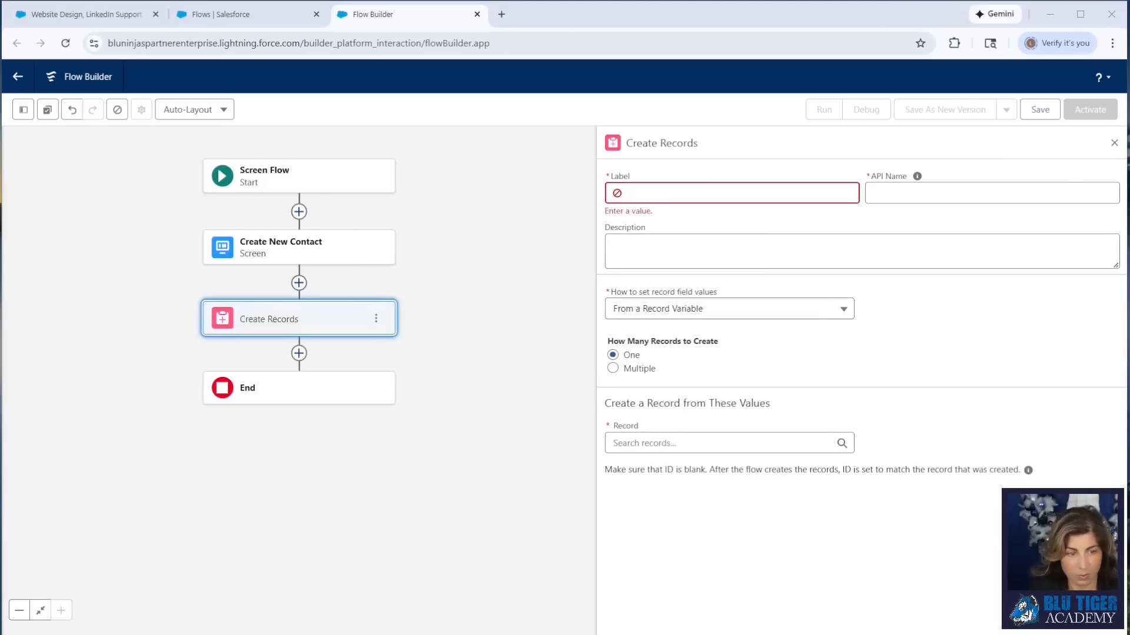
left_click(682, 192)
type("Create Contact")
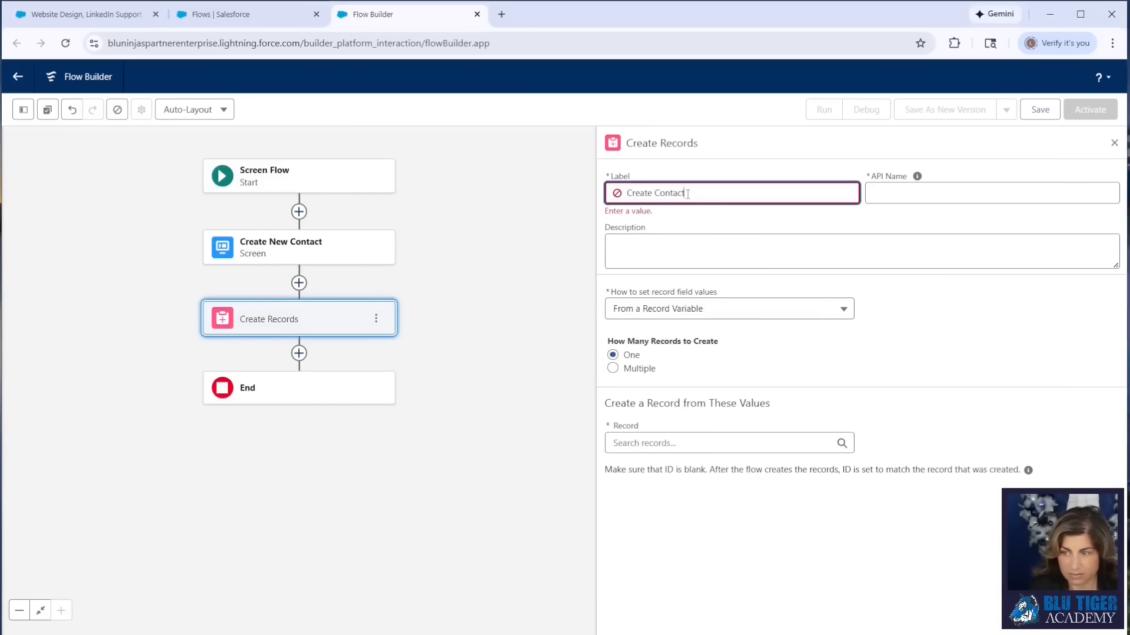
key("Tab")
- Set the record's field values to be entered manually and choose Contact as the object to create
left_click(644, 298)
left_click(644, 323)
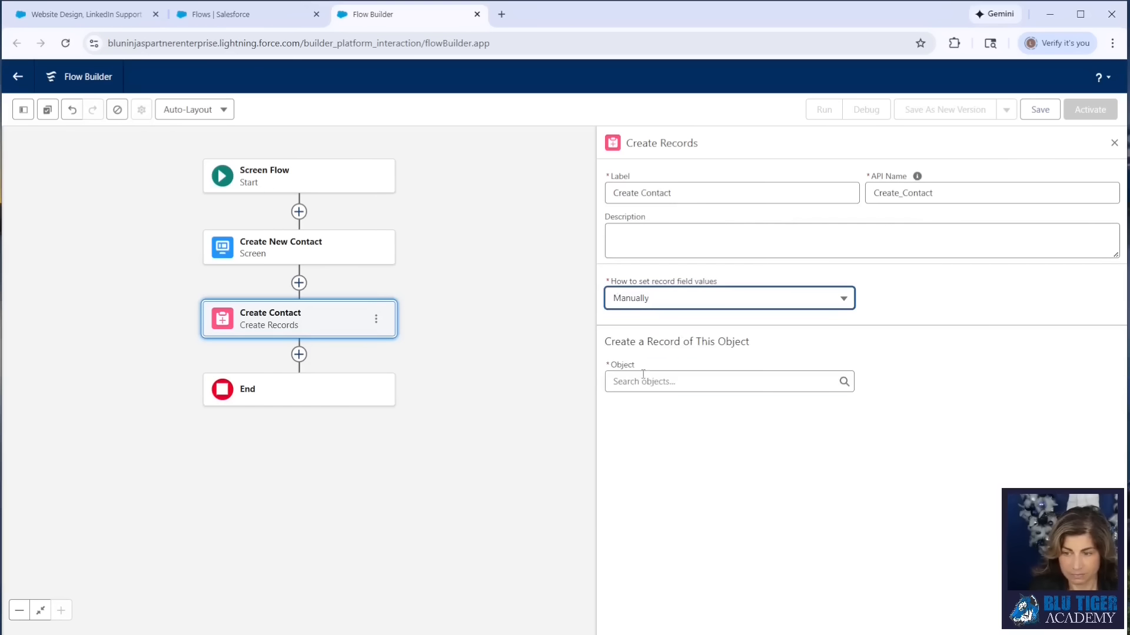
left_click(643, 381)
type("conta")
left_click(648, 513)
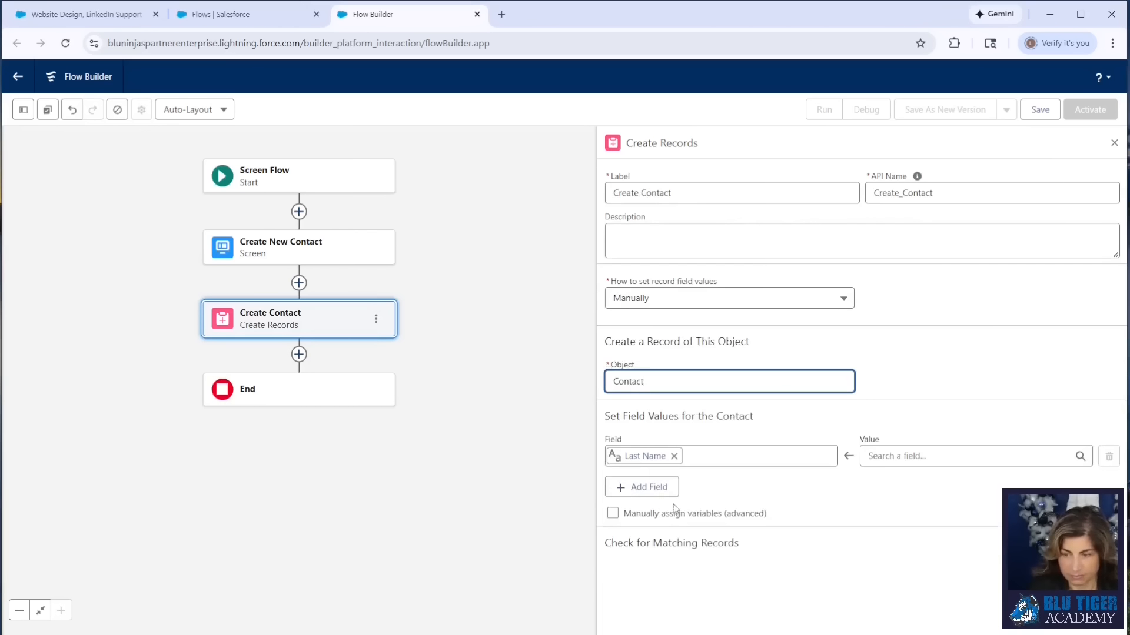
- Map the contact's Last Name field to Create New Contact > Name > Last Name
left_click(895, 458)
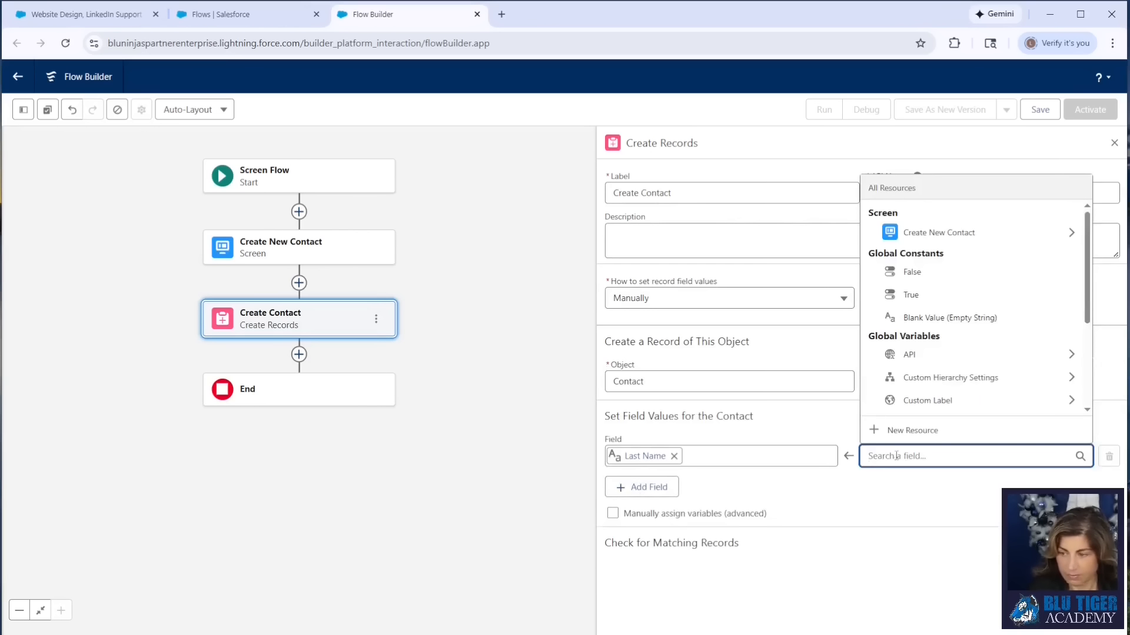
left_click(929, 237)
left_click(927, 360)
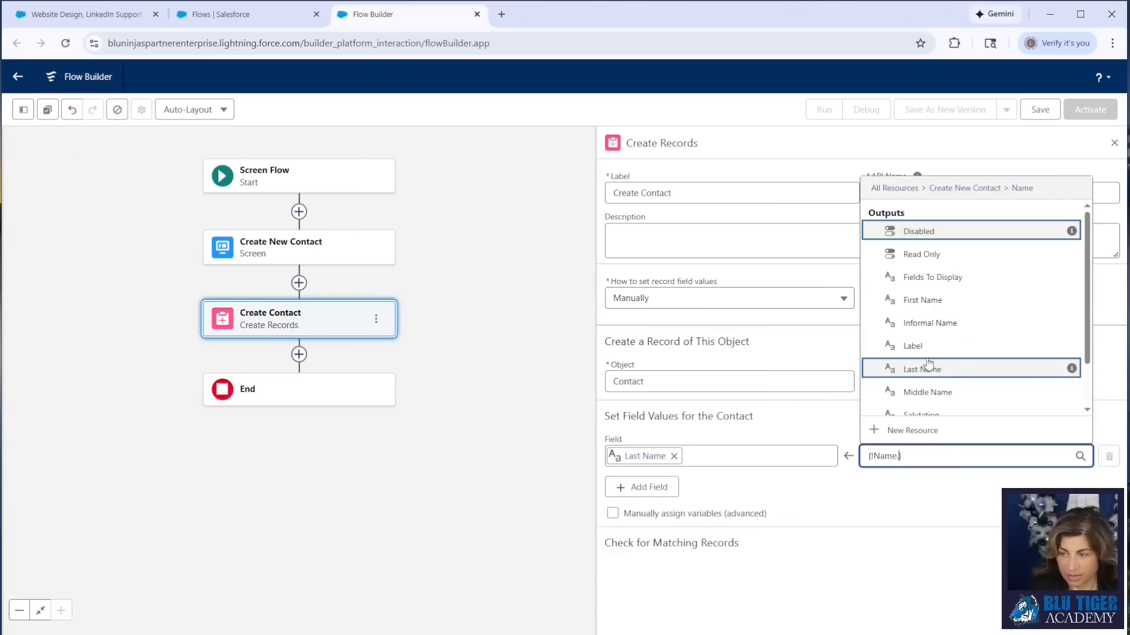
left_click(940, 369)
- Add the First Name field to the contact's values and map it to Create New Contact > Name > First Name
left_click(647, 487)
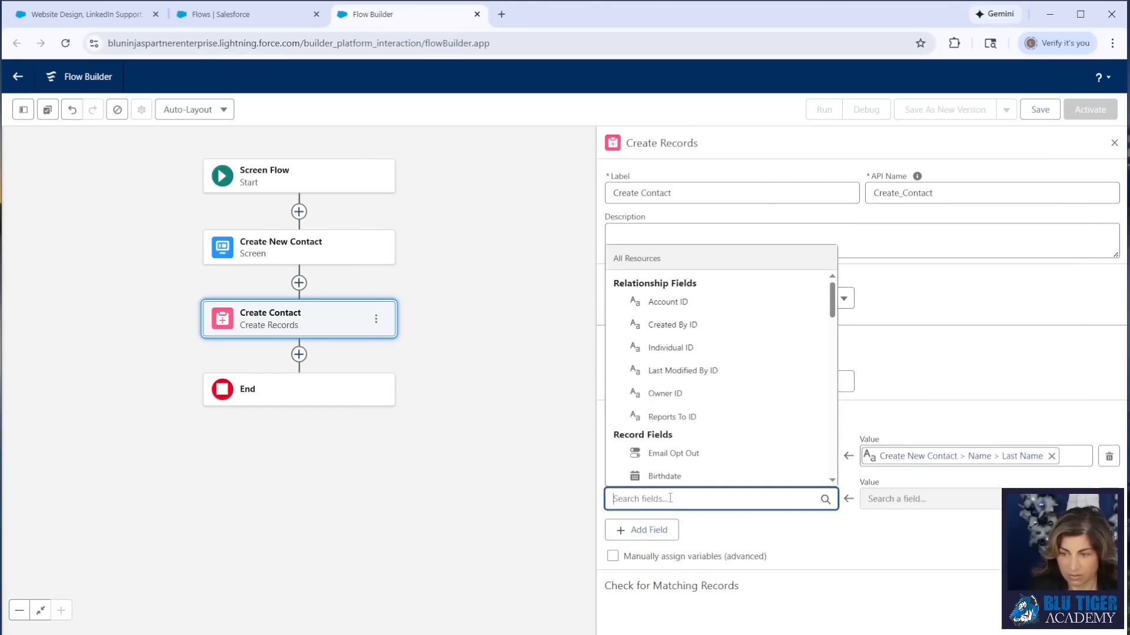
type("first")
left_click(677, 474)
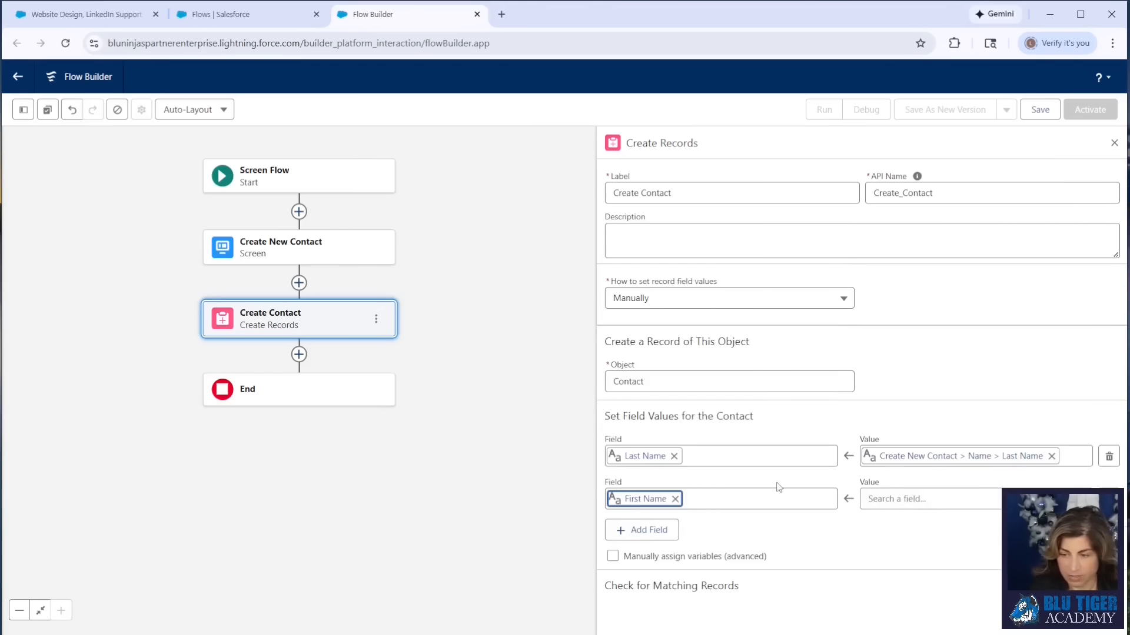
left_click(923, 498)
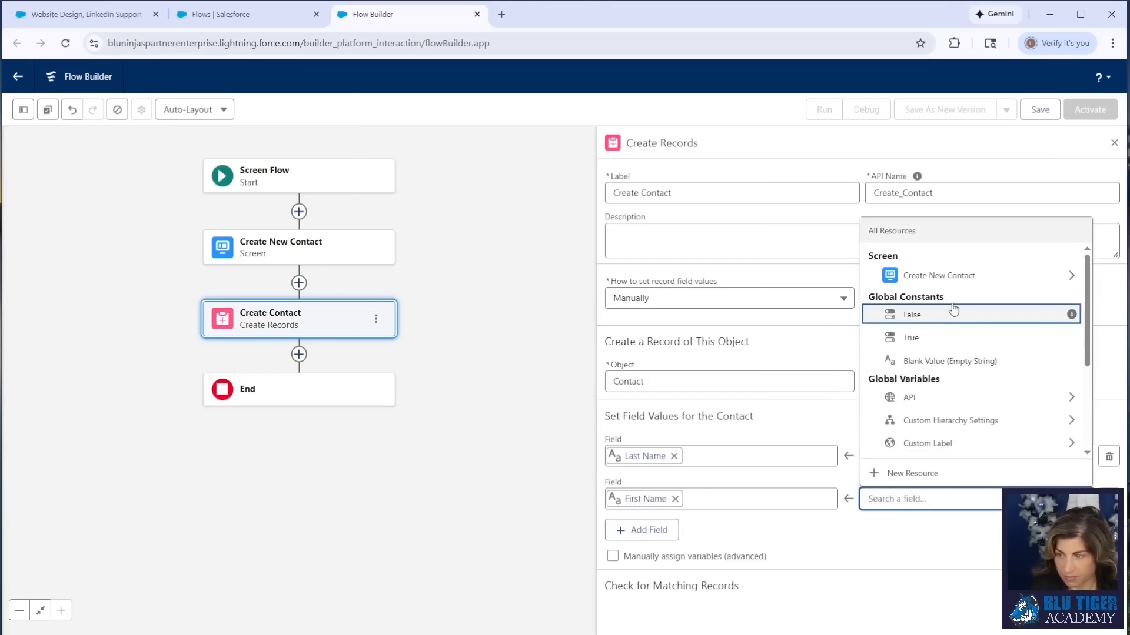
left_click(954, 276)
left_click(936, 408)
left_click(927, 343)
- Add the Title field to the contact's values and map it to Create New Contact > Title
left_click(641, 530)
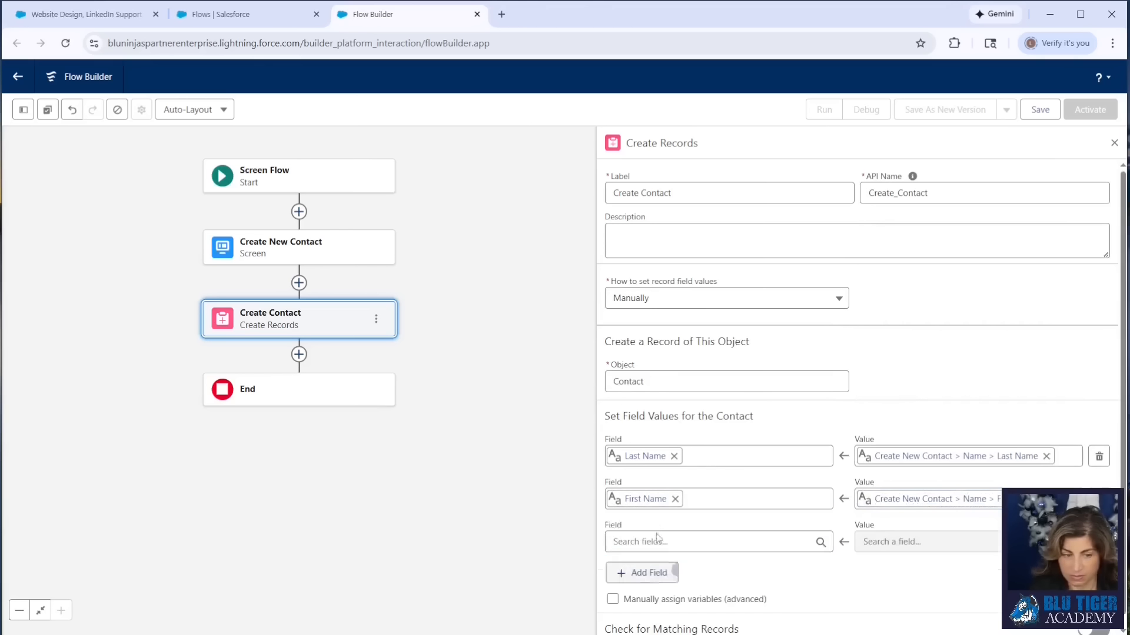
left_click(717, 542)
type("title")
left_click(651, 517)
left_click(927, 542)
left_click(941, 318)
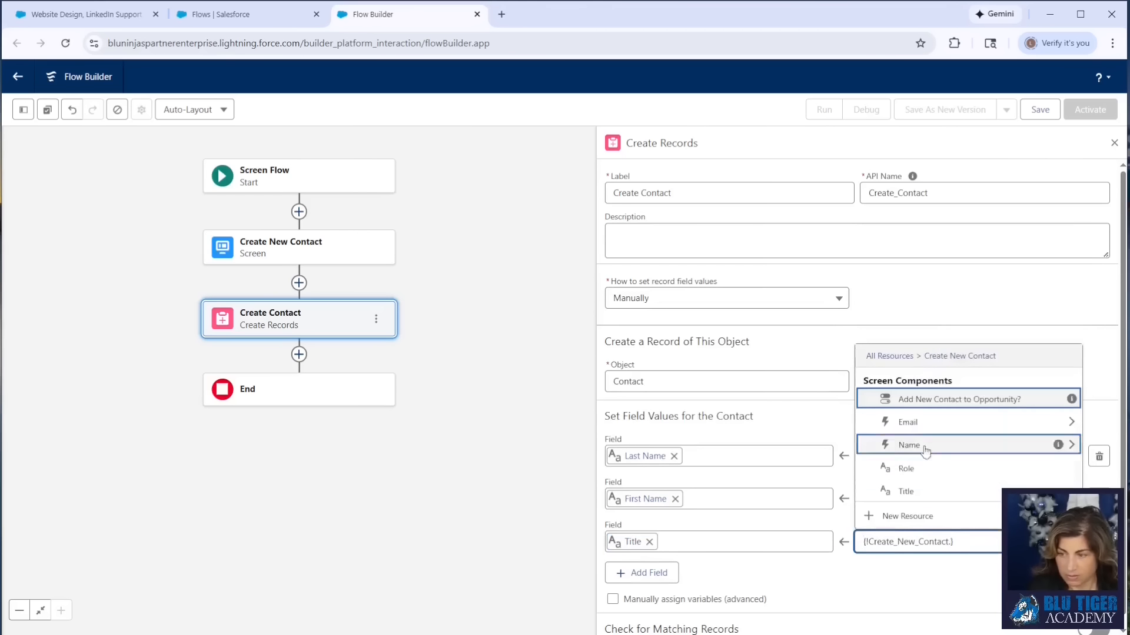
left_click(900, 489)
- Add the Email field to the contact's values and map it to Create New Contact > Email > Value
scroll(853, 412, "down", 1)
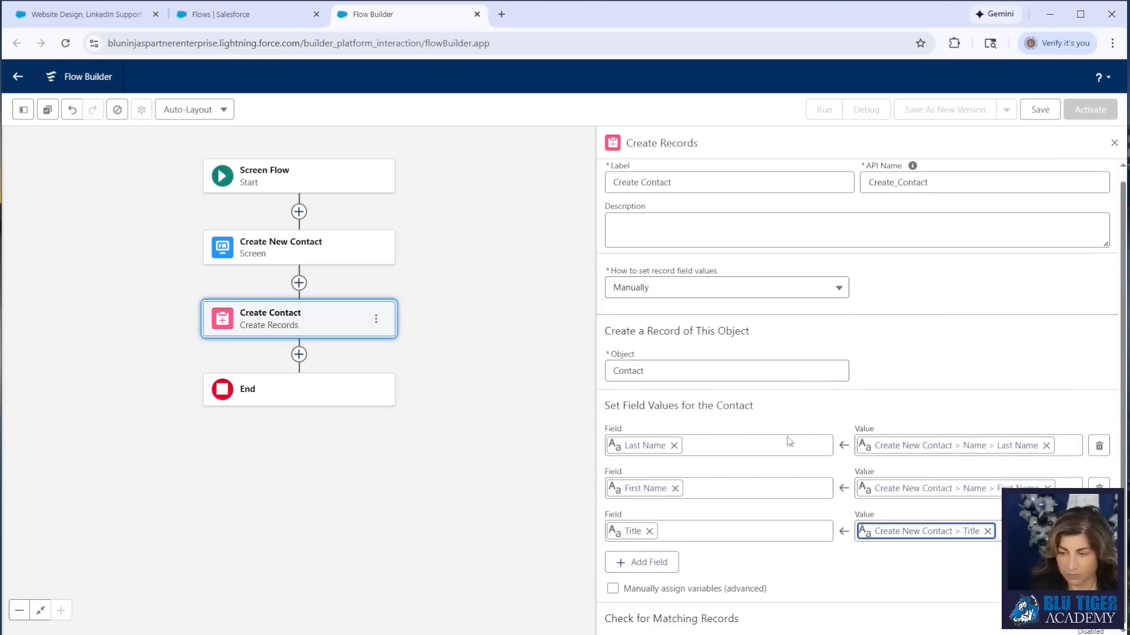
left_click(641, 562)
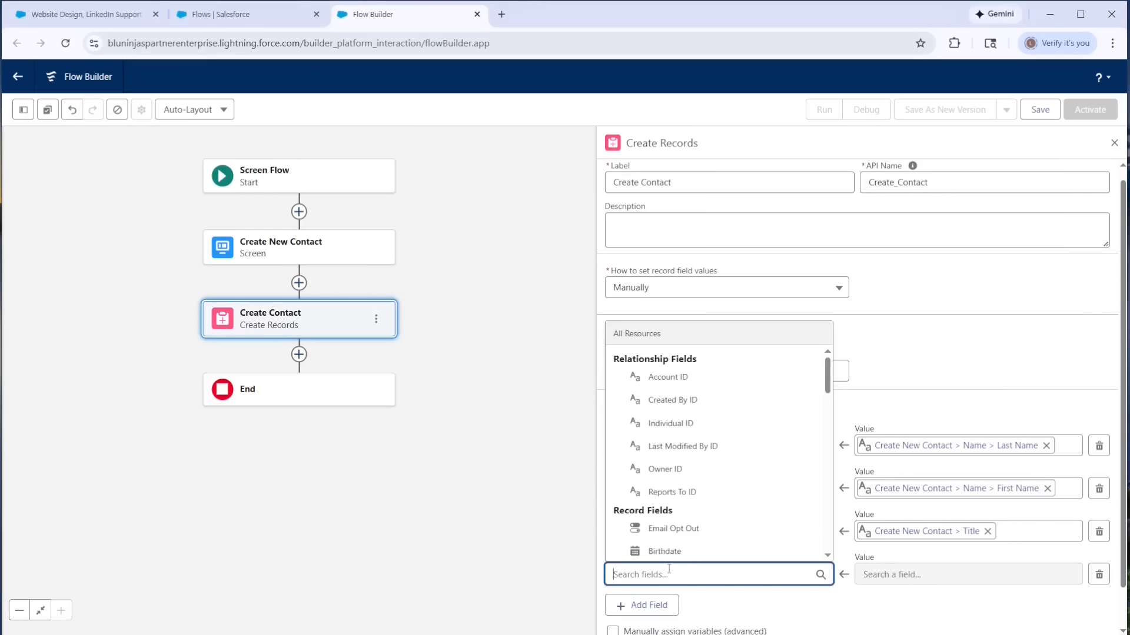
type("email")
left_click(665, 527)
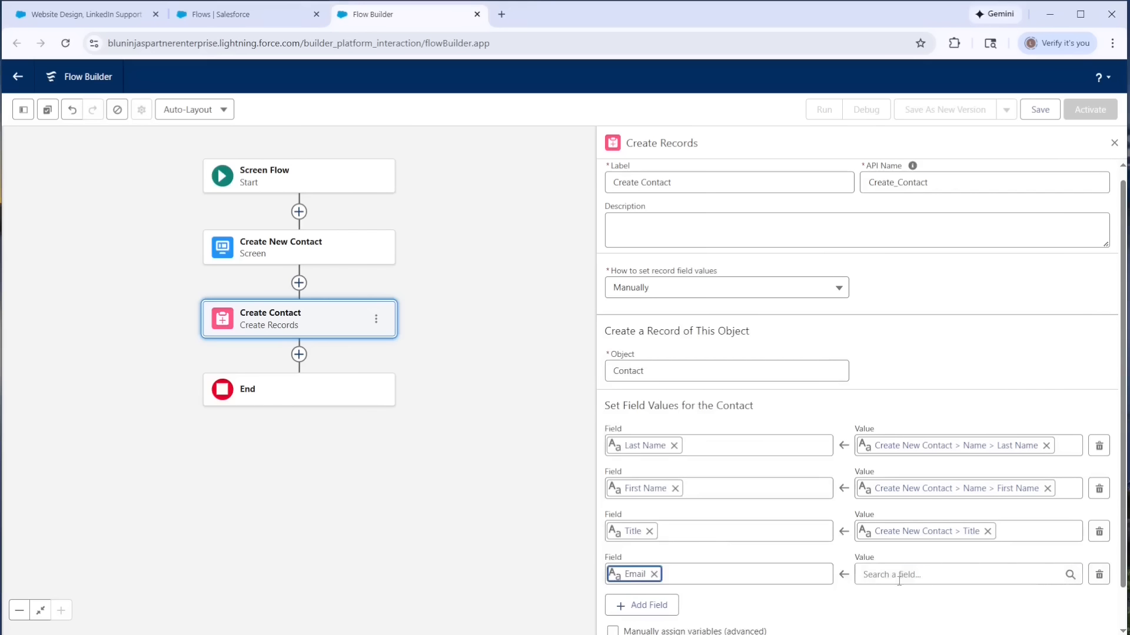
left_click(941, 574)
left_click(921, 370)
left_click(924, 455)
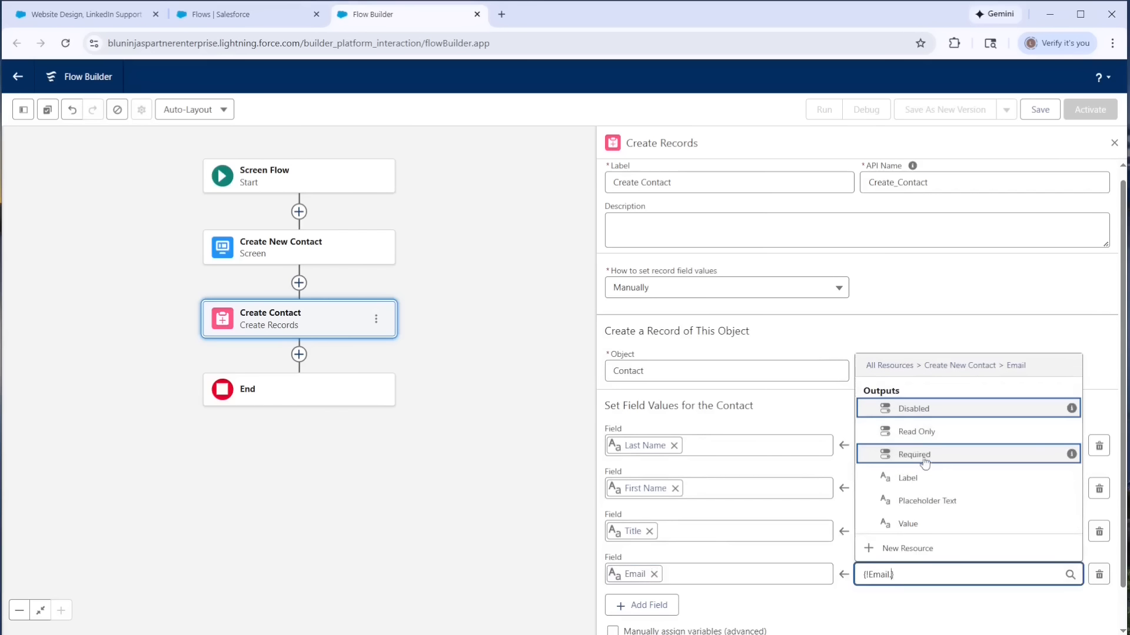
left_click(922, 523)
- Add the Account ID field to the contact's field values
scroll(705, 483, "down", 1)
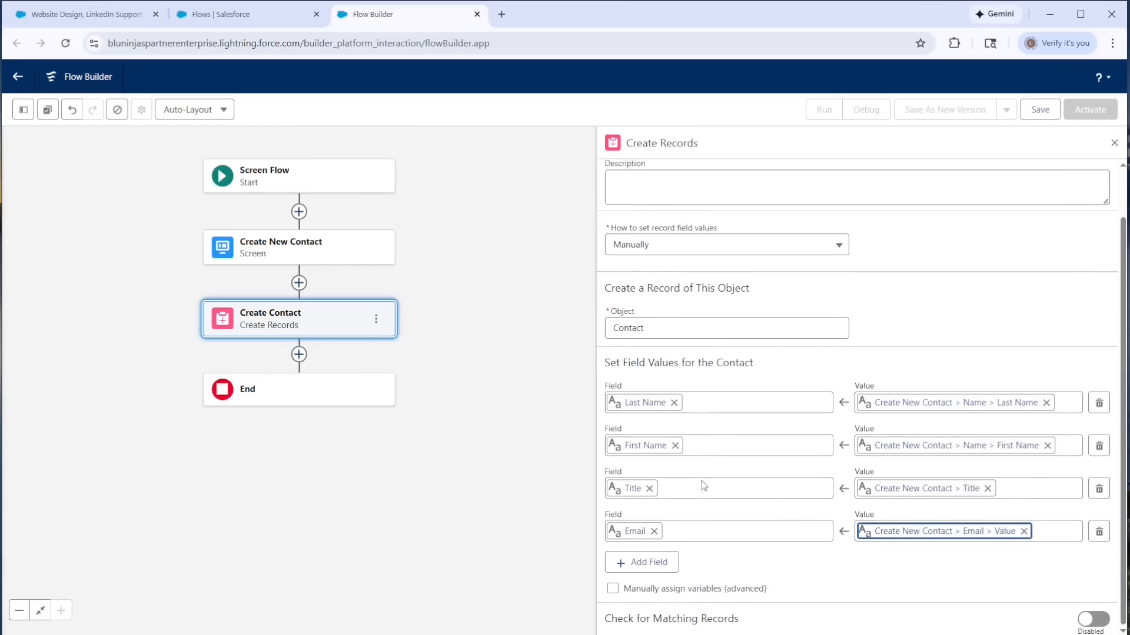
left_click(648, 563)
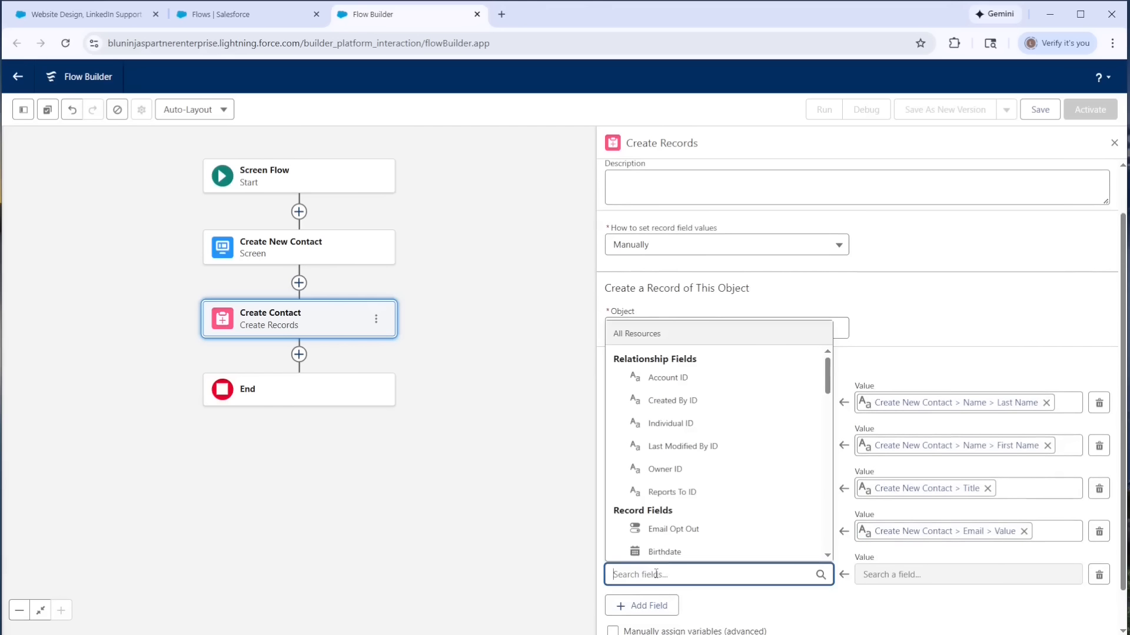
left_click(806, 377)
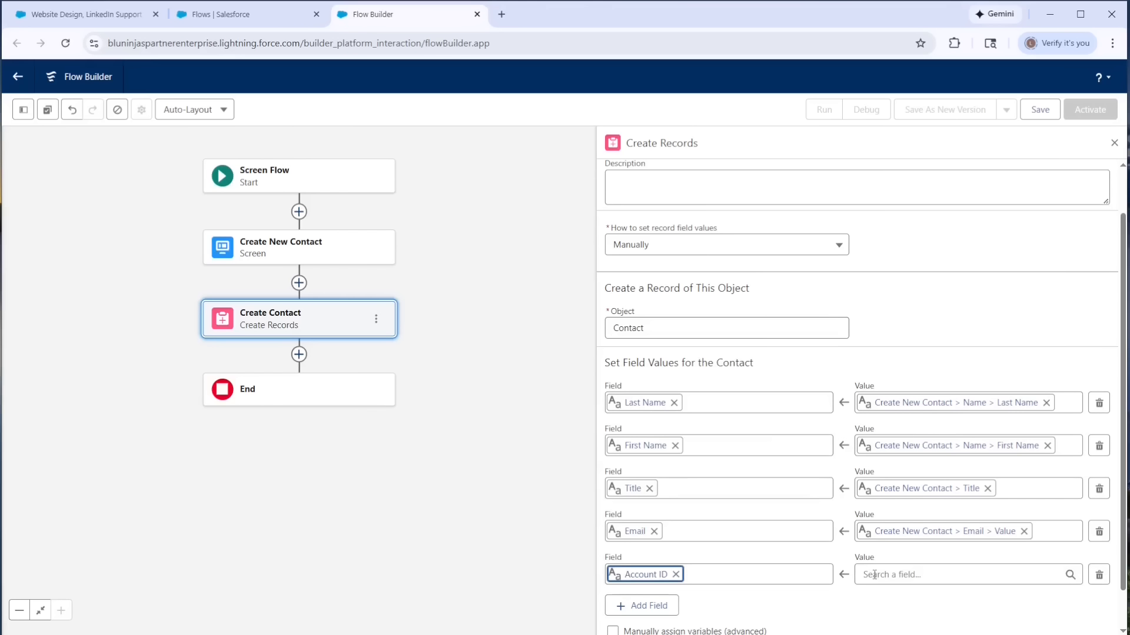
- Create a new variable resource named recordId for the Account ID value, with data type Record and object Opportunity
left_click(959, 574)
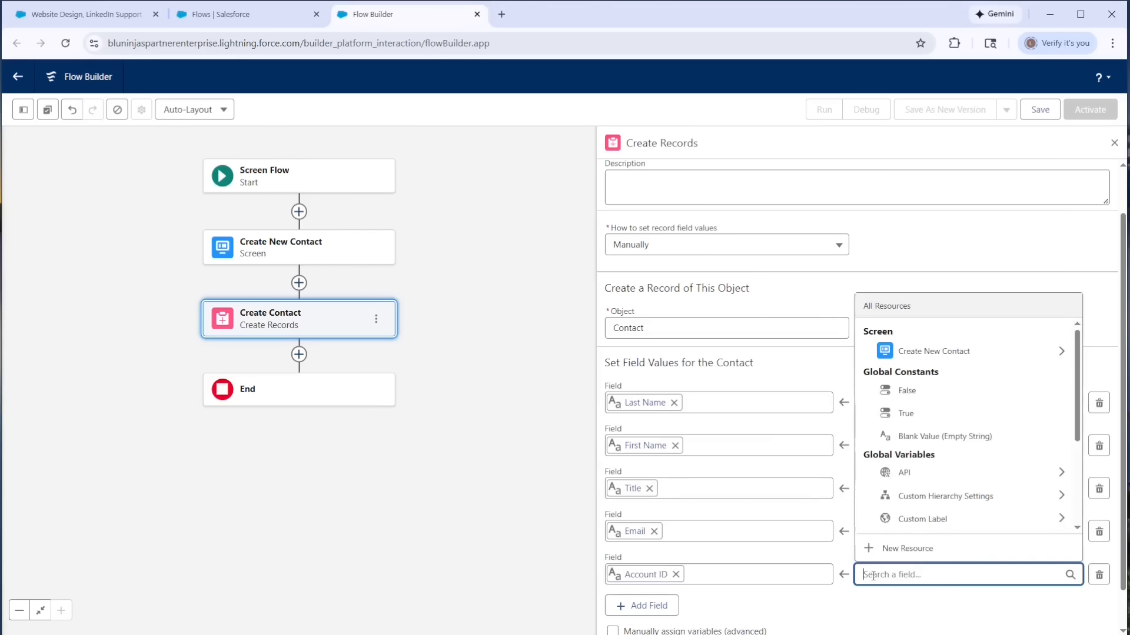
left_click(904, 548)
left_click(337, 304)
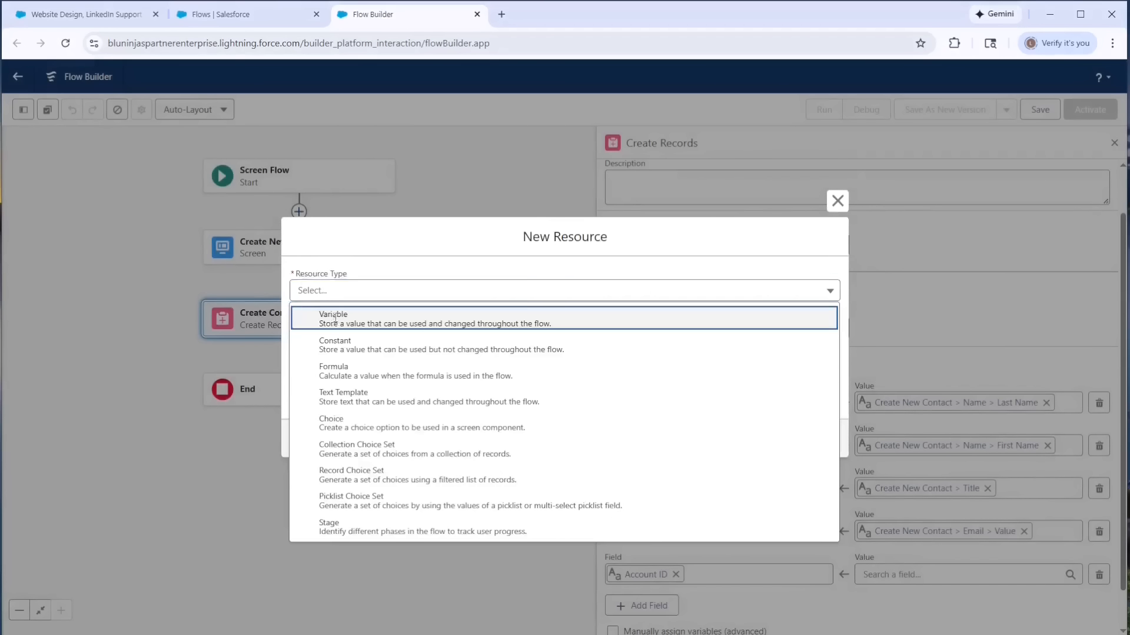
left_click(336, 318)
type("recordId")
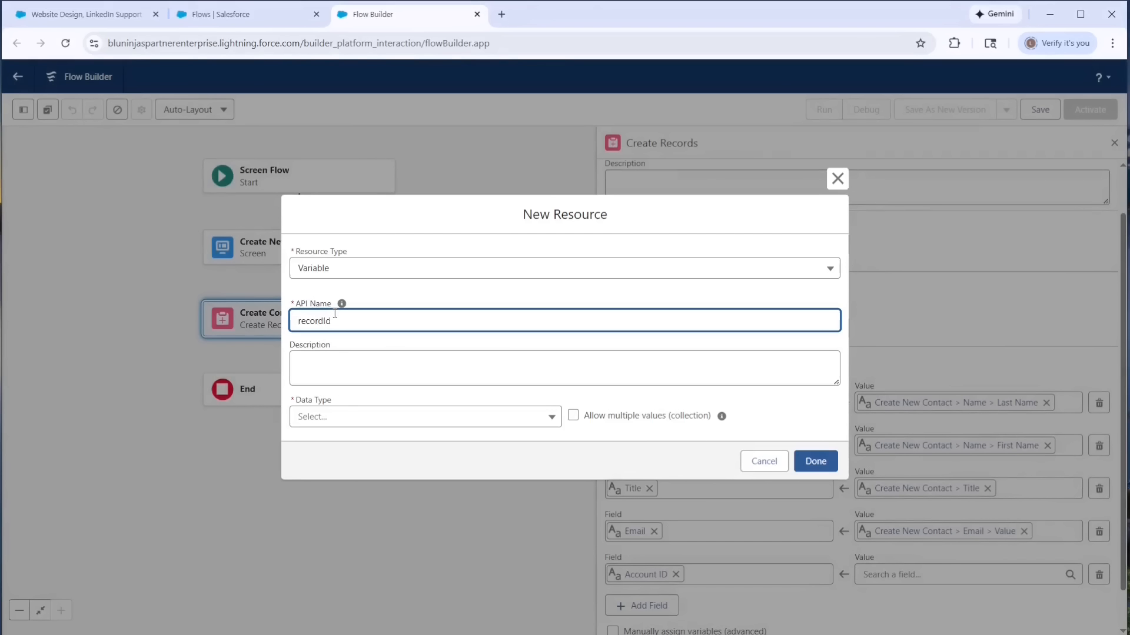
left_click(338, 417)
left_click(332, 189)
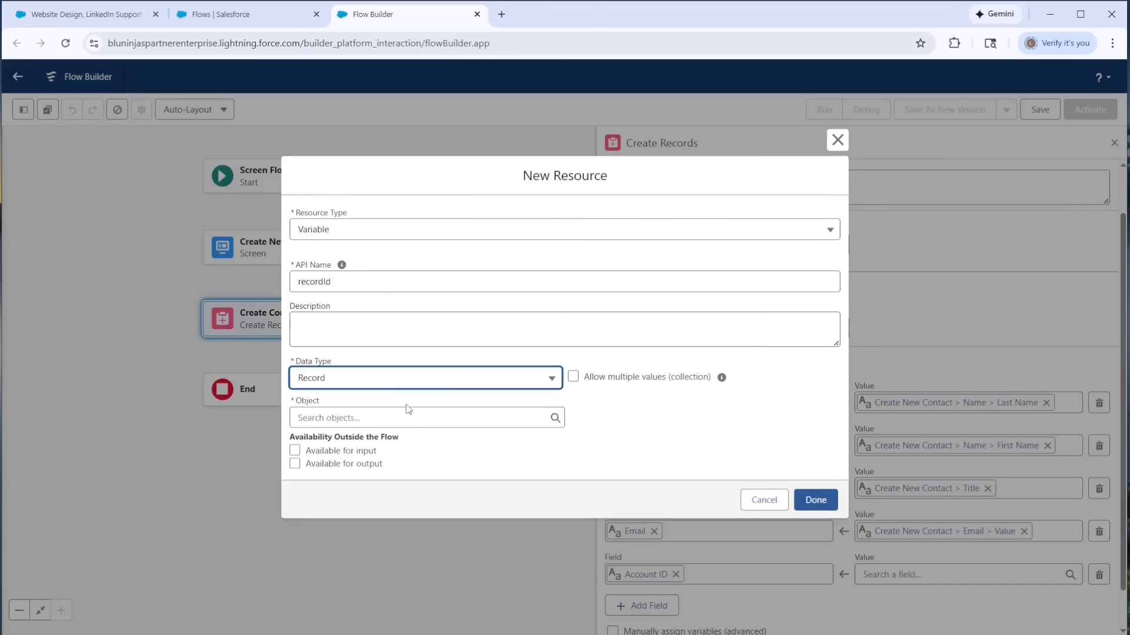
left_click(320, 419)
type("oppo")
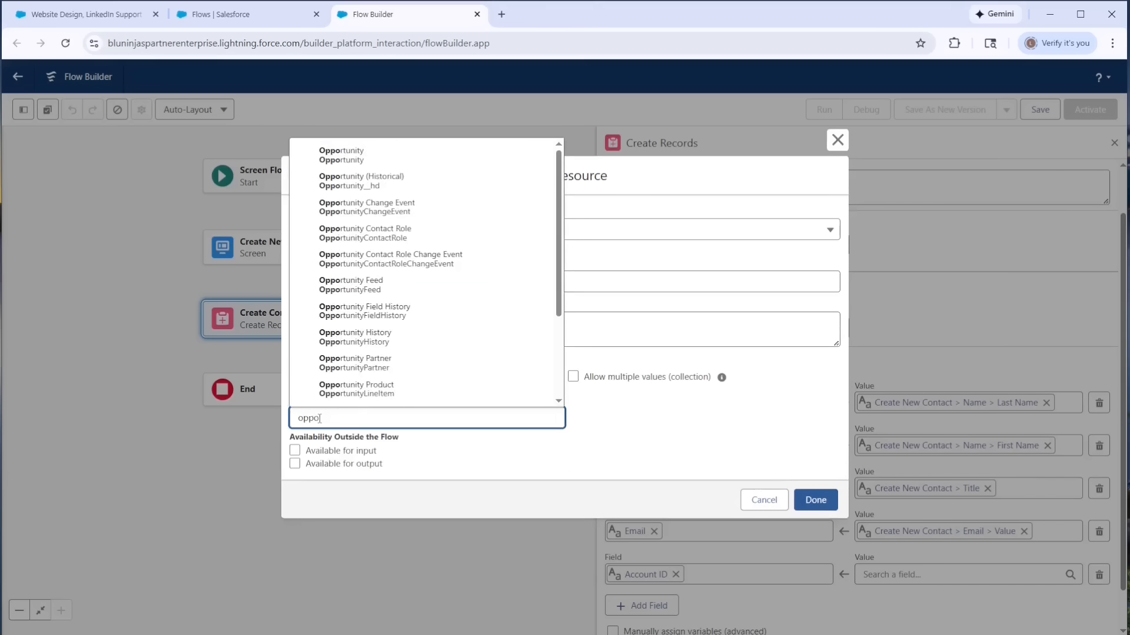
left_click(344, 155)
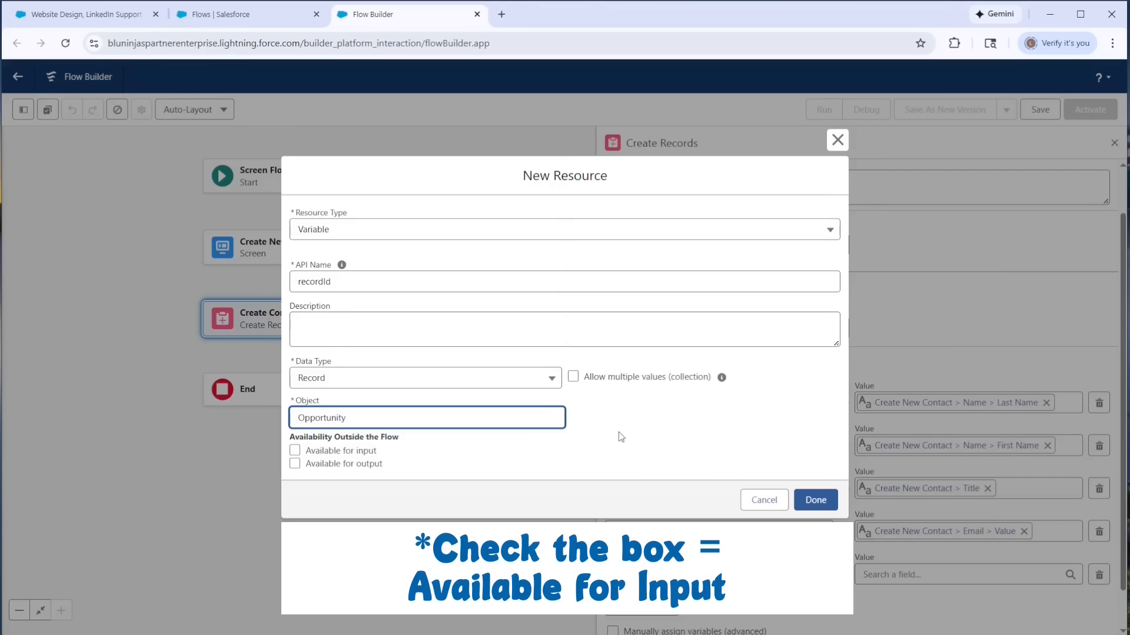
left_click(810, 497)
- Map the contact's Account ID field to recordId > Account ID
left_click(924, 574)
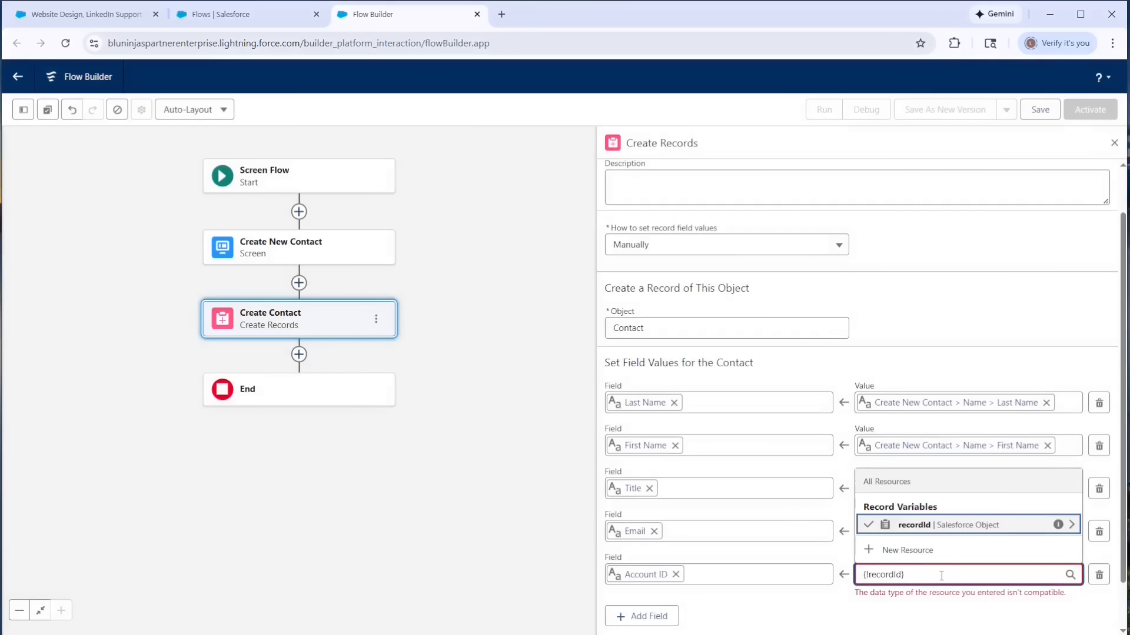
left_click(938, 525)
type("ac")
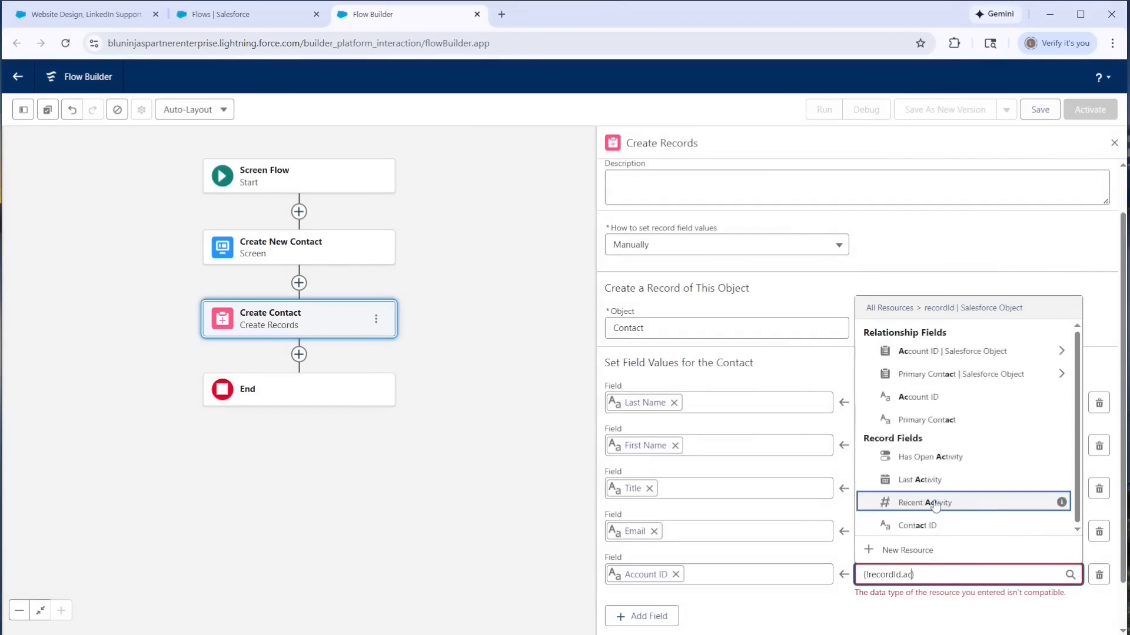
type("count")
left_click(937, 524)
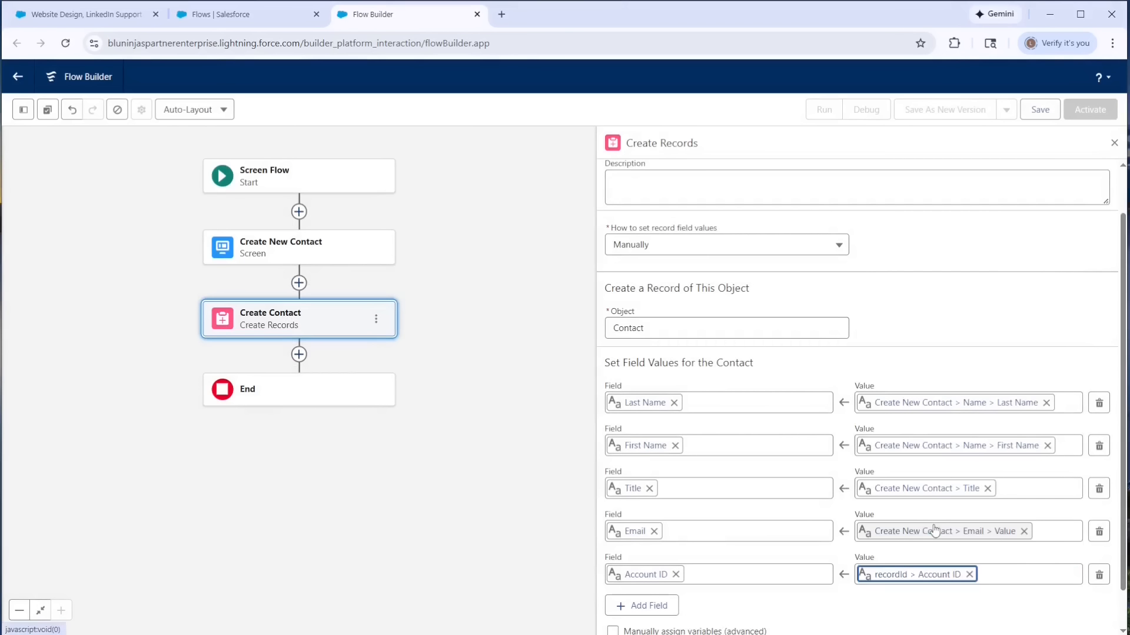
- Enable manual variable assignment for the Create Contact element
scroll(759, 461, "down", 1)
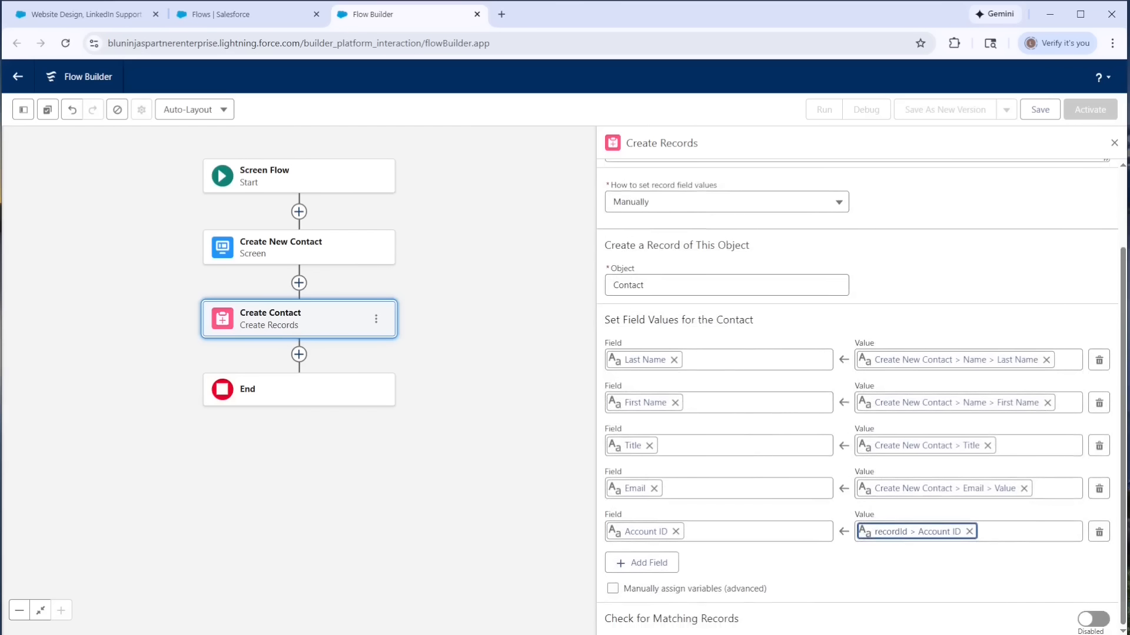
left_click(615, 591)
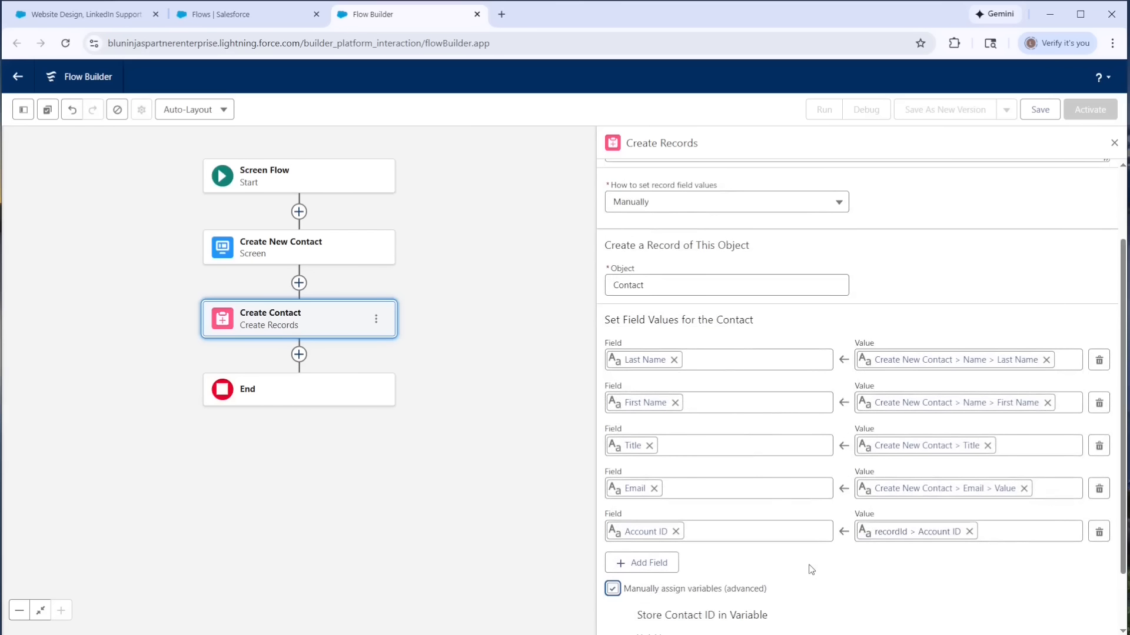
scroll(809, 569, "down", 2)
- Create a text variable named varContactId and use it to store the new contact's ID
left_click(744, 589)
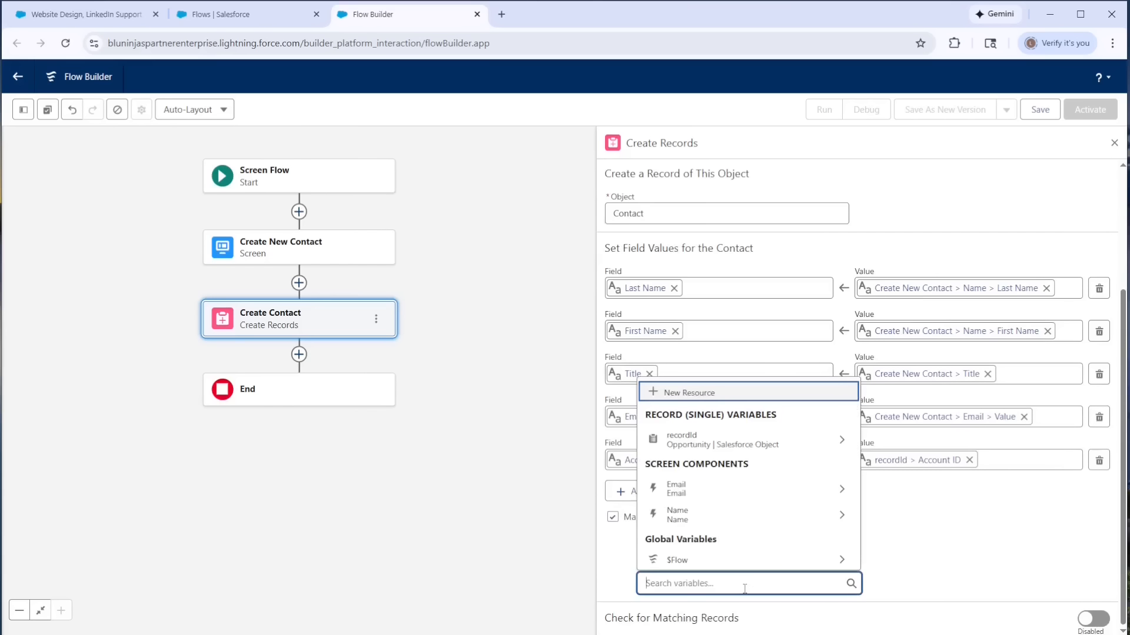
left_click(684, 399)
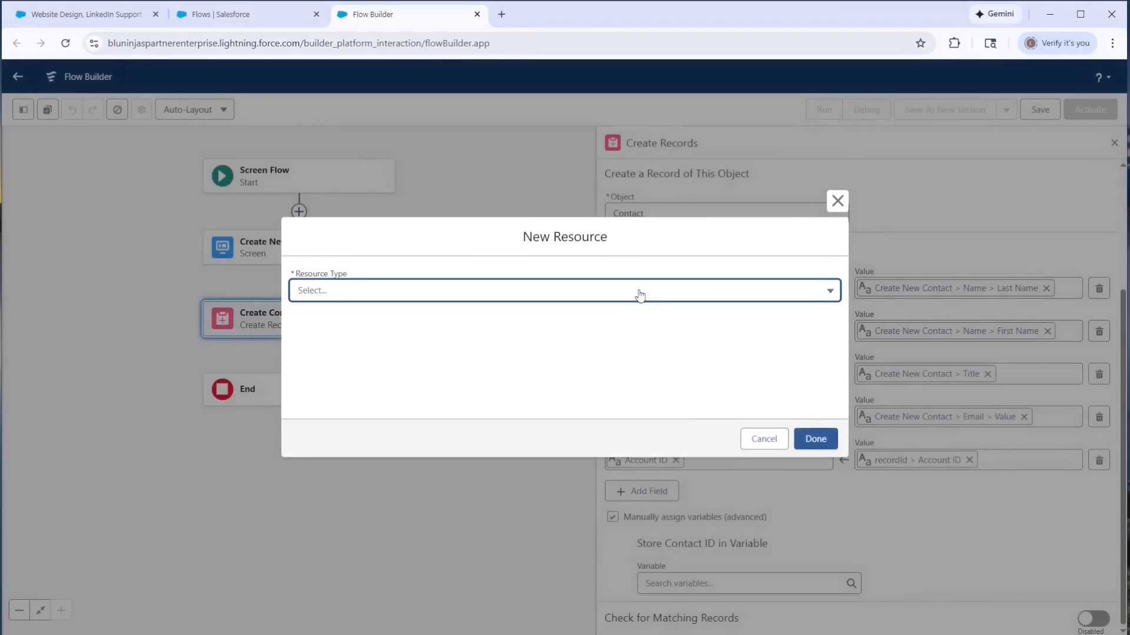
left_click(641, 291)
left_click(550, 315)
left_click(552, 320)
type("varContactId")
left_click(412, 416)
left_click(385, 438)
left_click(815, 502)
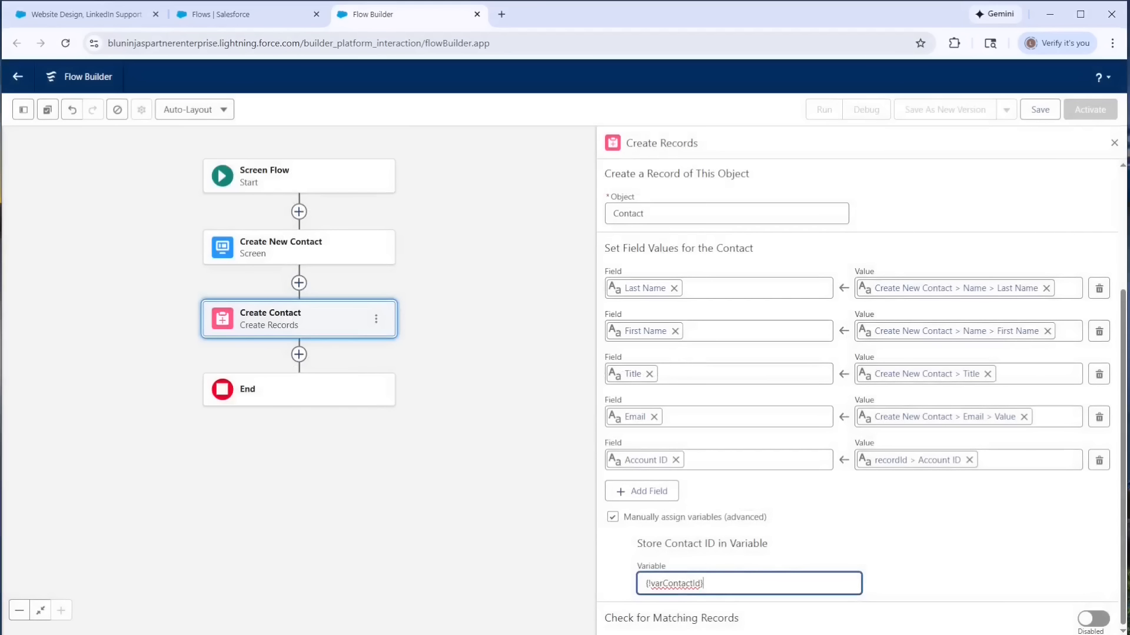
- Add a Decision element after Create Contact and label it Add Contact to Opportunity?
left_click(299, 354)
type("decision")
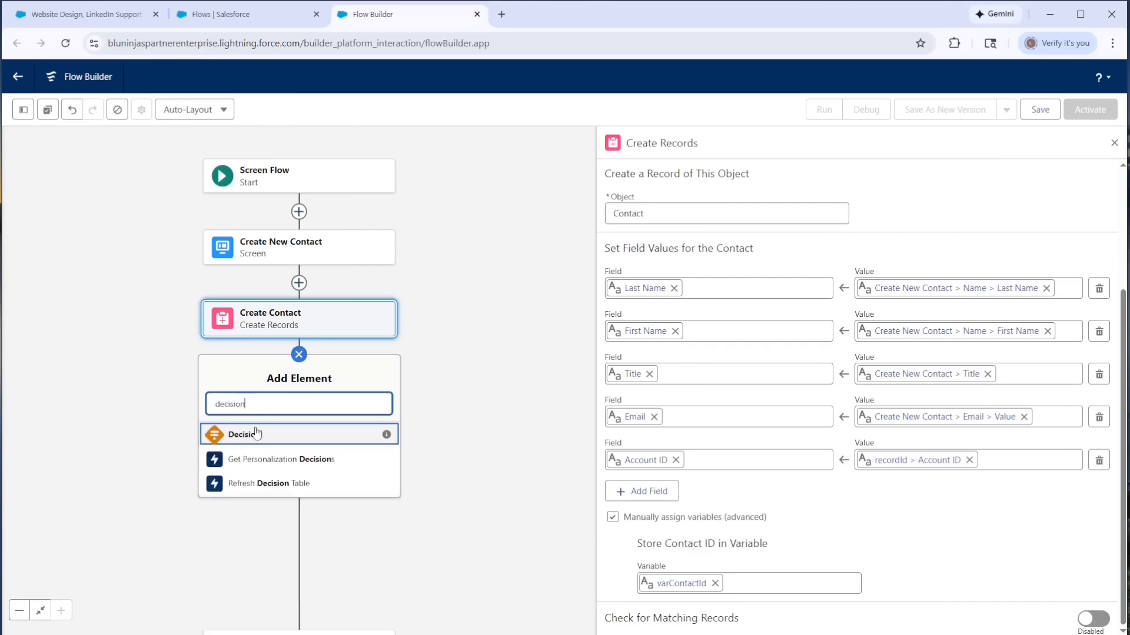
left_click(247, 433)
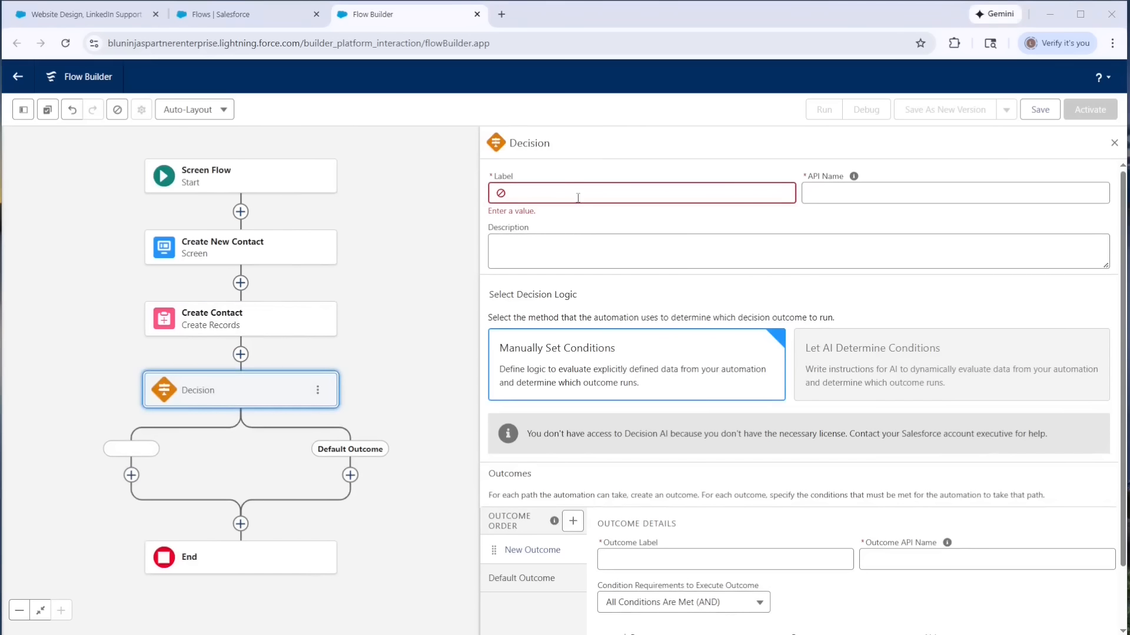
left_click(577, 198)
type("Add Contact to Opportunity?")
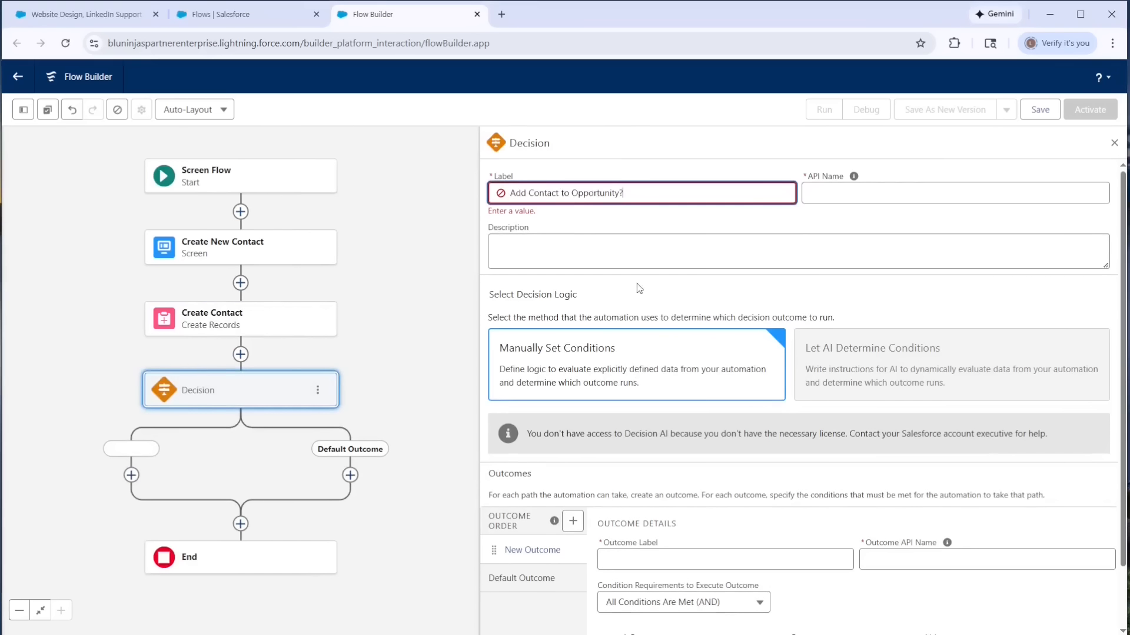
left_click(638, 288)
- Label the decision's first outcome Yes and set its API name to Yes_Add_Contact_to_Opportunity
left_click(647, 550)
type("Yes")
scroll(806, 381, "down", 2)
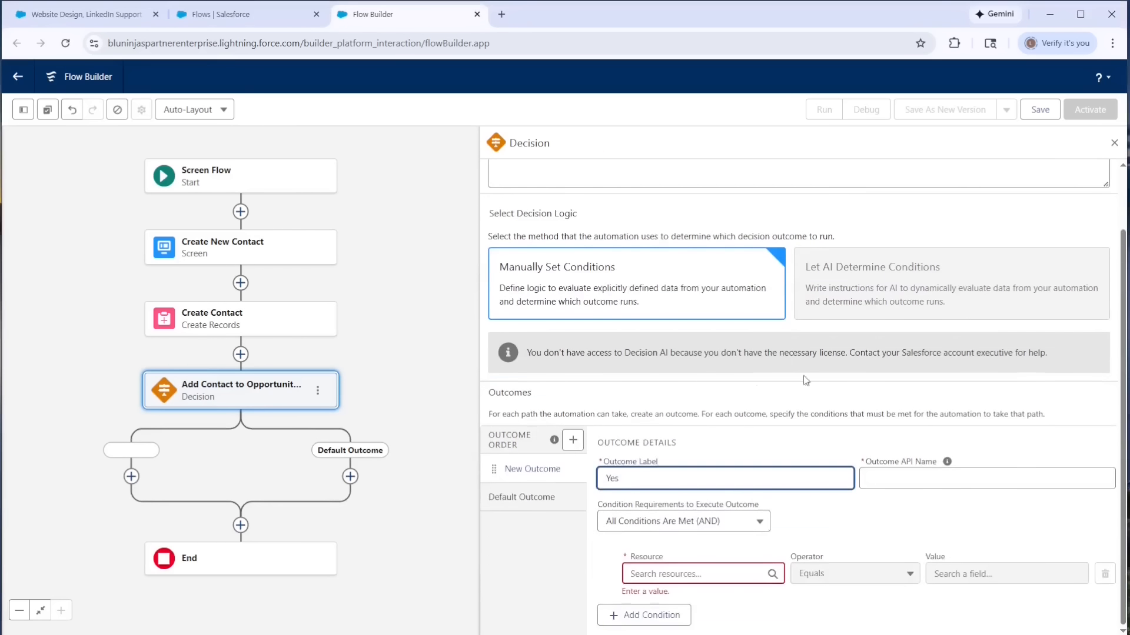
key("Tab")
scroll(871, 306, "up", 1)
left_click_drag(936, 190, 791, 189)
key("ctrl+c")
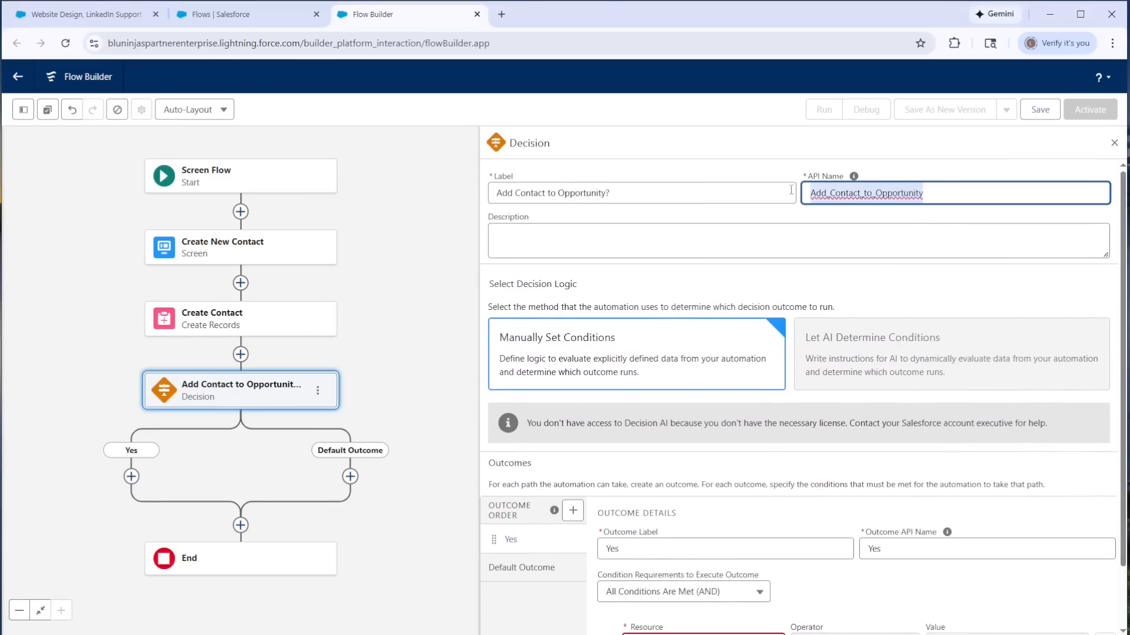
left_click(917, 544)
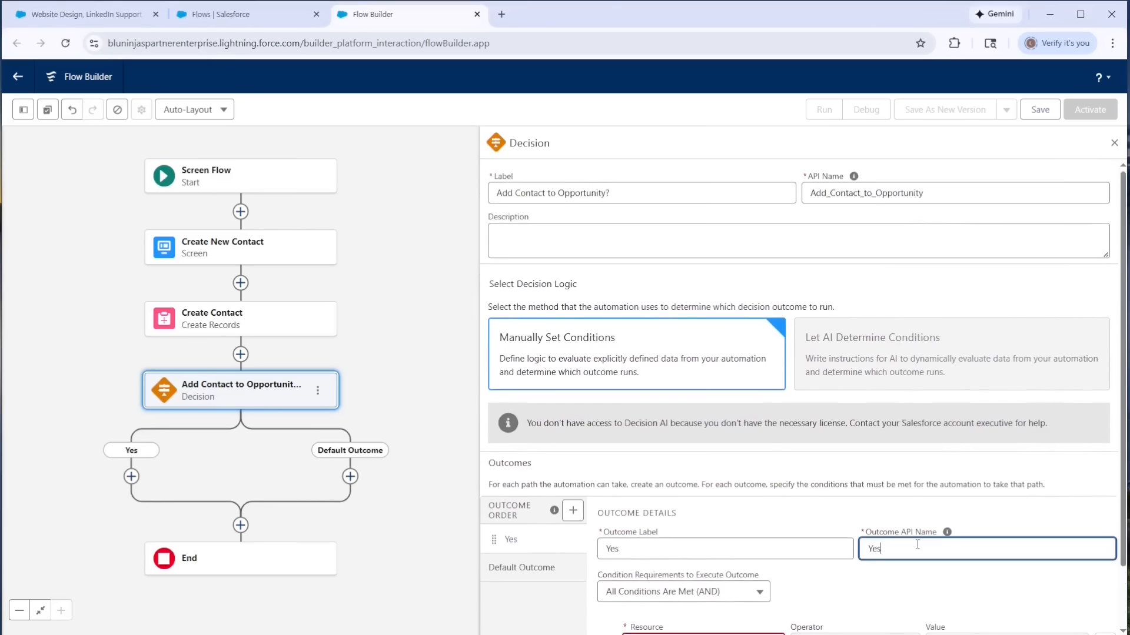
type("_")
key("ctrl+v")
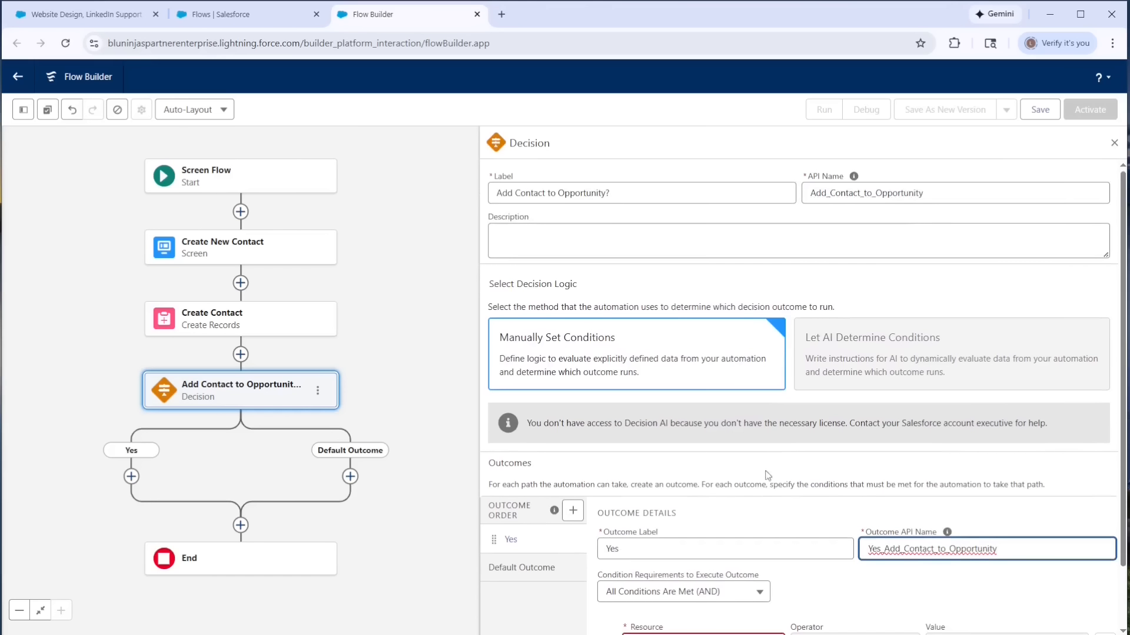
- Set the Yes outcome's condition to the Create New Contact screen's Add New Contact to Opportunity component Equals True
scroll(768, 476, "down", 1)
left_click(701, 573)
left_click(706, 353)
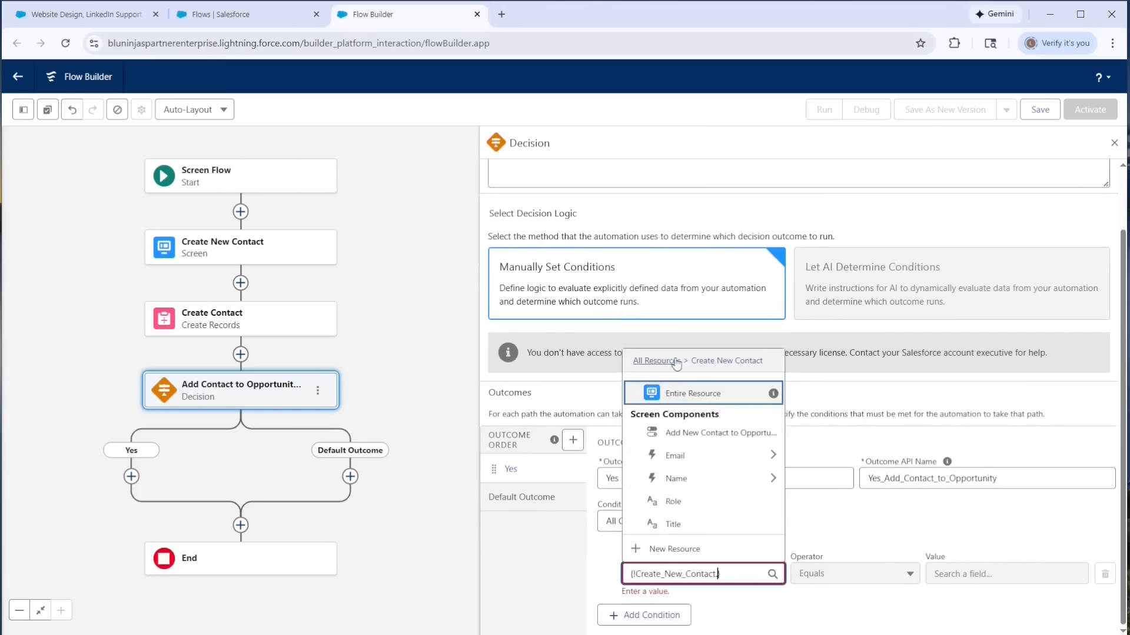
left_click(675, 440)
left_click(941, 582)
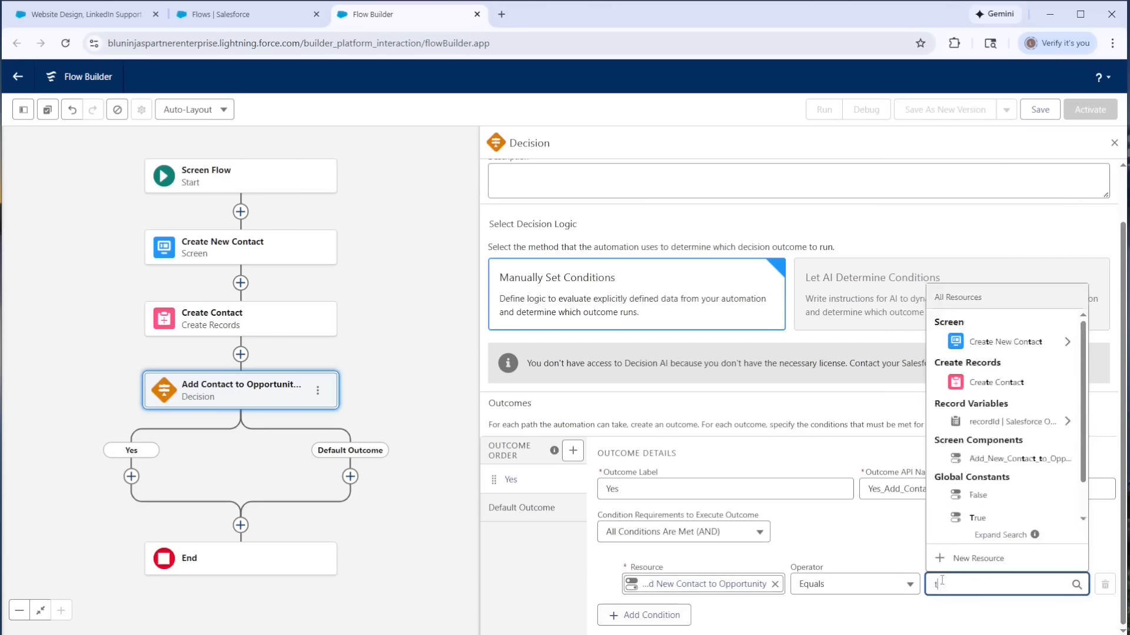
type("tr")
left_click(965, 514)
- Rename the decision's default outcome to No and return to the Yes outcome's details
left_click(521, 507)
left_click_drag(714, 546, 531, 545)
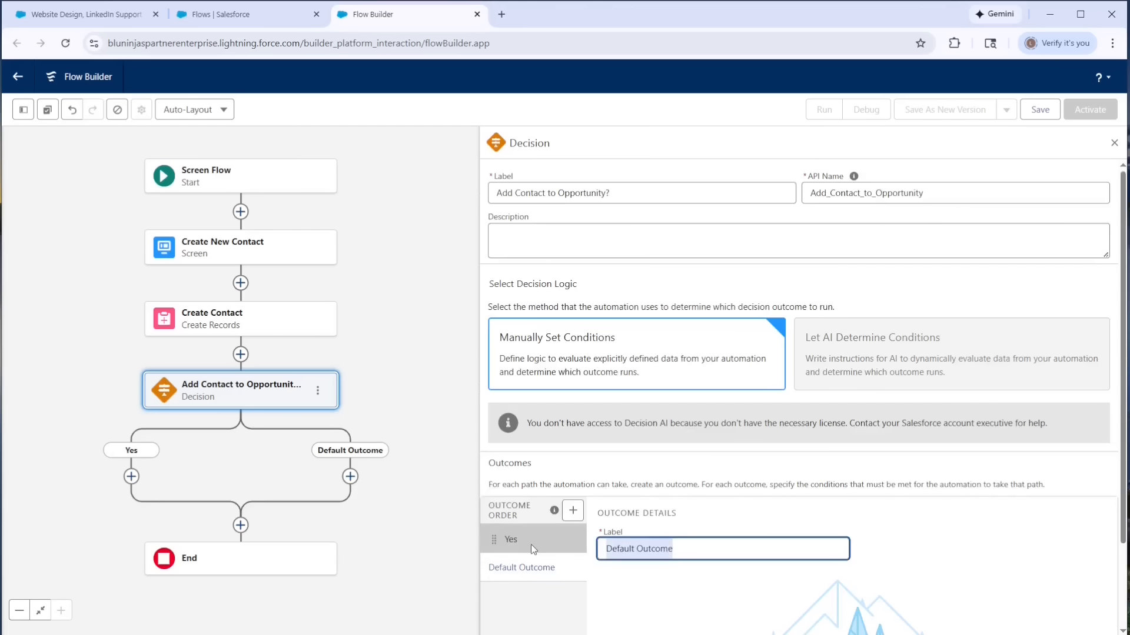
type("No")
left_click(527, 541)
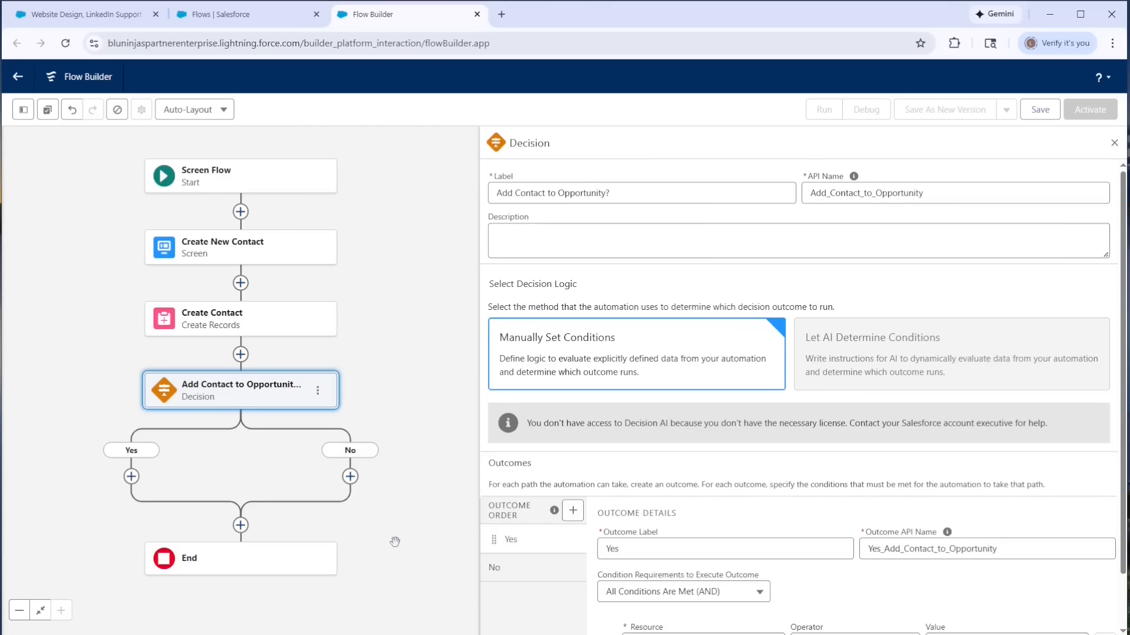
- Add a Create Records element on the Yes path, labeled Create Opportunity Contact Role with API name Create_Opportunity_Contact_Role
left_click(131, 477)
type("create")
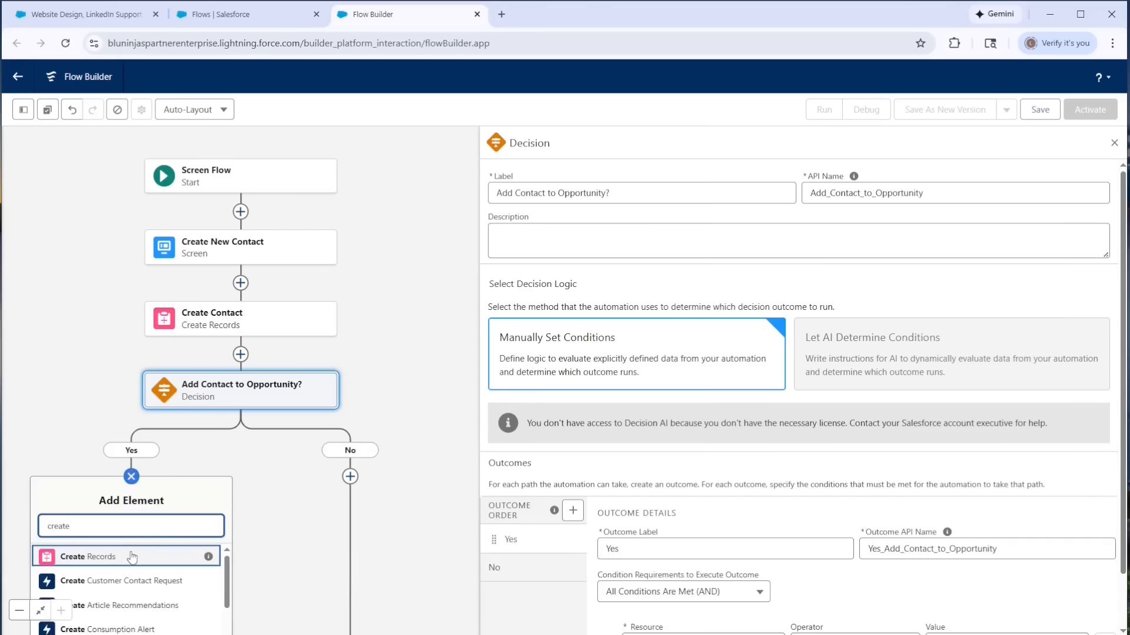
left_click(132, 557)
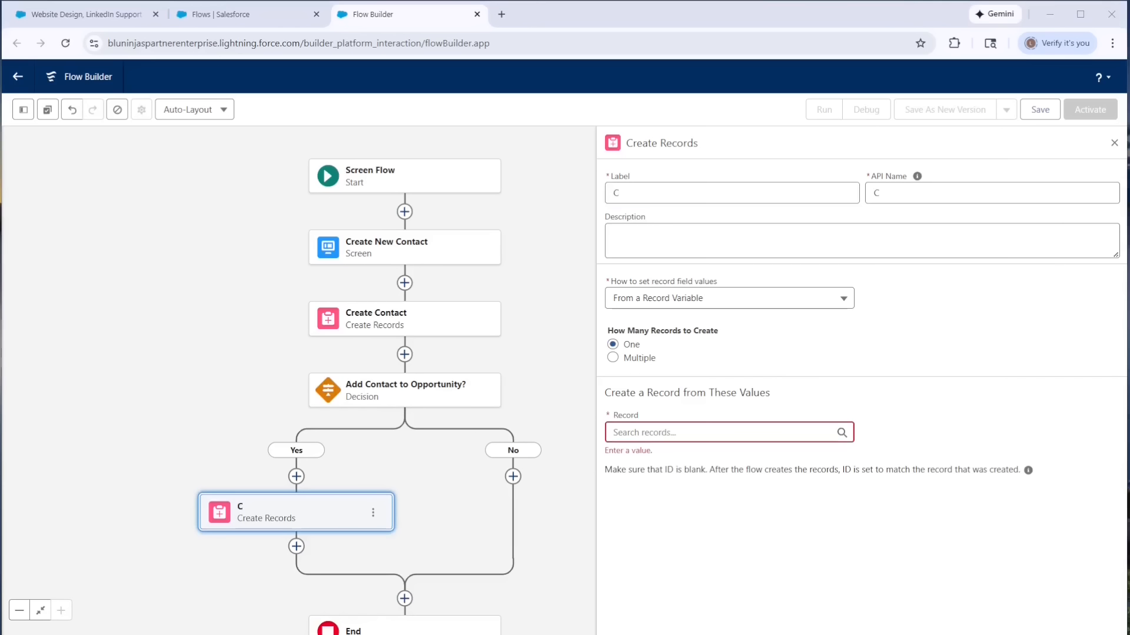
double_click(616, 193)
type("Create Opportunity Contact Role")
key("Tab")
key("Tab")
key("BackSpace")
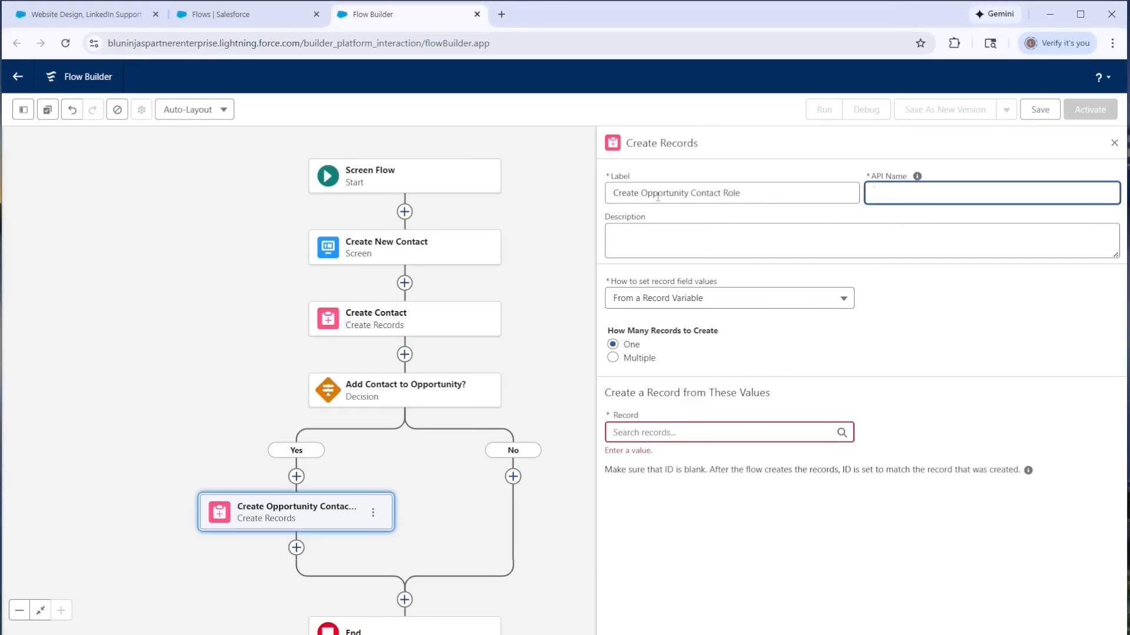
key("shift+Tab")
key("shift+Tab")
key("Tab")
- Set the element's record field values to be entered Manually and choose Opportunity Contact Role as the object
left_click(693, 302)
left_click(678, 332)
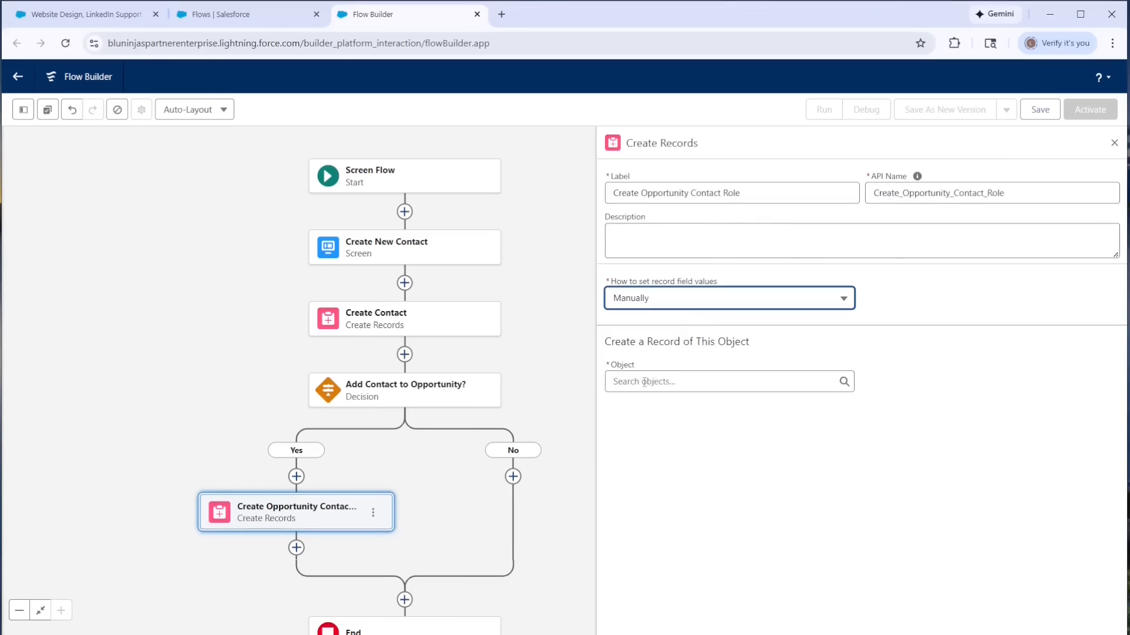
left_click(645, 382)
type("oppo")
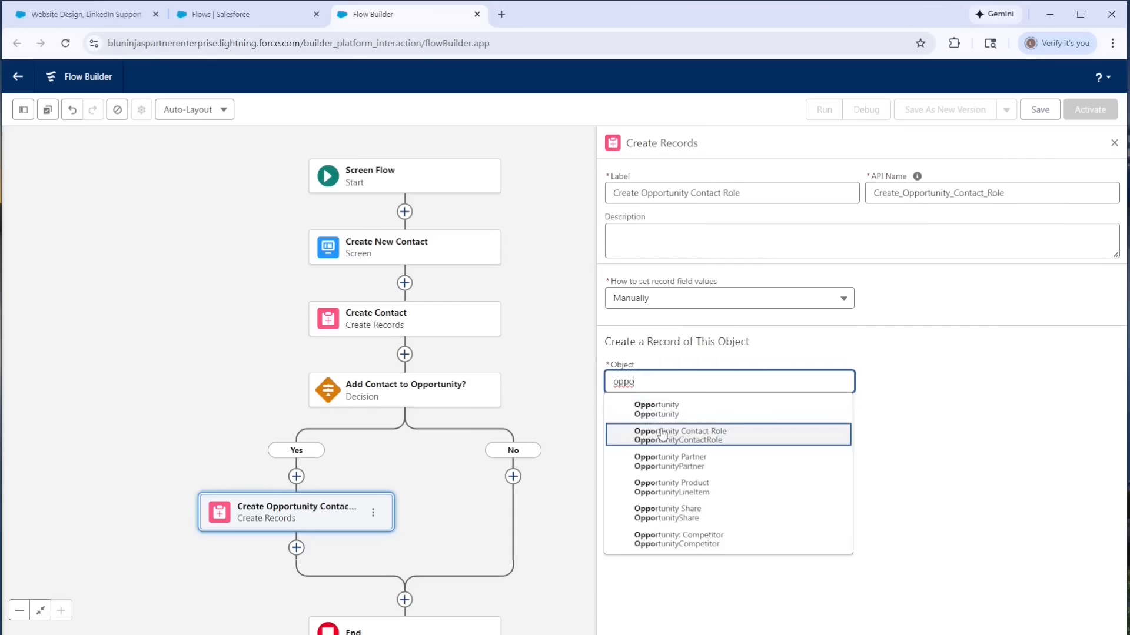
left_click(641, 433)
- Add Contact ID, Opportunity ID and Role as the fields to set on the Opportunity Contact Role
left_click(635, 453)
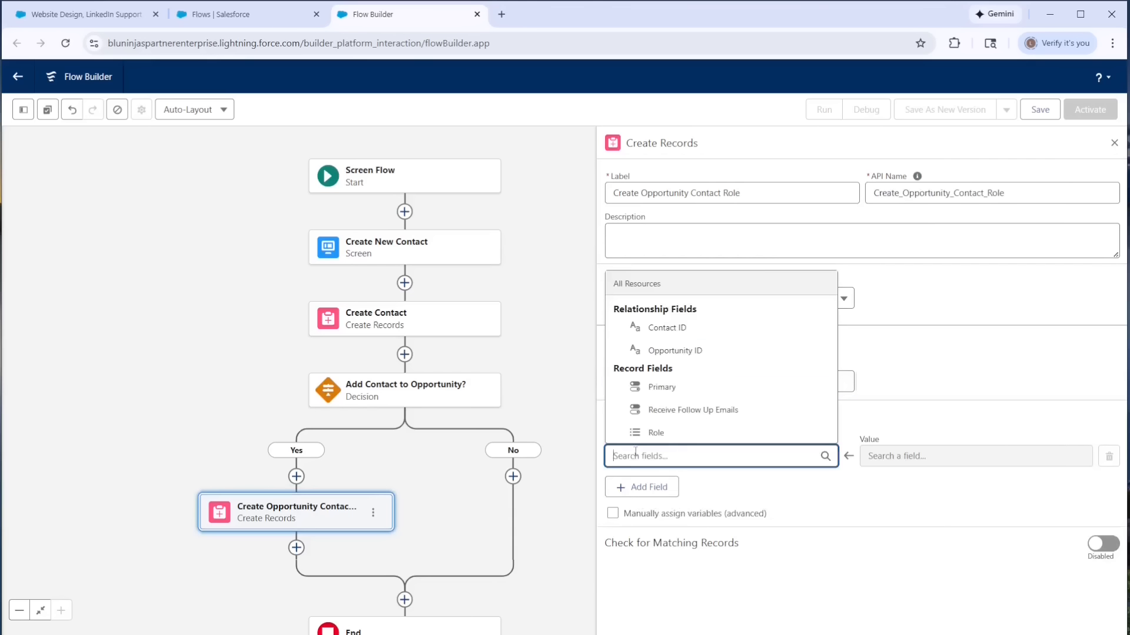
left_click(659, 327)
left_click(649, 487)
left_click(664, 393)
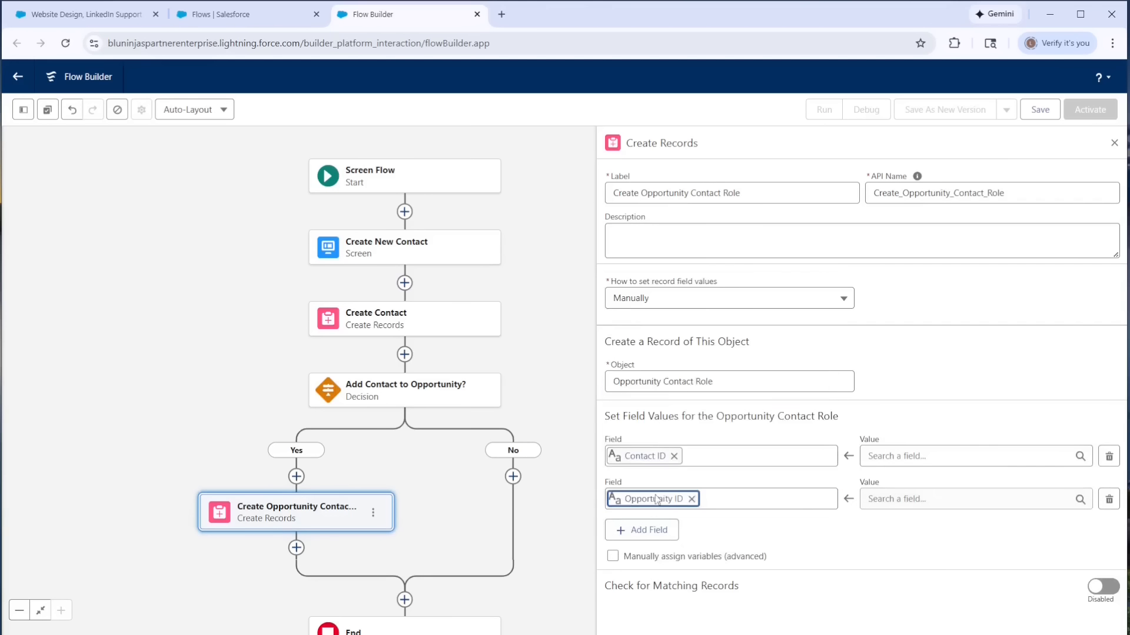
left_click(647, 530)
left_click(673, 520)
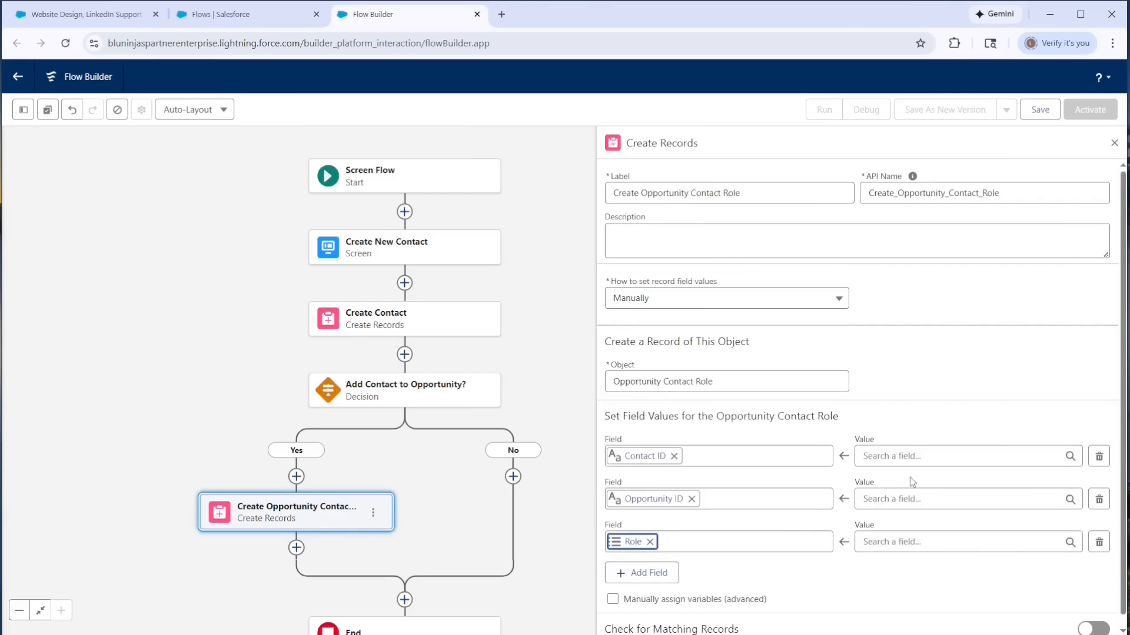
- Set the Contact ID field's value to the varContactId variable
left_click(903, 456)
type("var")
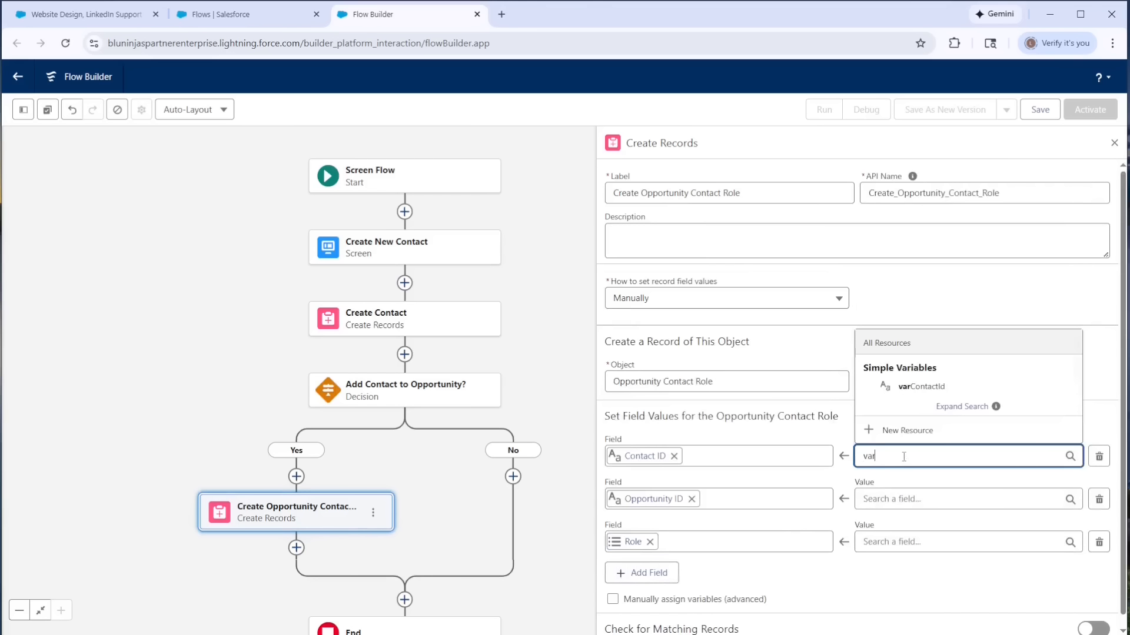
left_click(900, 387)
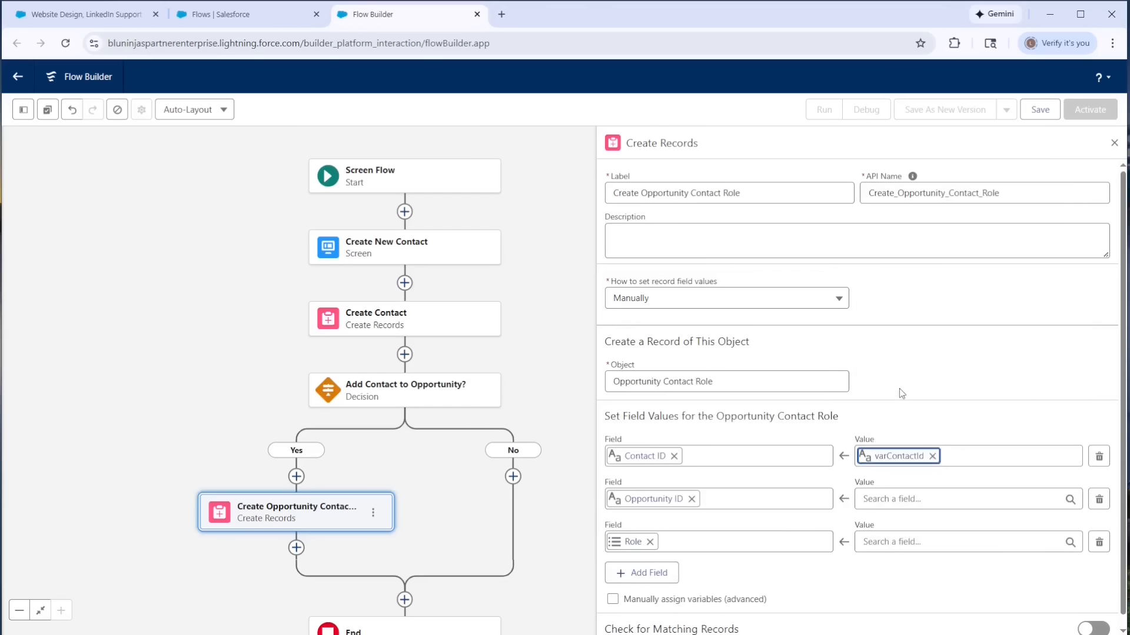
- Set the Opportunity ID field's value to the Opportunity ID of the recordId record variable
left_click(889, 499)
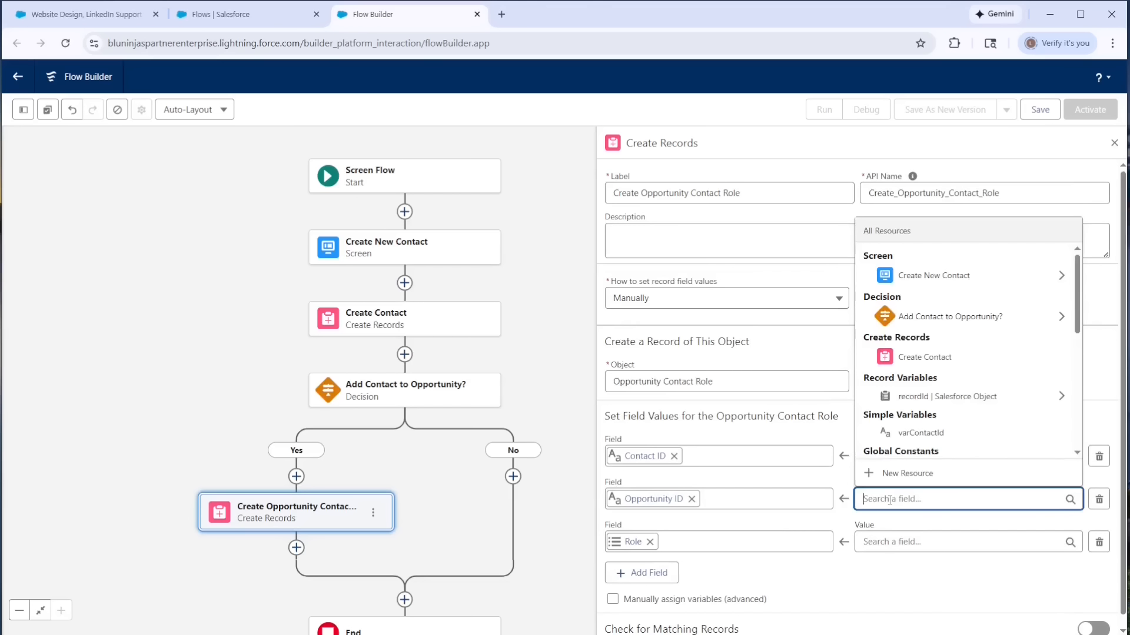
type("rec")
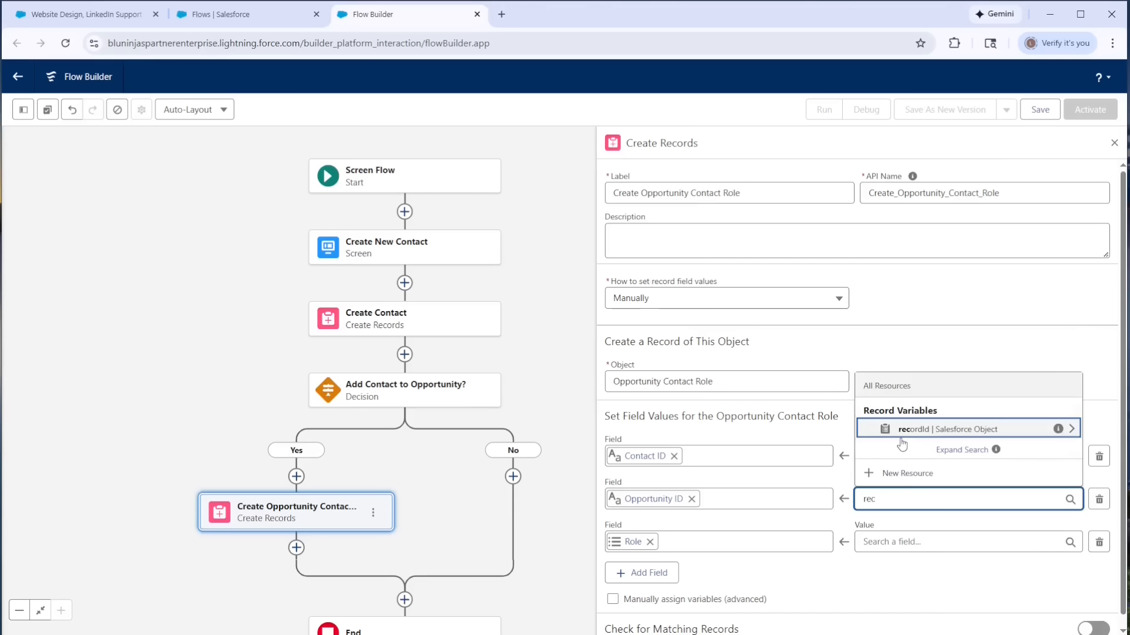
left_click(901, 439)
type("id")
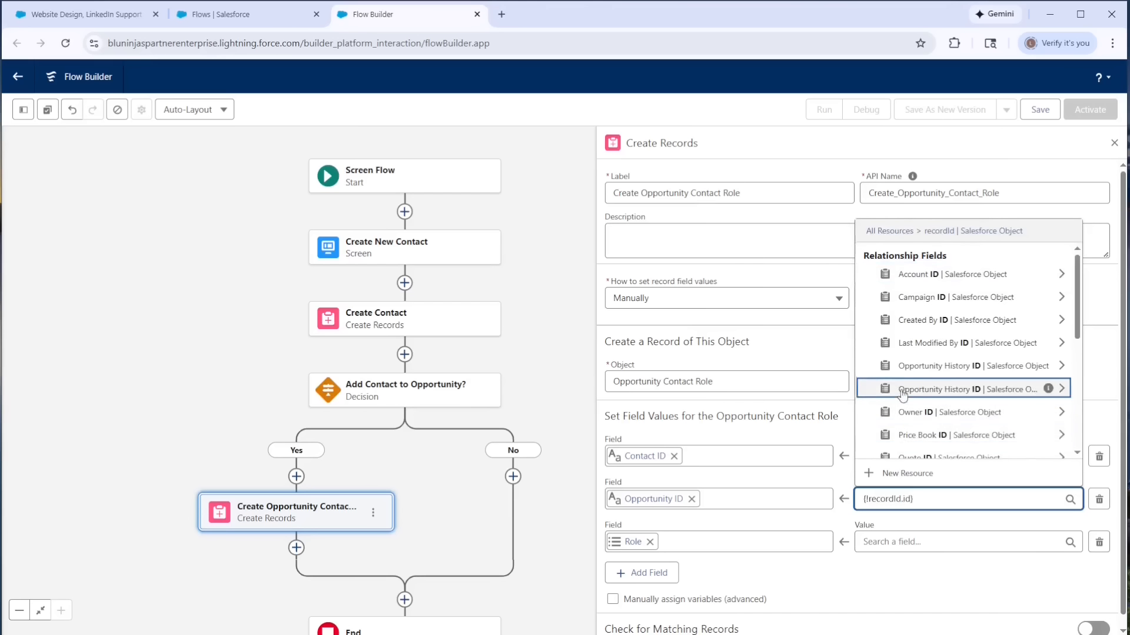
scroll(903, 396, "down", 3)
scroll(903, 395, "down", 2)
left_click(906, 446)
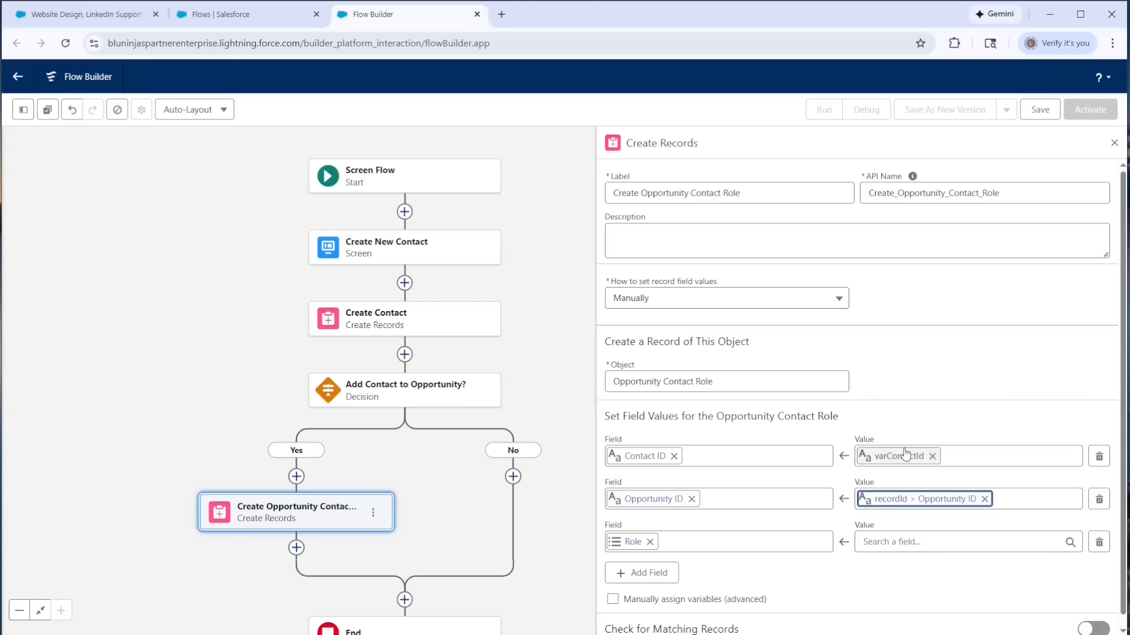
left_click(906, 499)
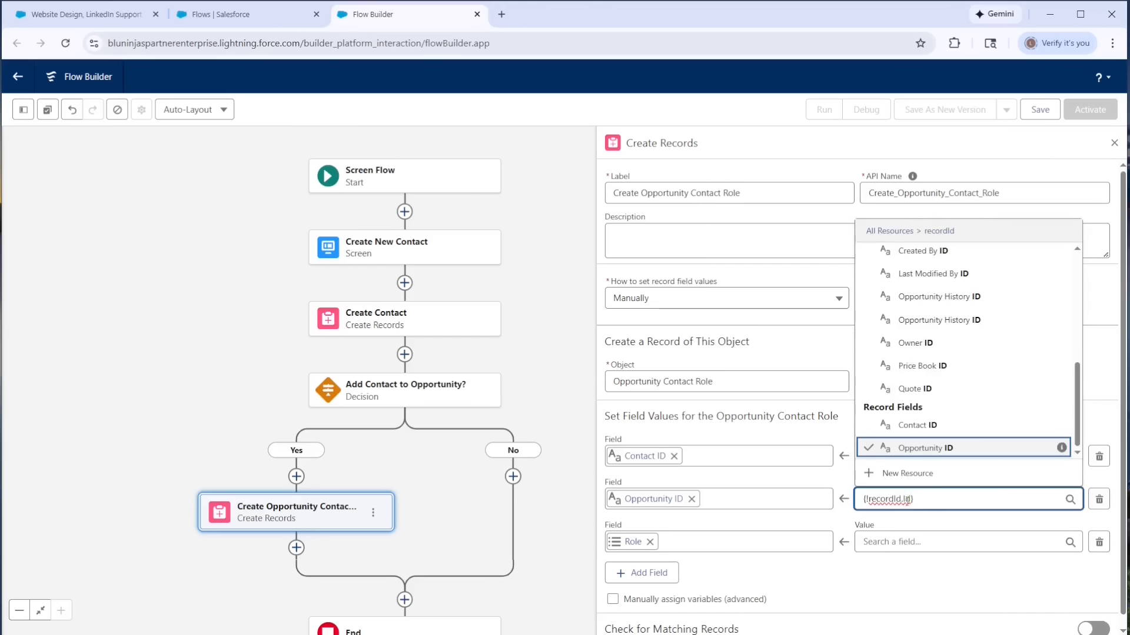
- Set the Role field's value to the Role component of the Create New Contact screen
left_click(891, 542)
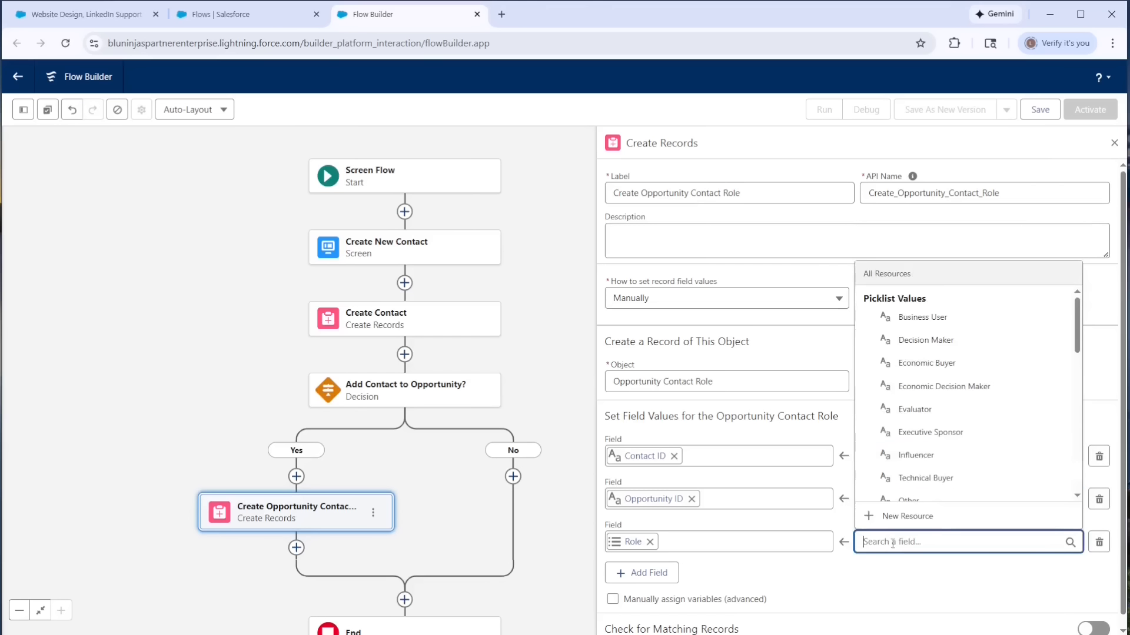
scroll(931, 447, "down", 2)
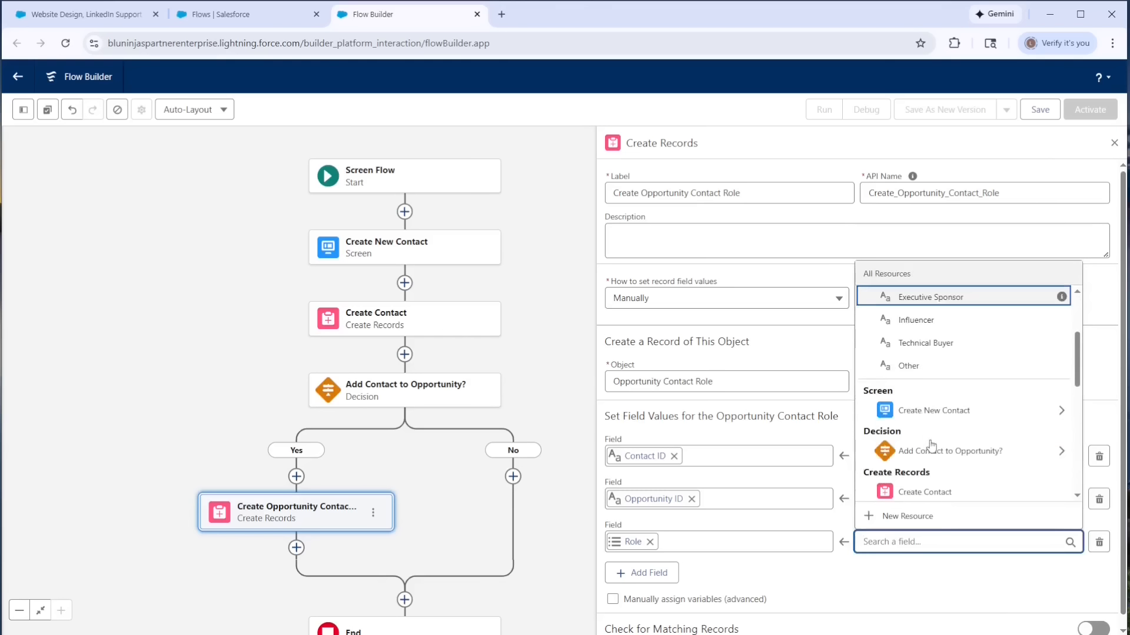
left_click(918, 411)
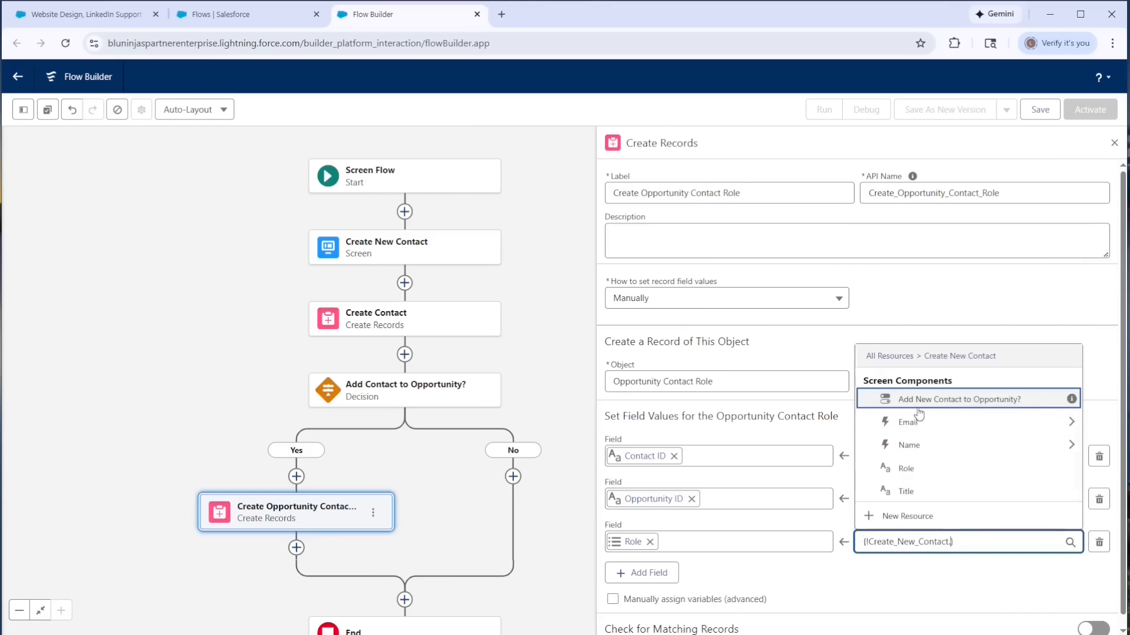
left_click(906, 471)
left_click(858, 582)
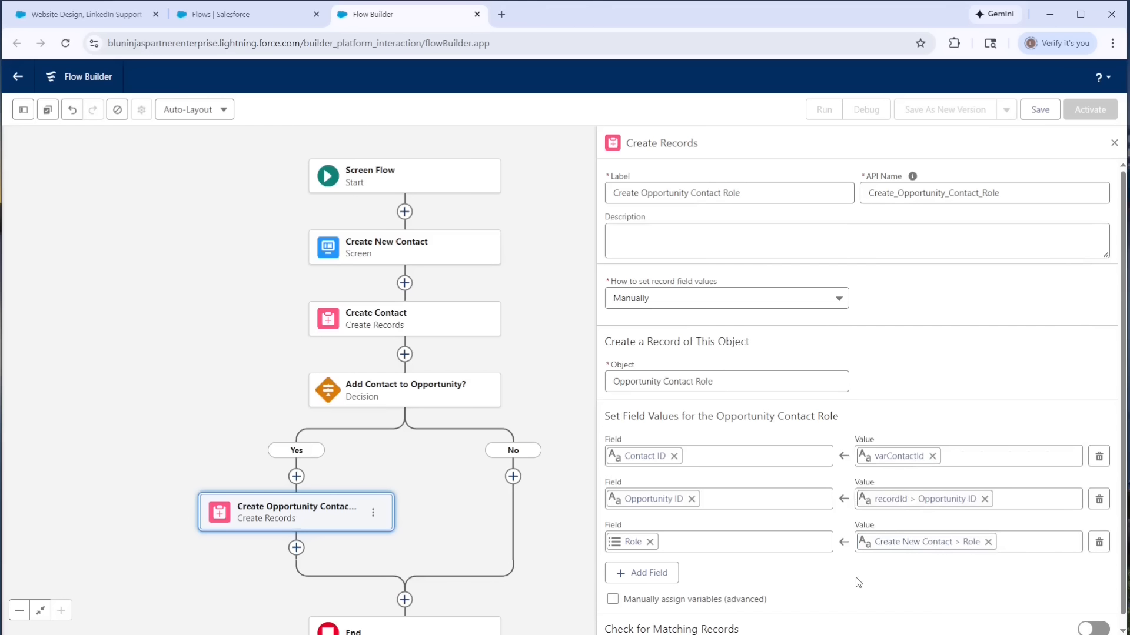
- Add a Screen element where the Yes and No paths merge, labeled Success Screen with API name Success_Screen
left_click_drag(569, 541, 526, 407)
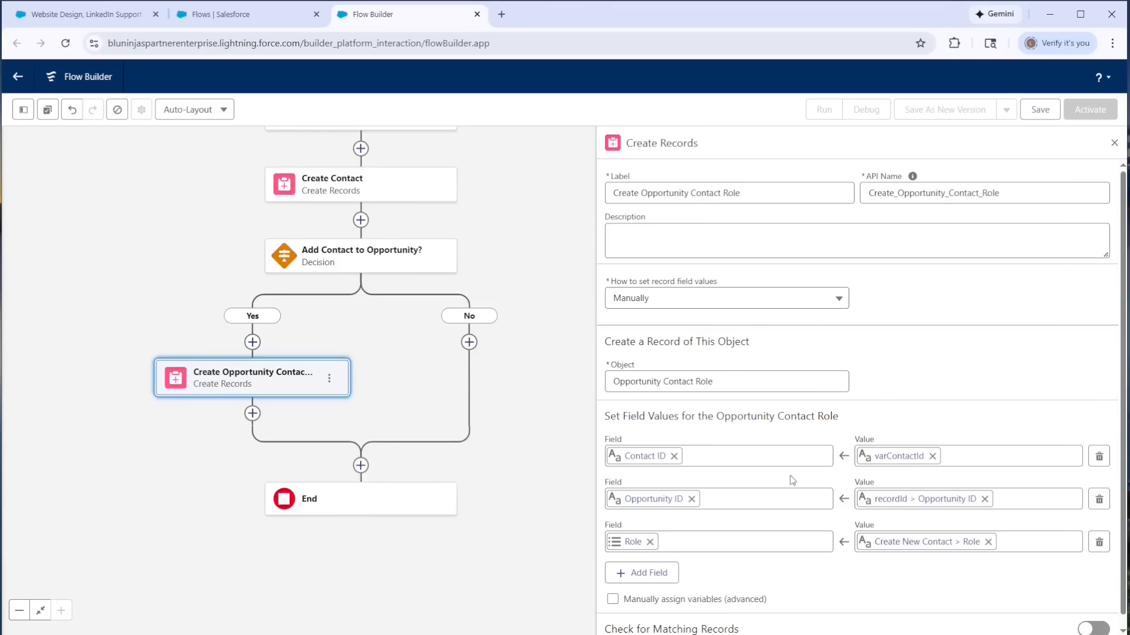
left_click(361, 466)
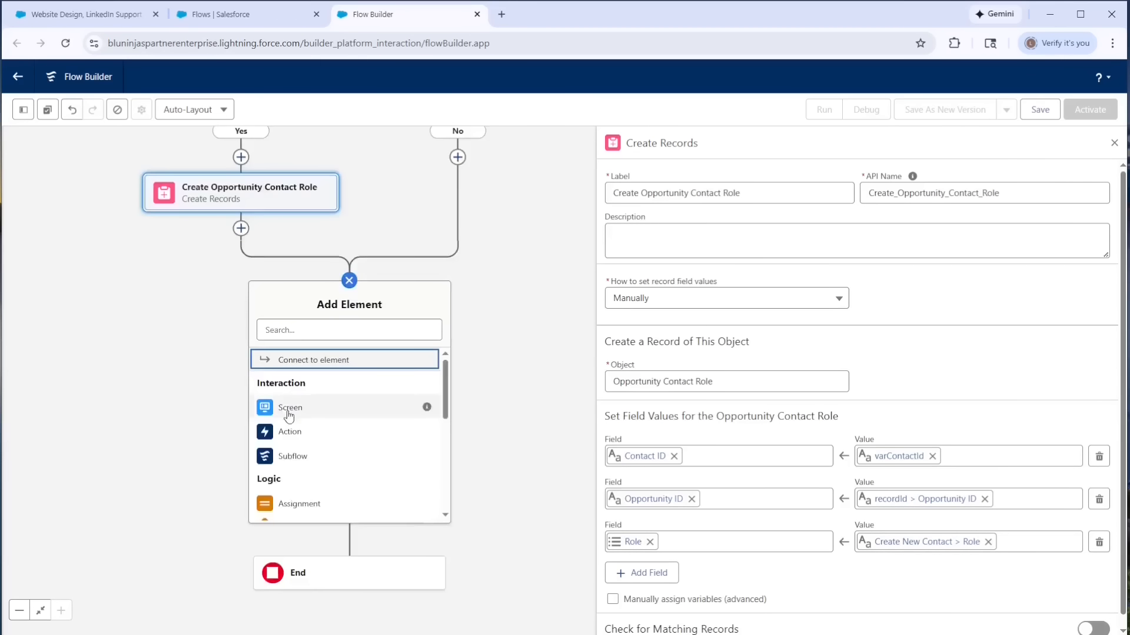
left_click(291, 406)
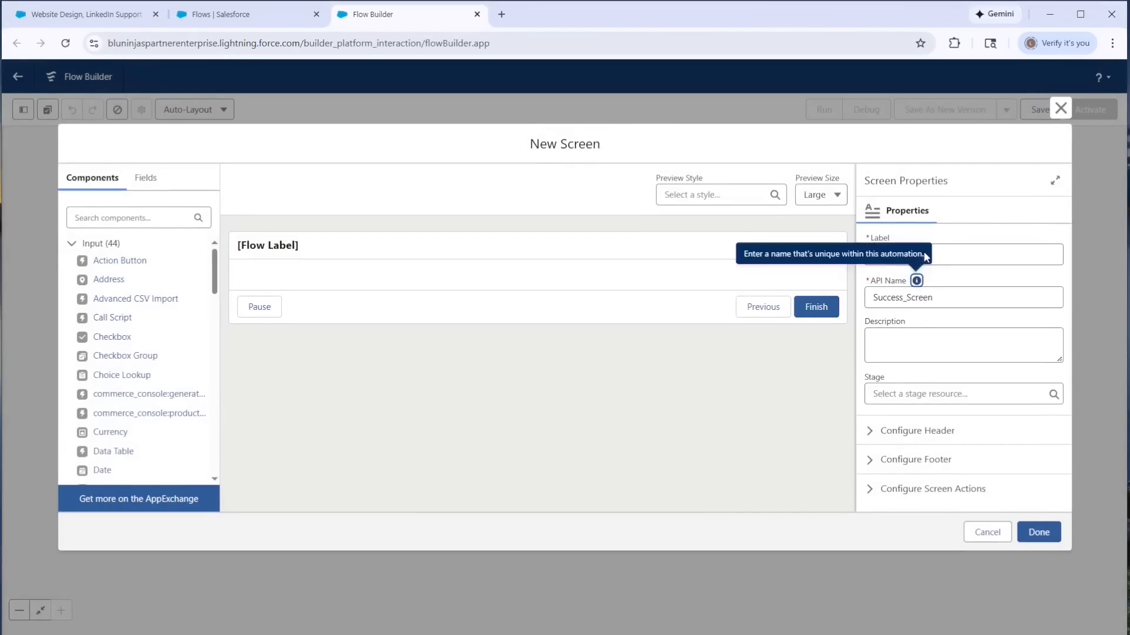
- Hide the success screen's header and its Previous and Pause buttons
left_click(918, 438)
left_click(870, 397)
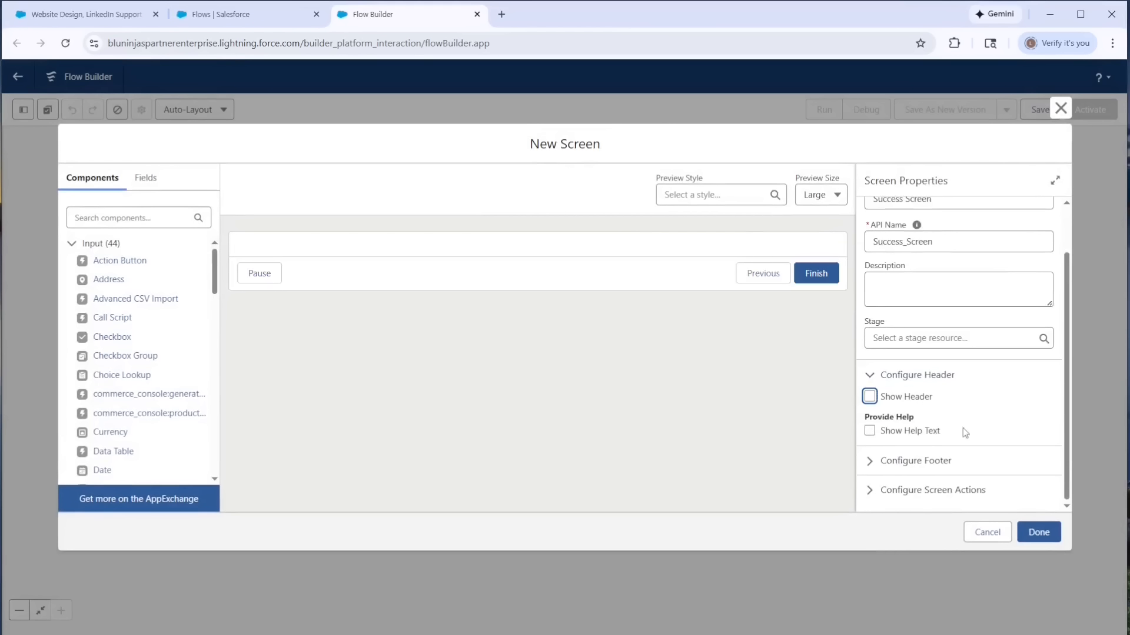
left_click(918, 461)
scroll(927, 407, "down", 5)
left_click(870, 356)
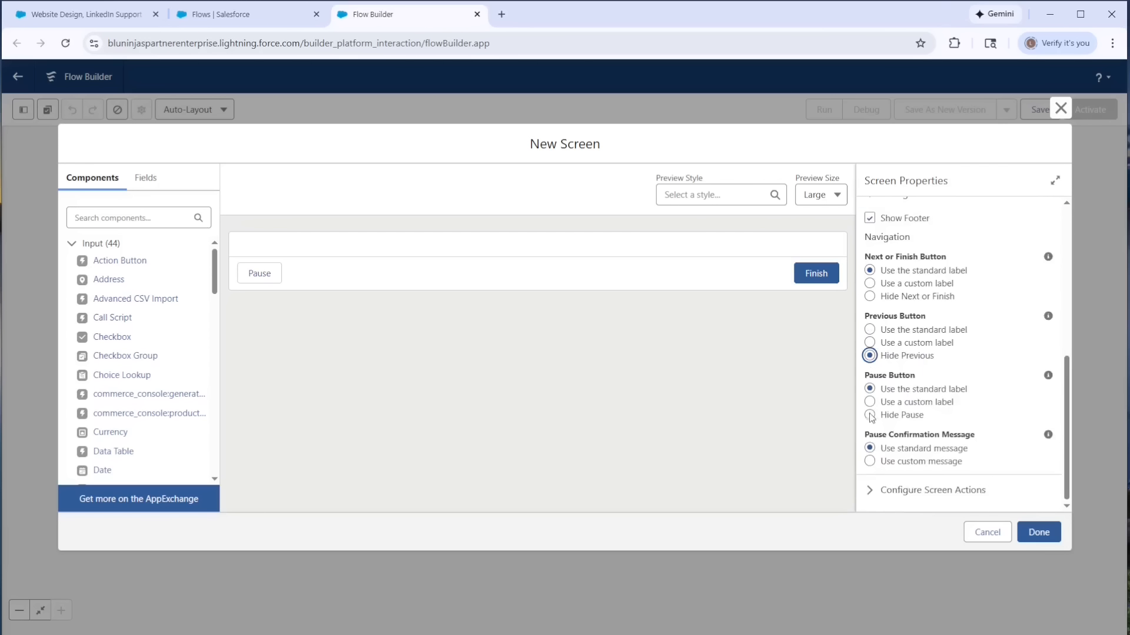
left_click(870, 414)
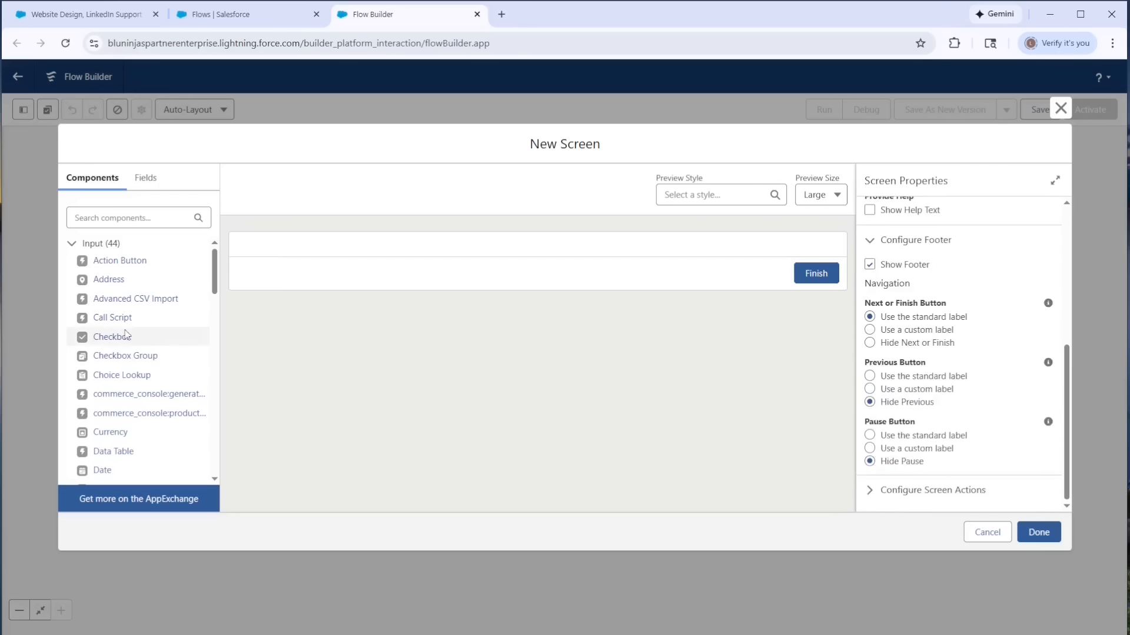
- Add a Display Text component named DTSuccessCreateContact reading "Success! The Contact for {!Name.firstName} {!Name.lastName} was created successfully."
scroll(126, 334, "down", 6)
scroll(126, 333, "down", 5)
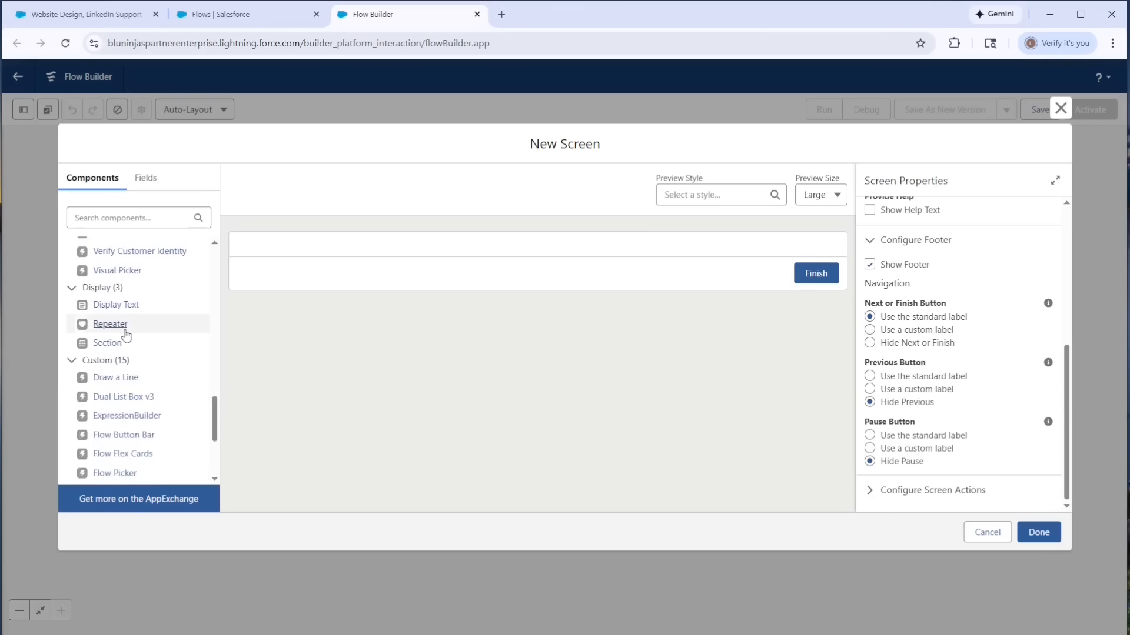
left_click_drag(120, 307, 326, 253)
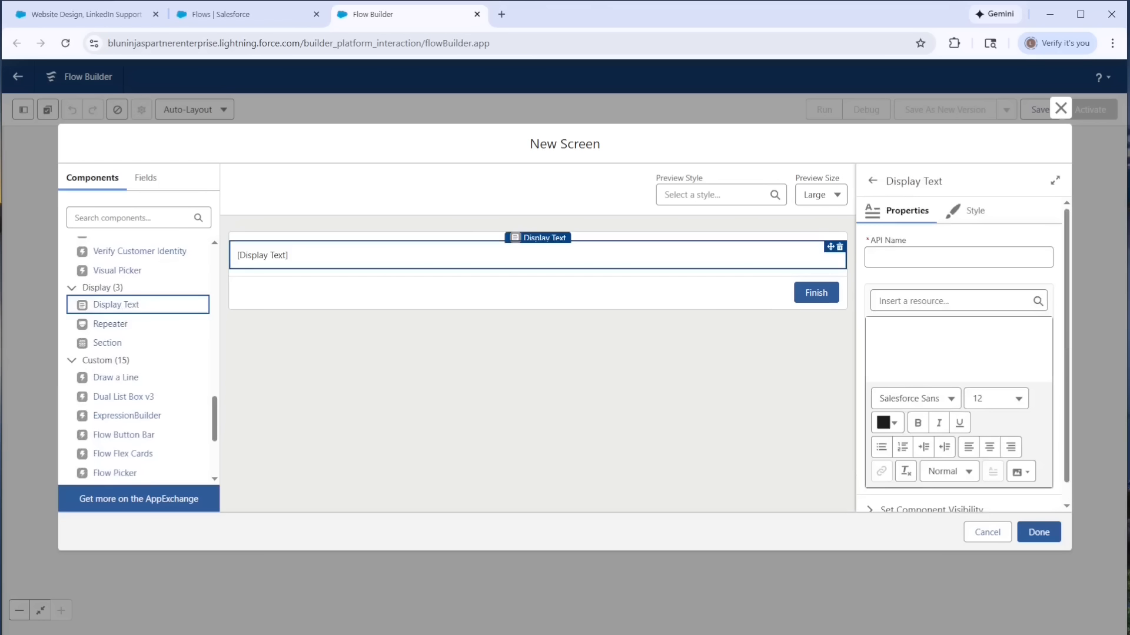
type("Success!  The Contact for {!Name.firstName} {!Name.lastName} was created successfully.")
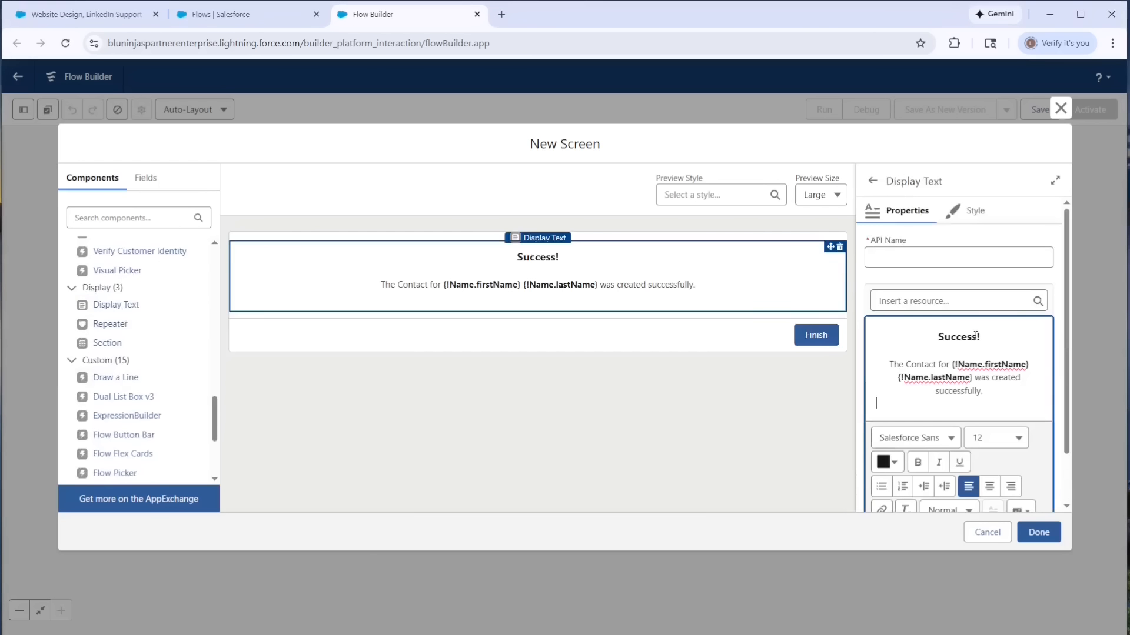
left_click(937, 264)
type("DTSuccessCreateContact")
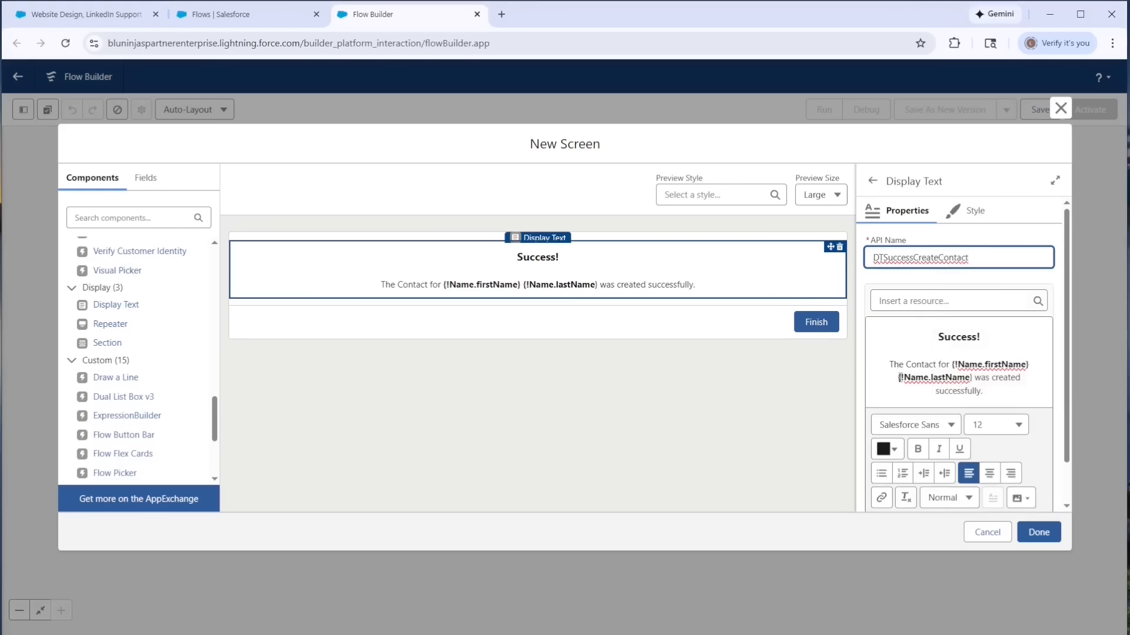
left_click(1001, 390)
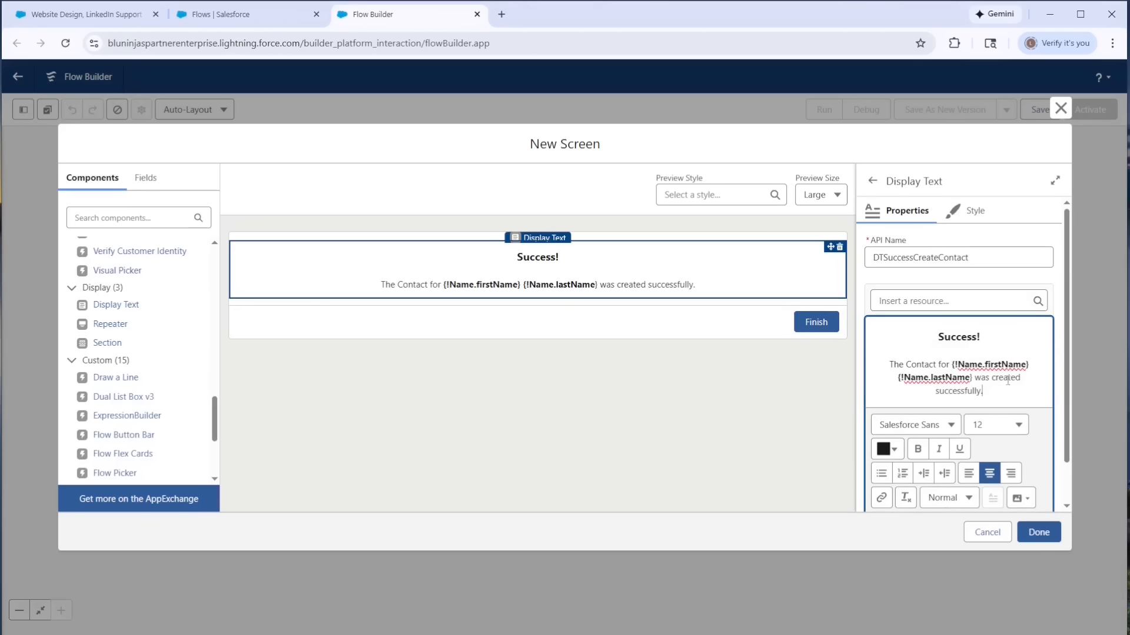
left_click(948, 302)
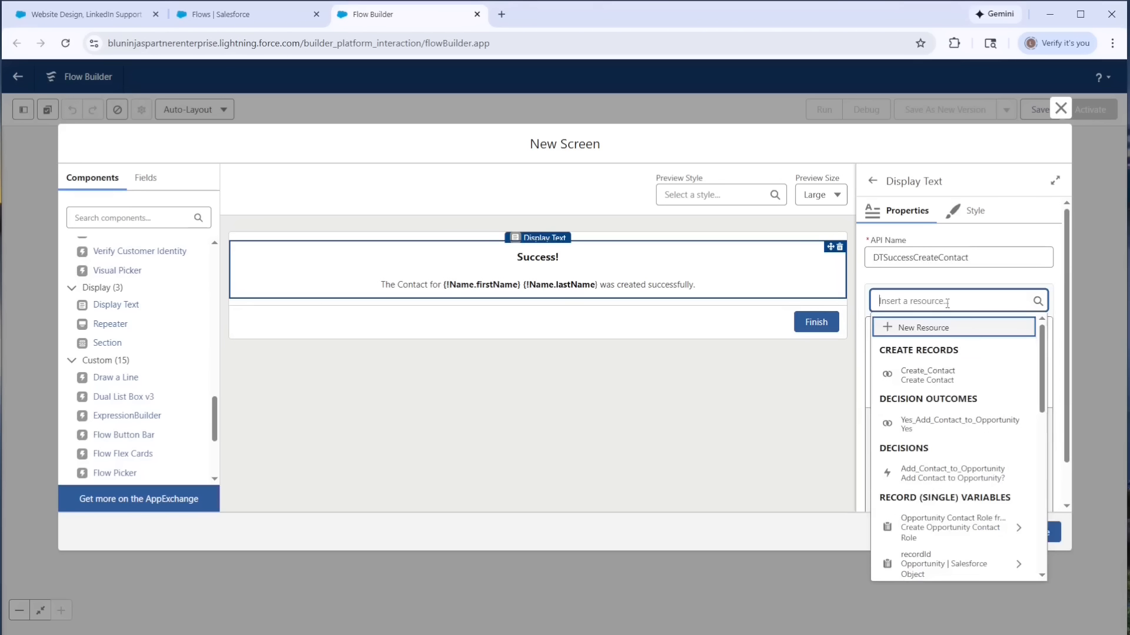
scroll(937, 357, "down", 5)
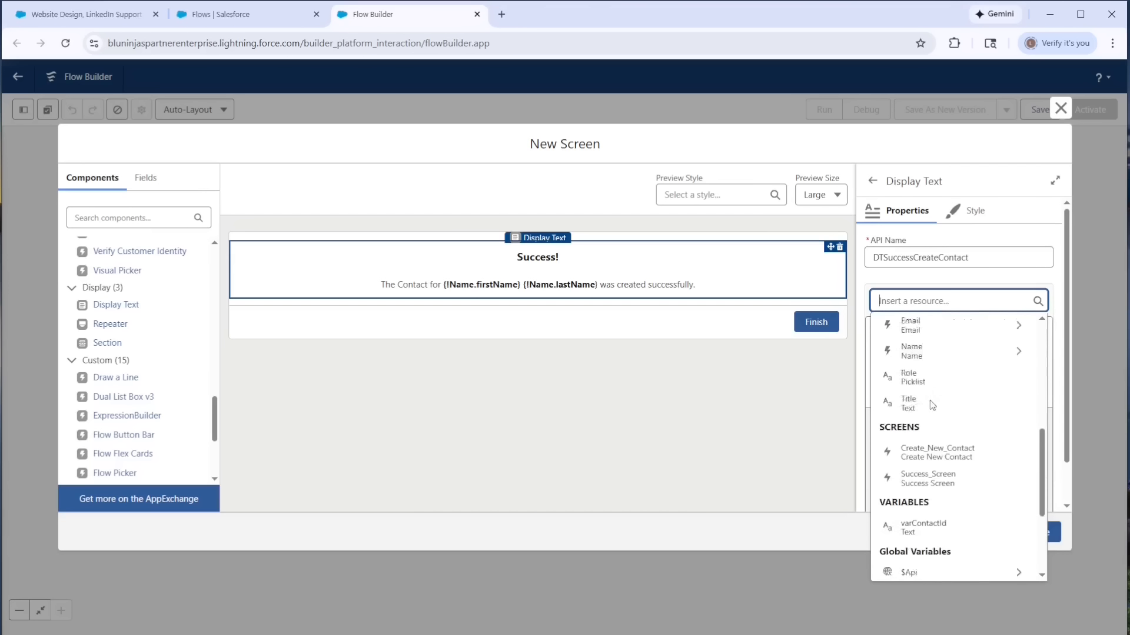
scroll(929, 400, "up", 2)
left_click(918, 468)
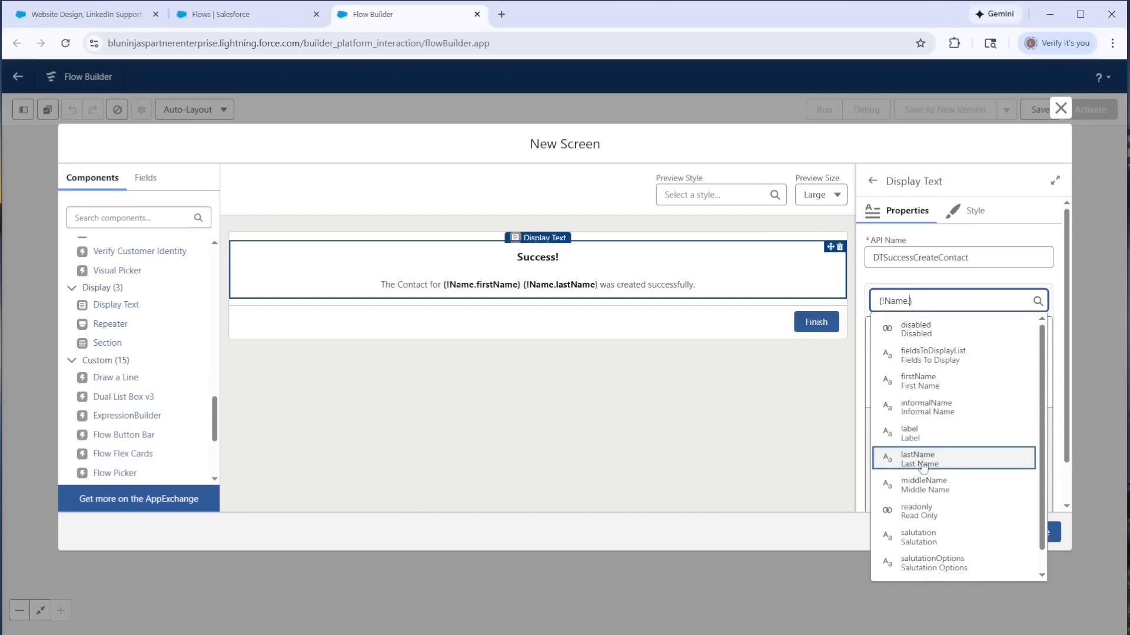
left_click(920, 381)
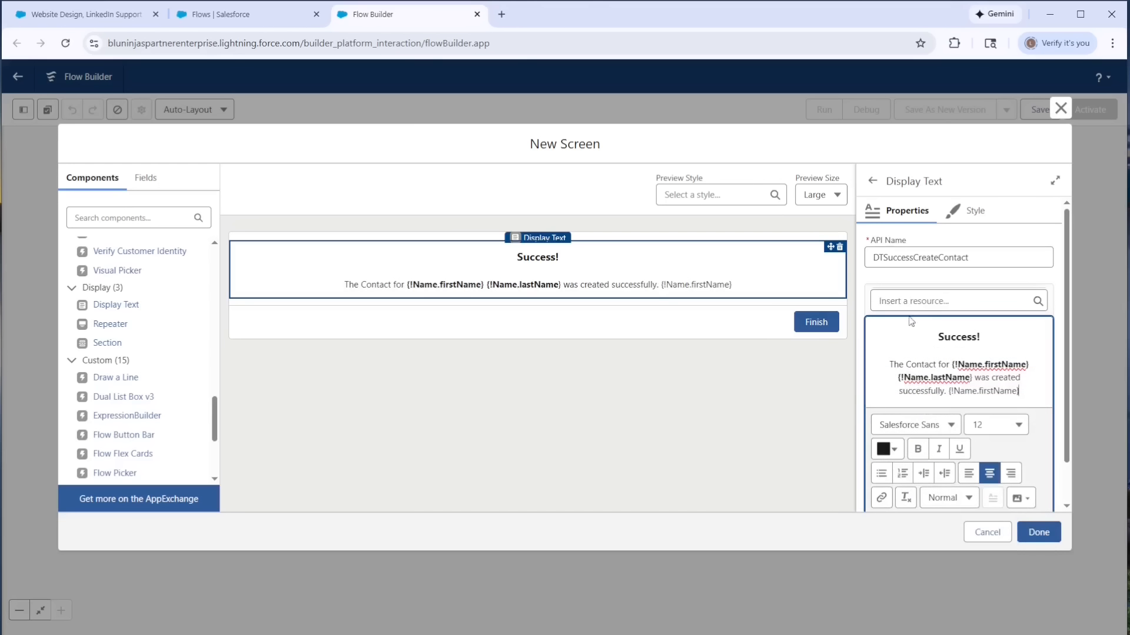
left_click_drag(1025, 387, 948, 389)
key("BackSpace")
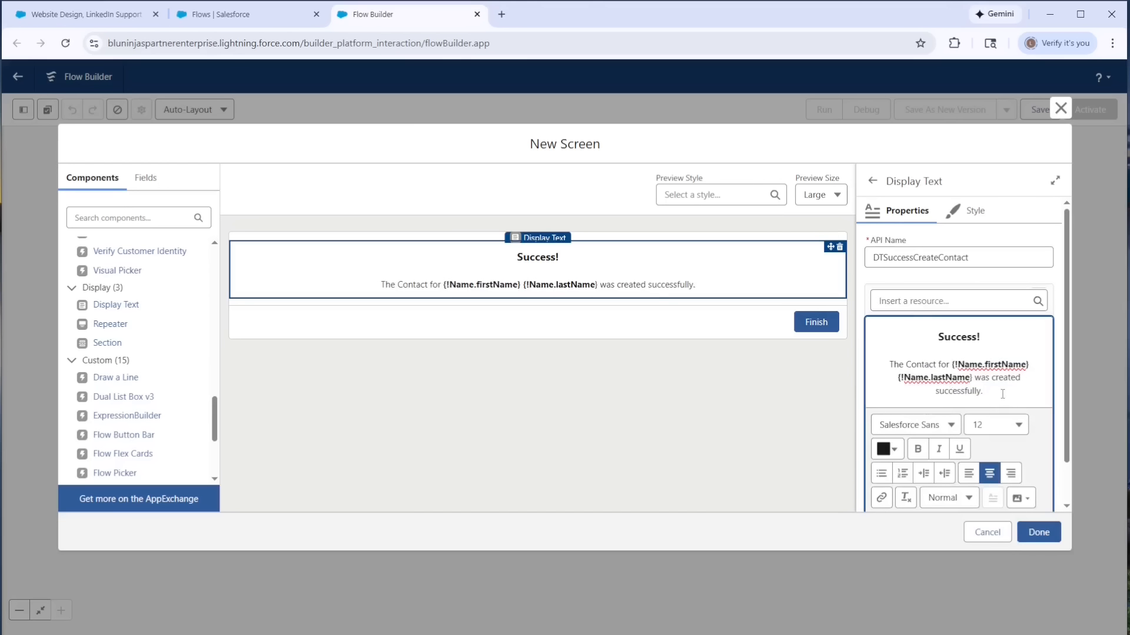
- Display the DTSuccessCreateContact text only when all conditions are met, with Add_New_Contact_to_Opportunity Equals {!$GlobalConstant.False}
scroll(1002, 394, "down", 1)
left_click(953, 493)
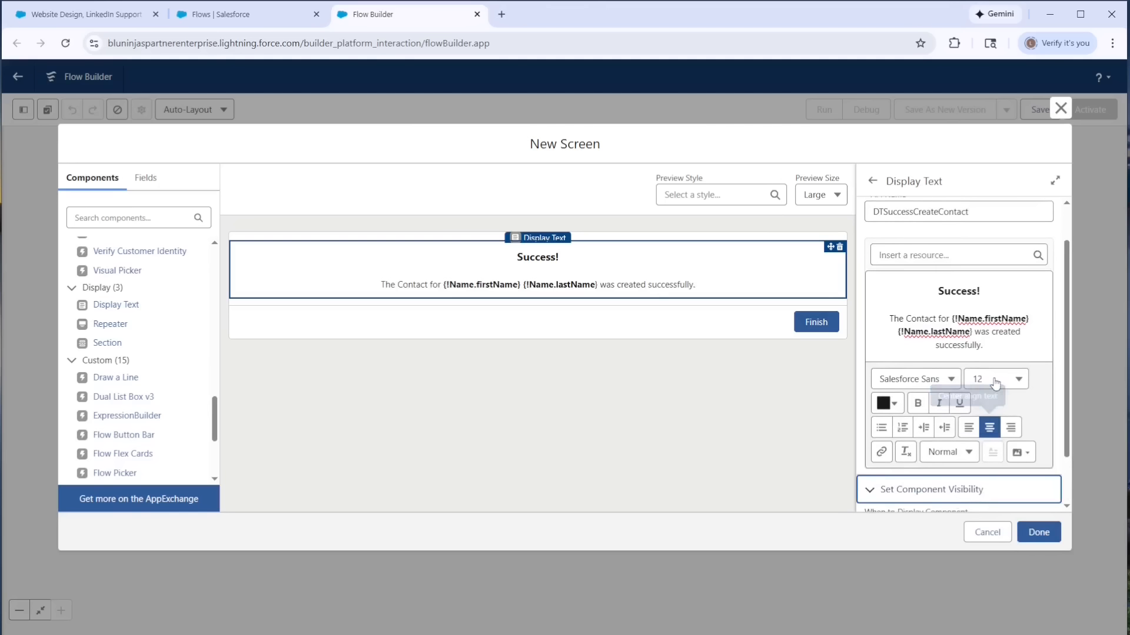
scroll(994, 383, "down", 1)
left_click(956, 474)
left_click(938, 517)
left_click(923, 506)
left_click(755, 463)
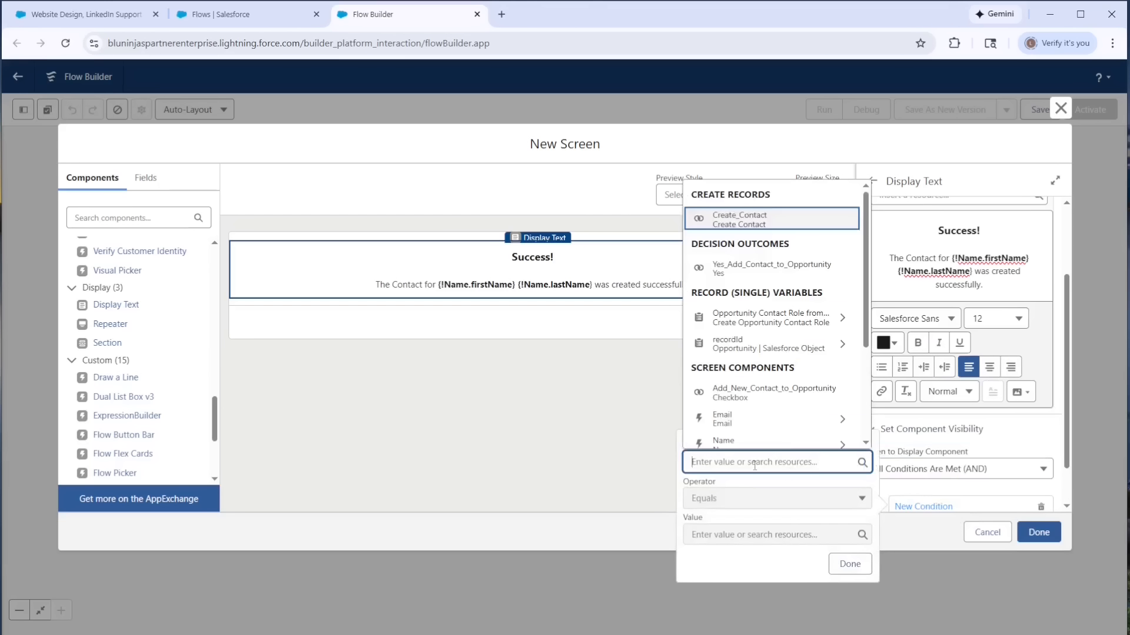
left_click(780, 400)
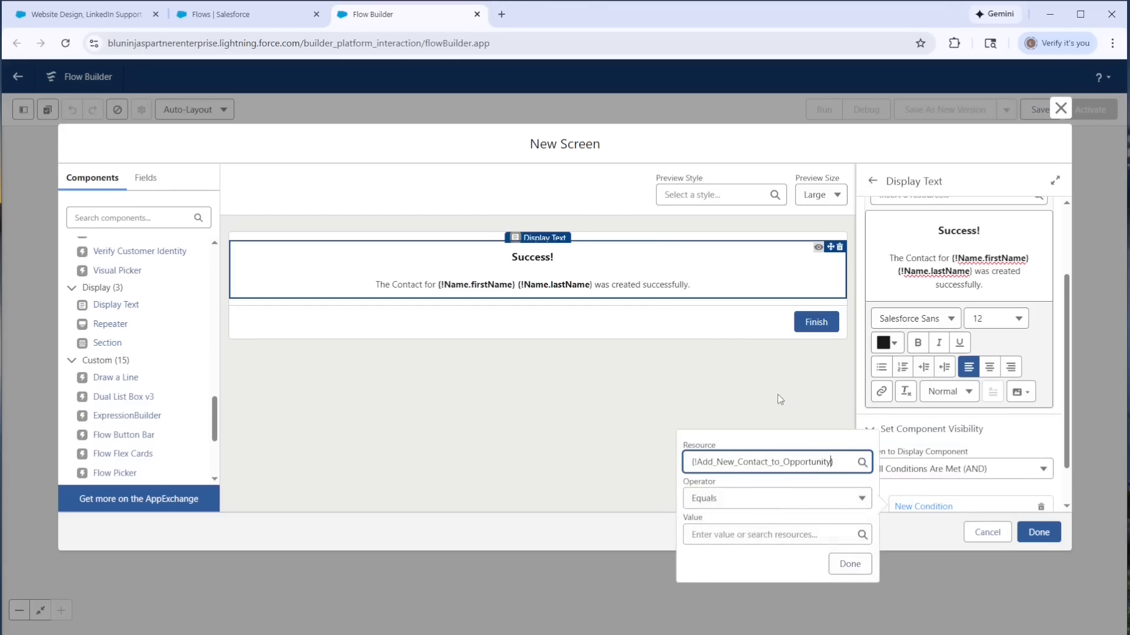
left_click(761, 535)
type("false")
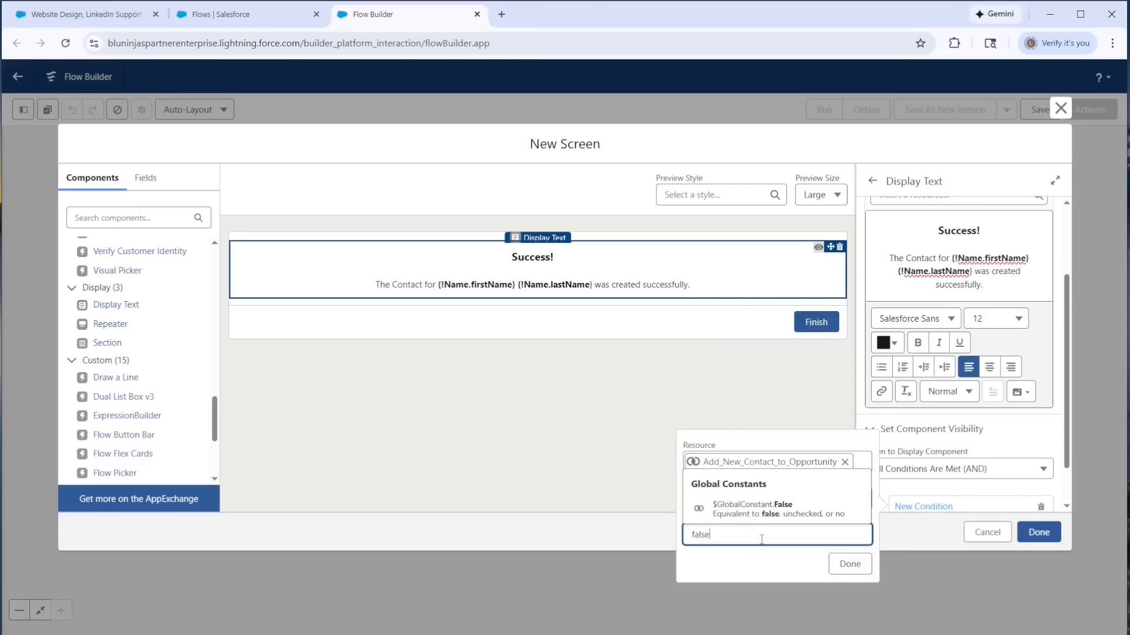
left_click(760, 507)
left_click(849, 565)
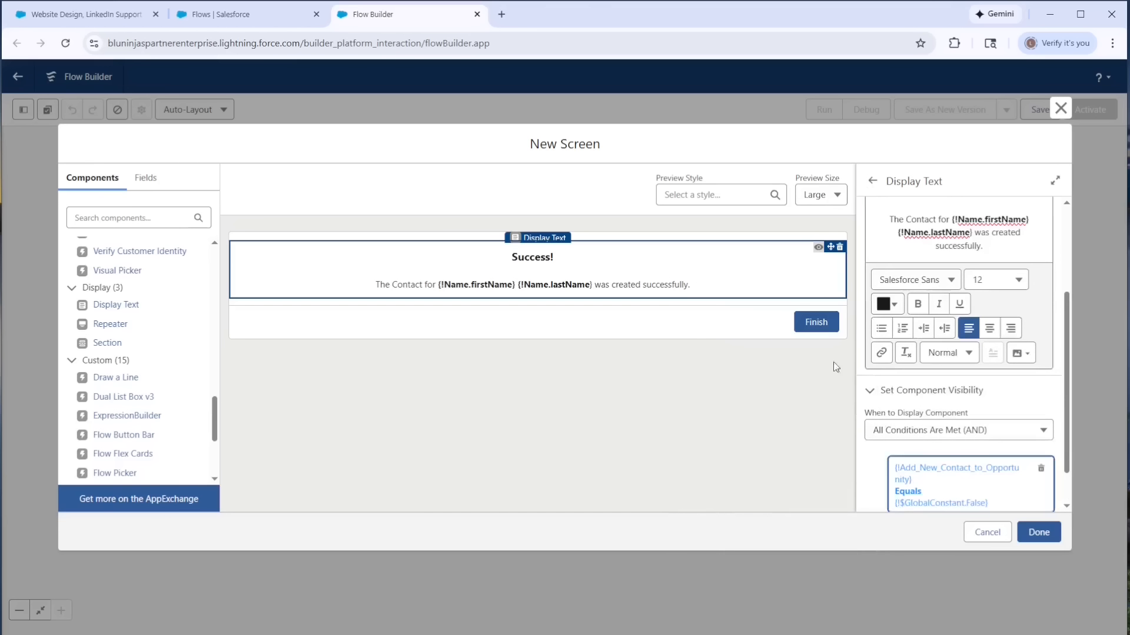
- Add a second Display Text named DTSuccessCreateContactandOppContactRole reading "Success! The Contact for {!Name.firstName} {!Name.lastName} was created successfully and added to your Opportunity."
left_click(872, 181)
left_click_drag(115, 306, 470, 308)
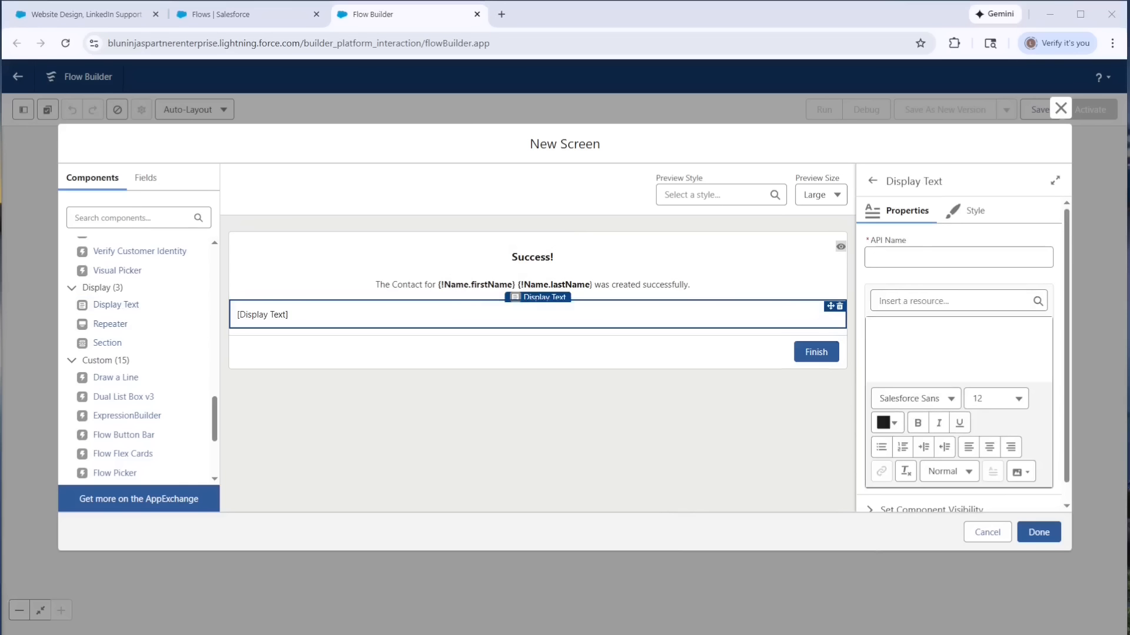
left_click(909, 257)
type("DTSuccessCreateContactandOppContactRole")
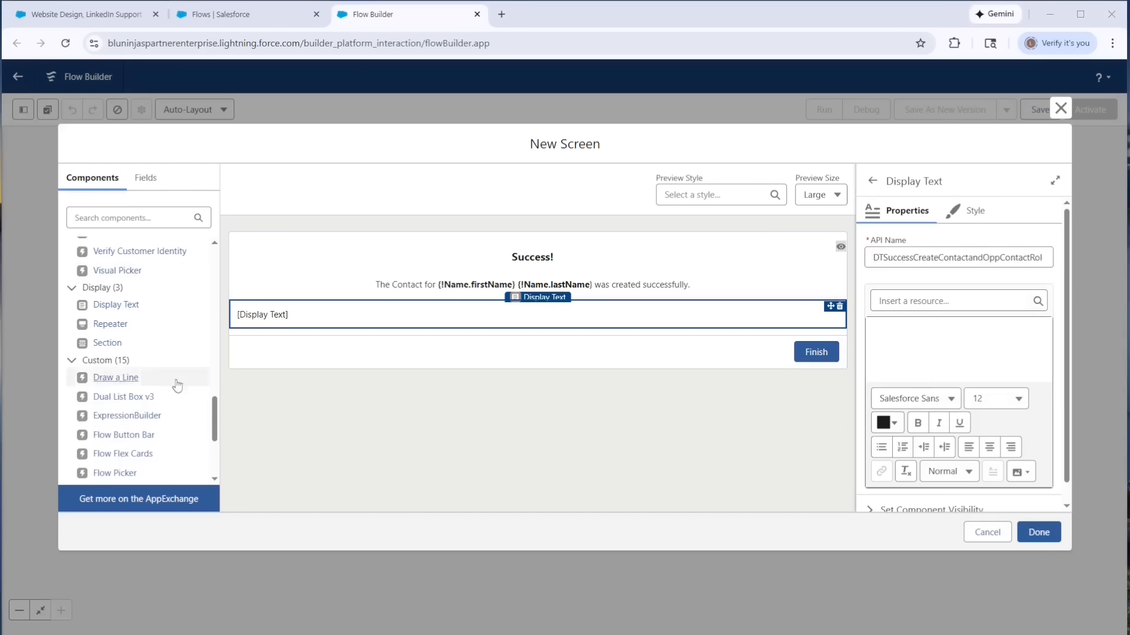
left_click(979, 349)
type("Success!  The Contact for {!Name.firstName} {!Name.lastName} was created successfully and added to your Opportunity.")
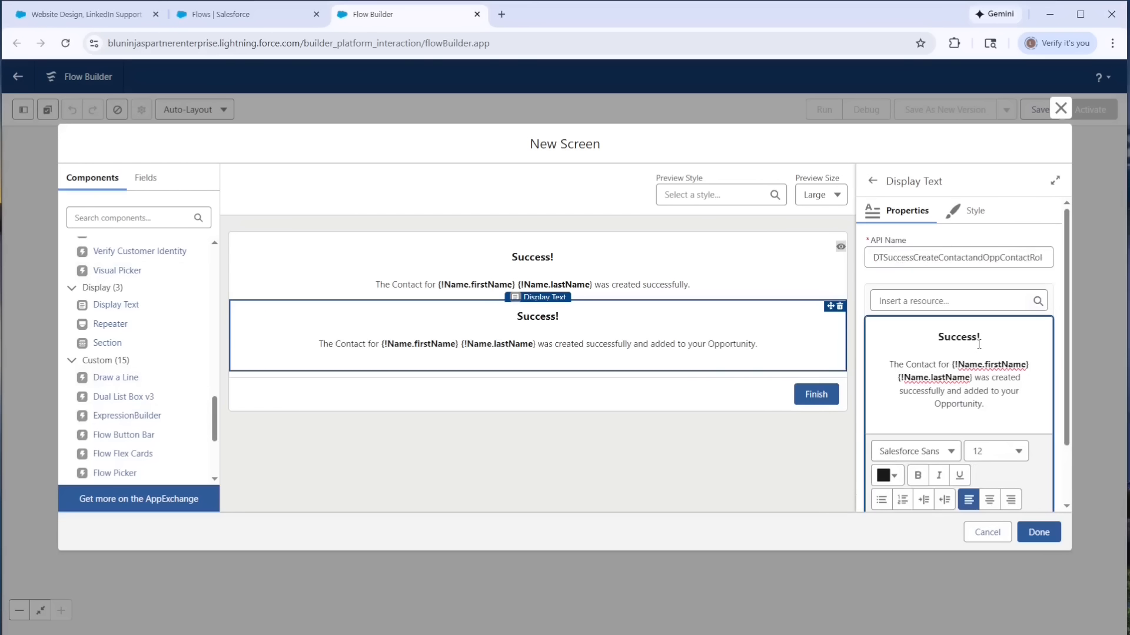
- Display the second success text only when Add_New_Contact_to_Opportunity Equals {!$GlobalConstant.True}, and finish the success screen
scroll(979, 344, "down", 2)
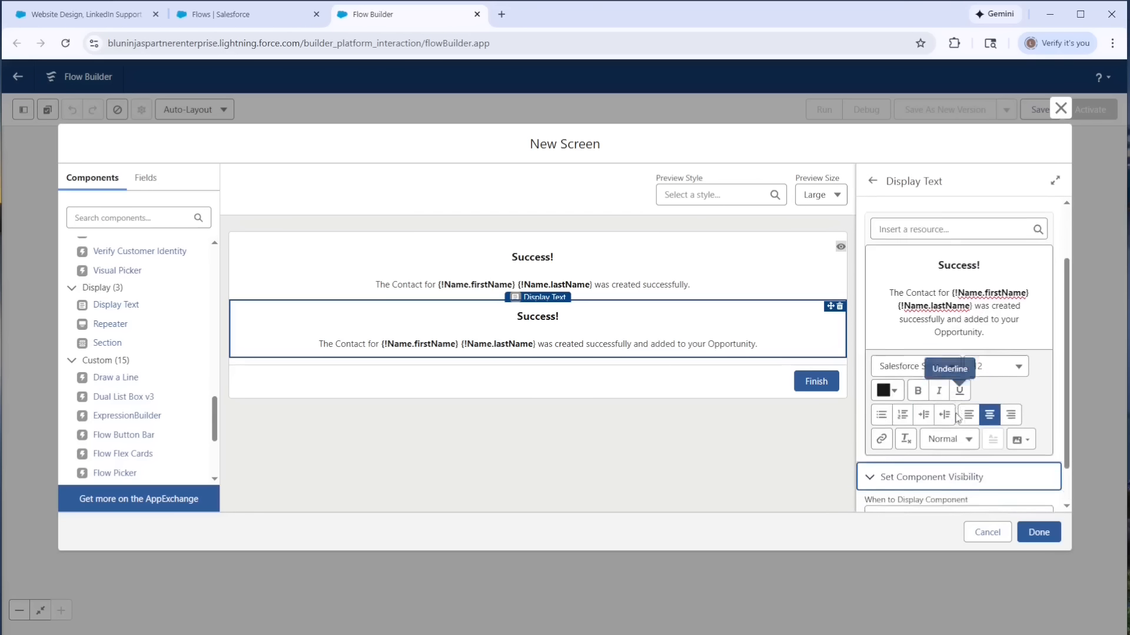
scroll(956, 417, "down", 1)
left_click(915, 469)
left_click(912, 517)
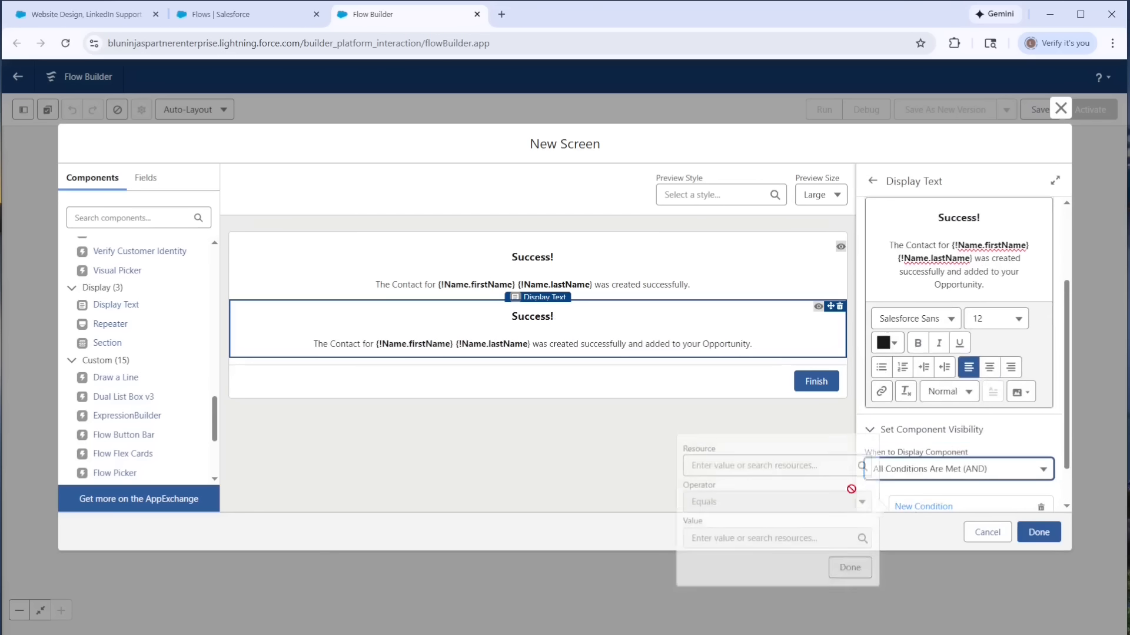
left_click(759, 463)
left_click(782, 391)
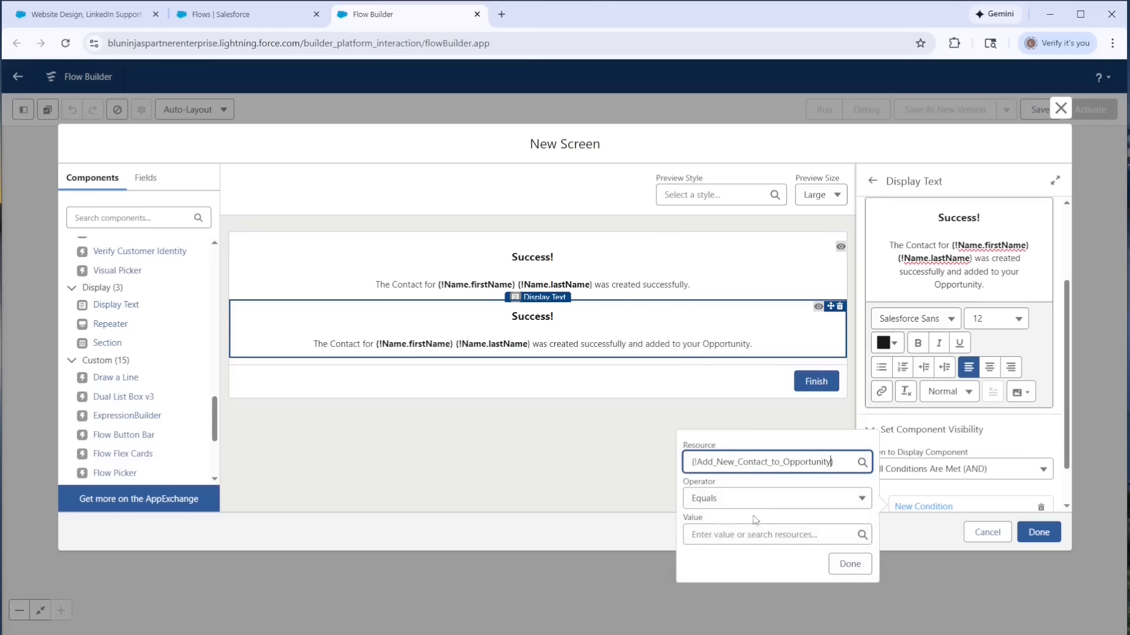
left_click(752, 533)
type("tr")
left_click(759, 507)
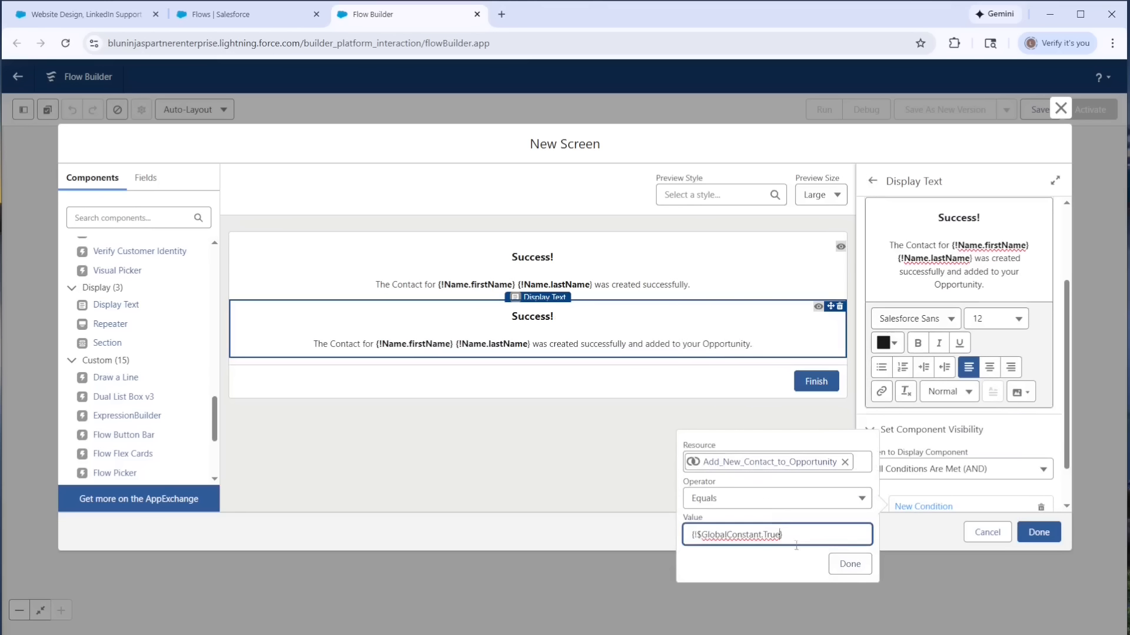
left_click(847, 566)
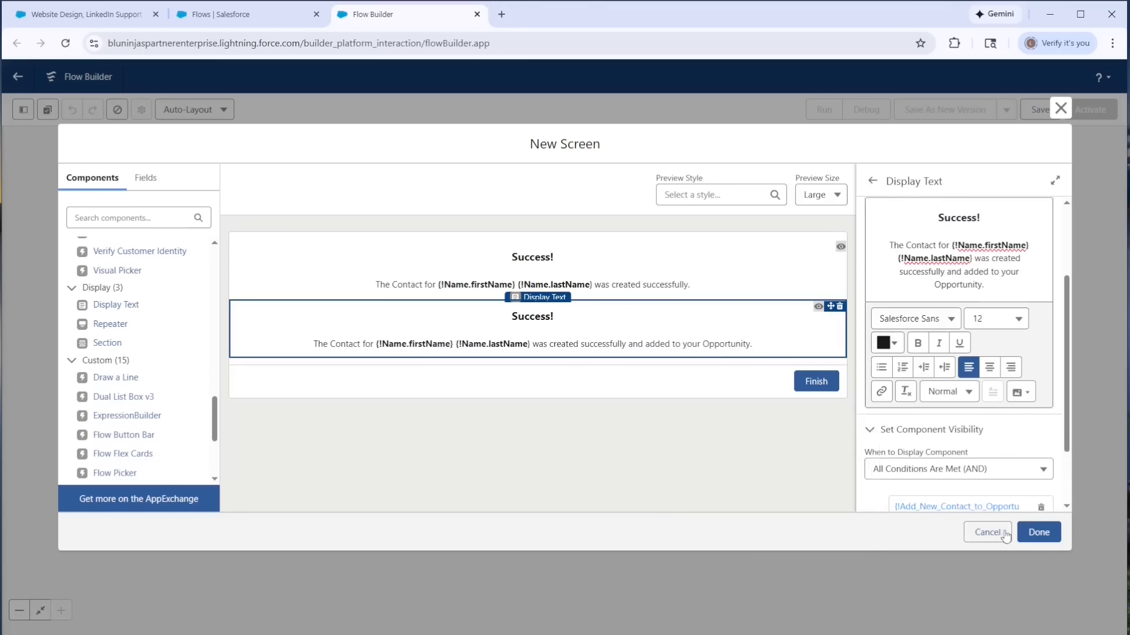
left_click(718, 447)
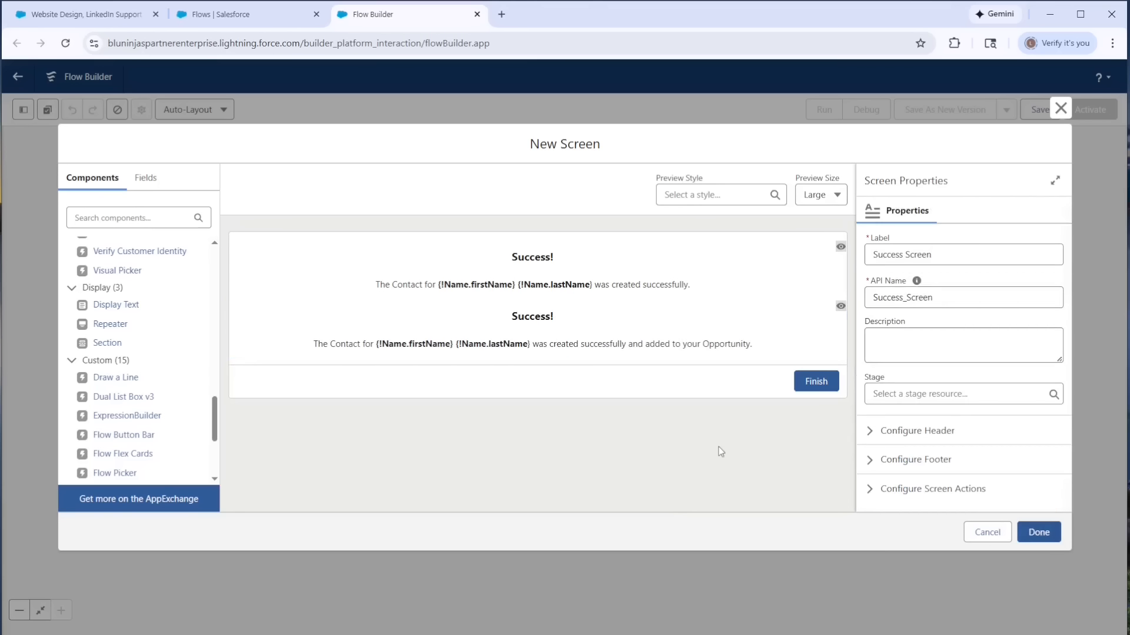
left_click(1037, 533)
- Start saving the flow with the label "Opportunity | Create New Contact & Add to Opportunity Contact Roles"
scroll(853, 235, "up", 2)
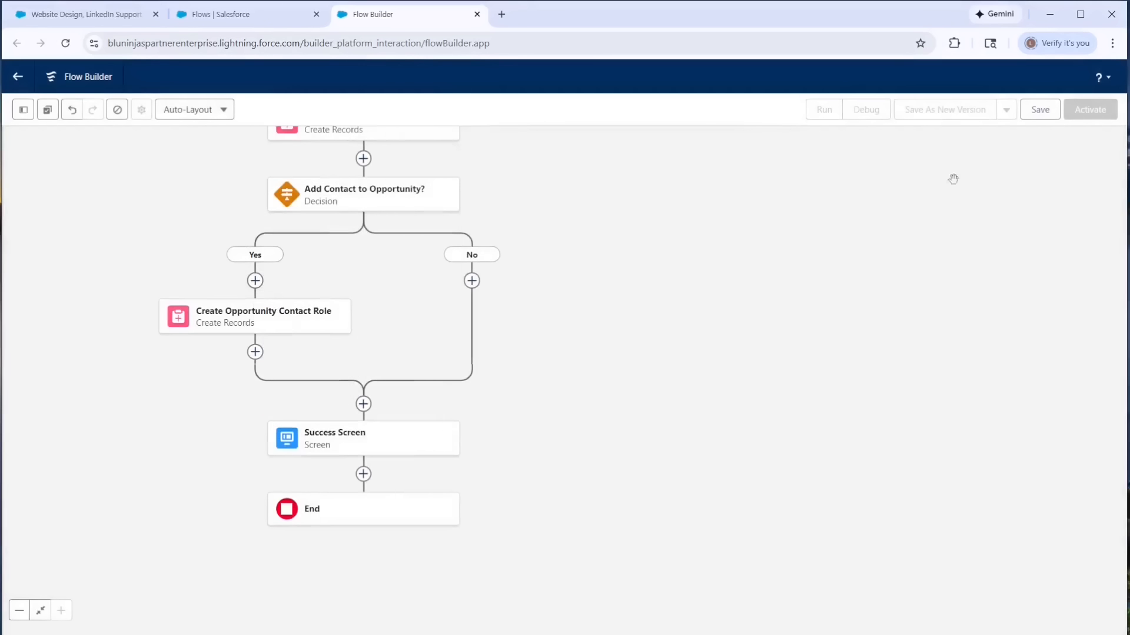
left_click(1044, 118)
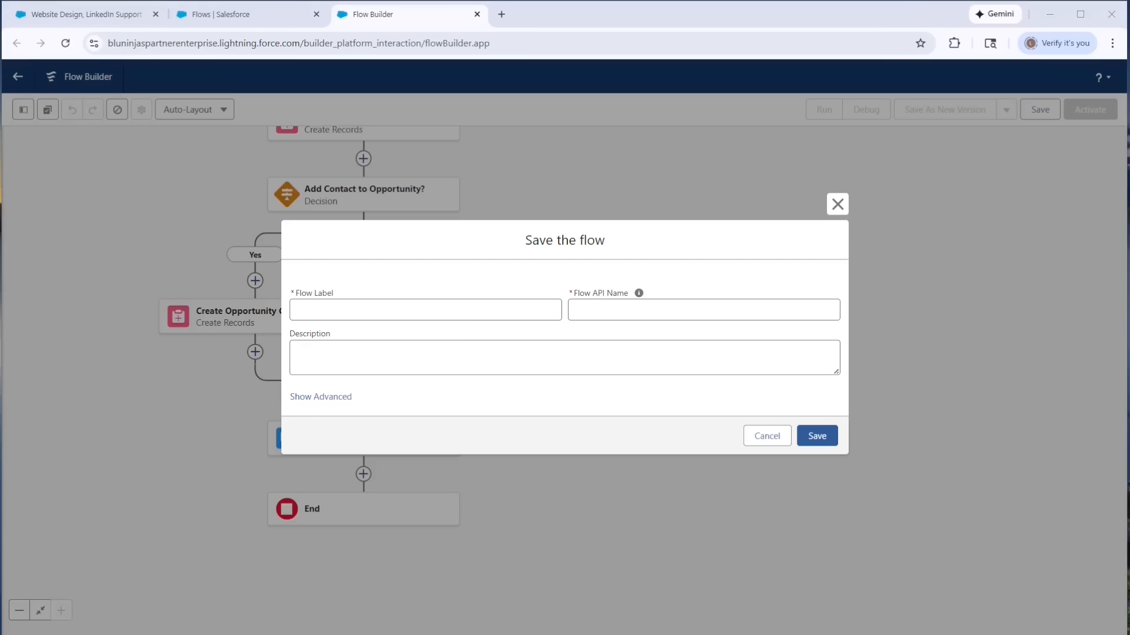
type("Opportunity | Create New Contact & Add to Opportunity Contact Roles")
left_click(270, 301)
- Add a description saying the Add New Contact button invokes the flow to create a Contact and add it to Opportunity Contact Roles, and save and activate it
left_click(362, 350)
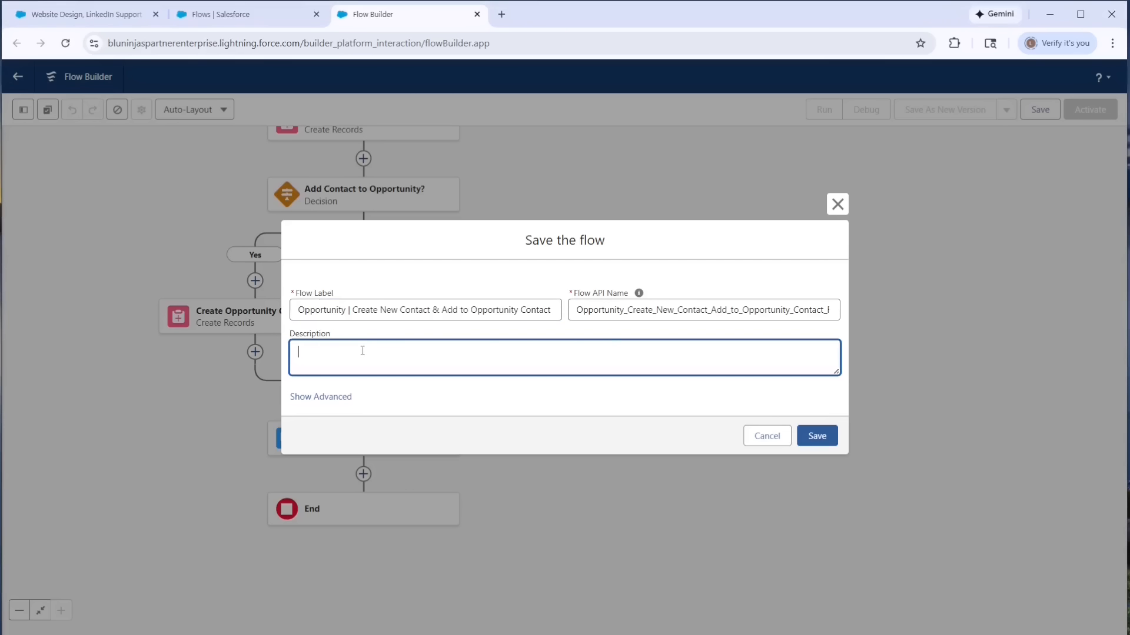
key("ctrl+v")
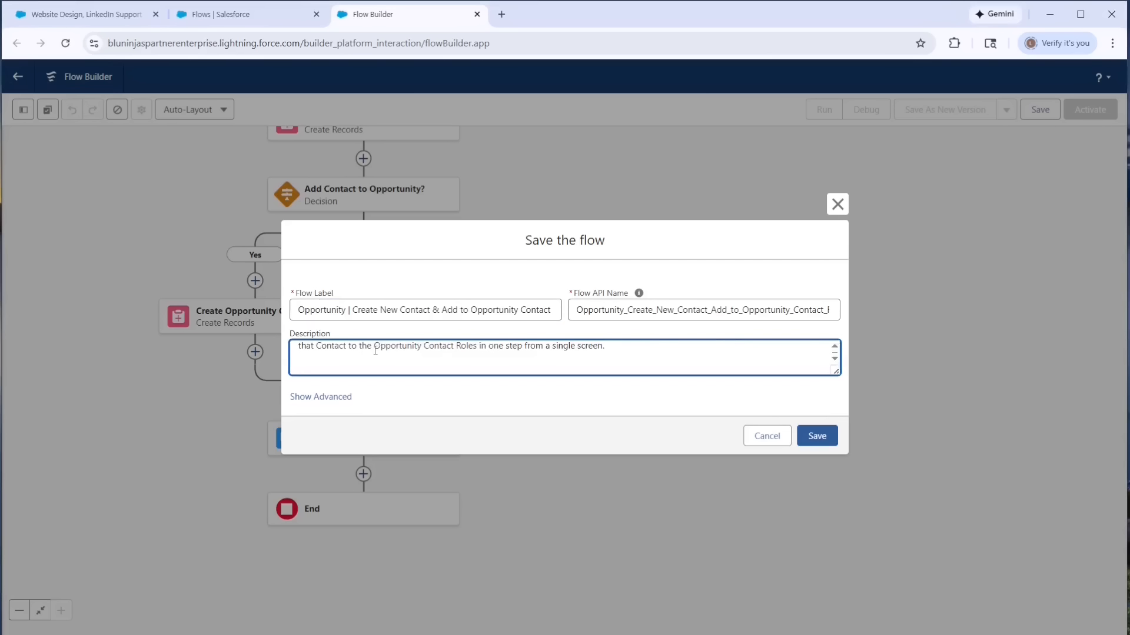
key("Return")
key("BackSpace")
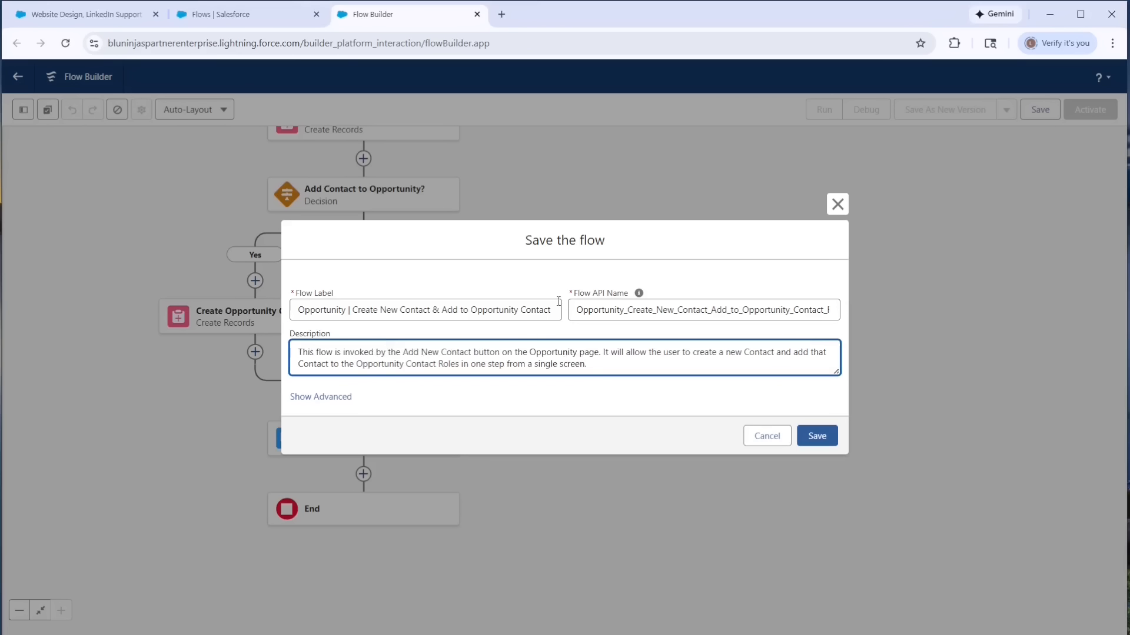
left_click(556, 306)
left_click(817, 436)
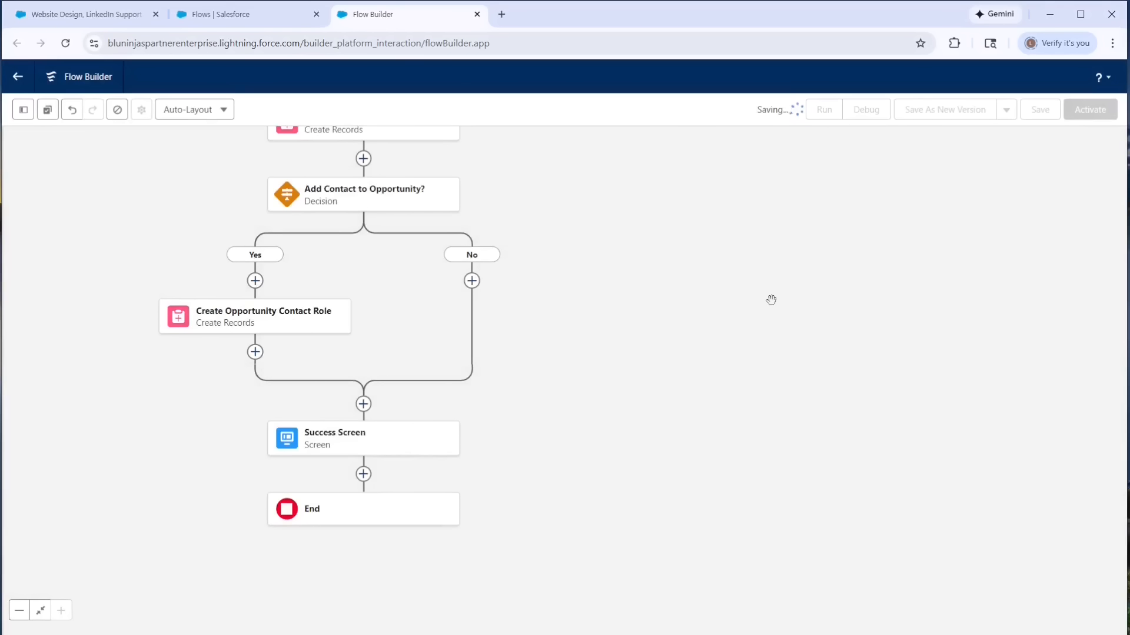
left_click(1095, 111)
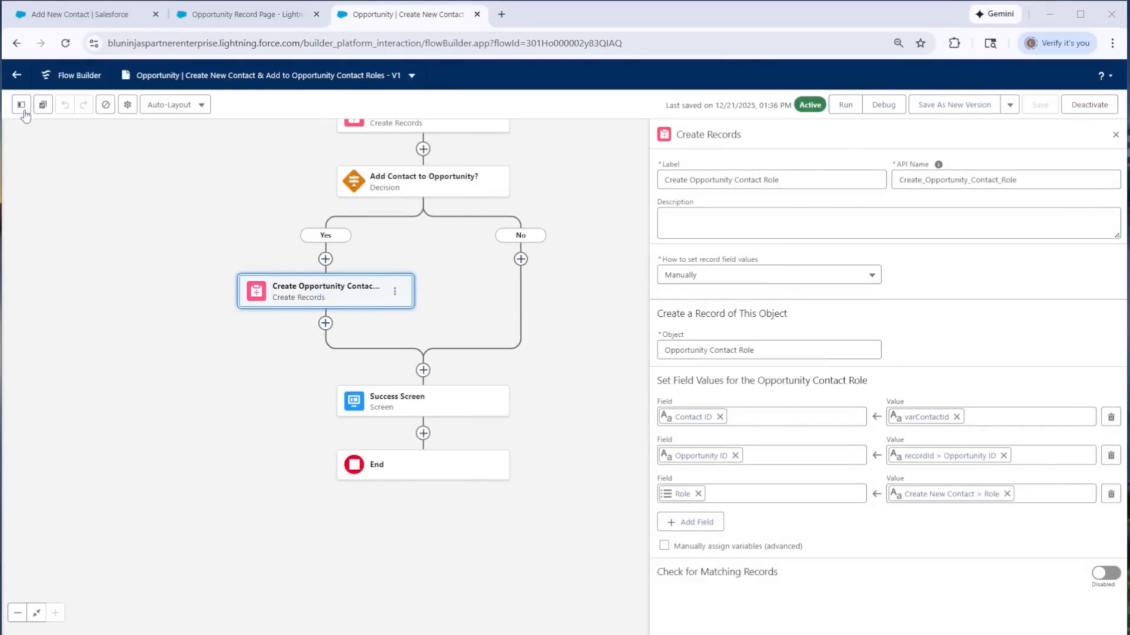
- Make the recordId record variable available for input outside the flow
left_click(21, 105)
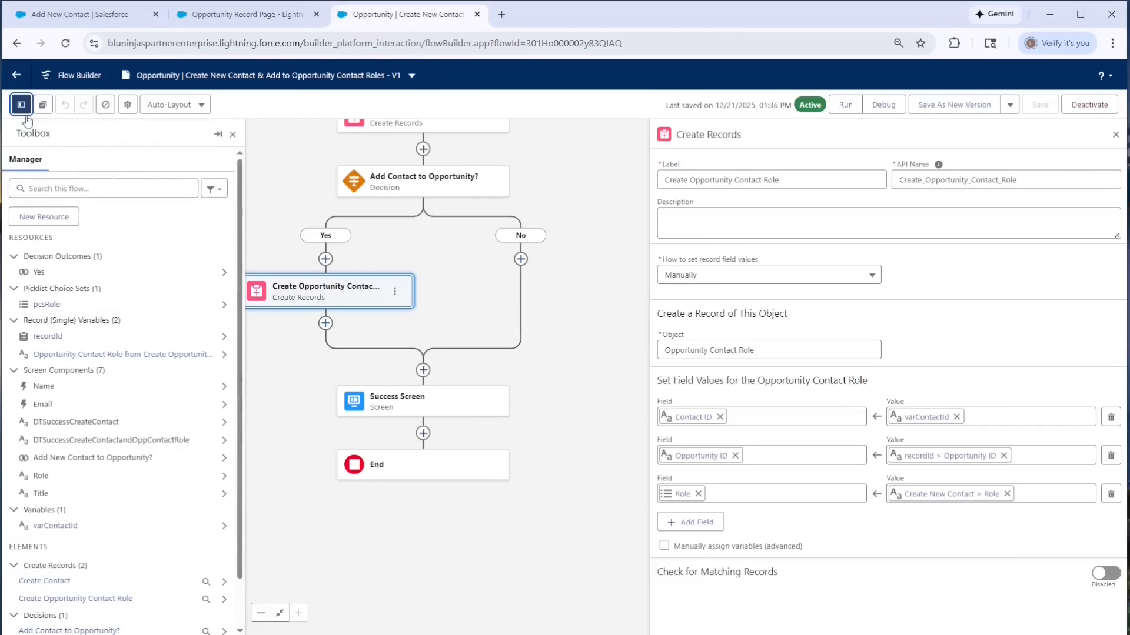
left_click(48, 337)
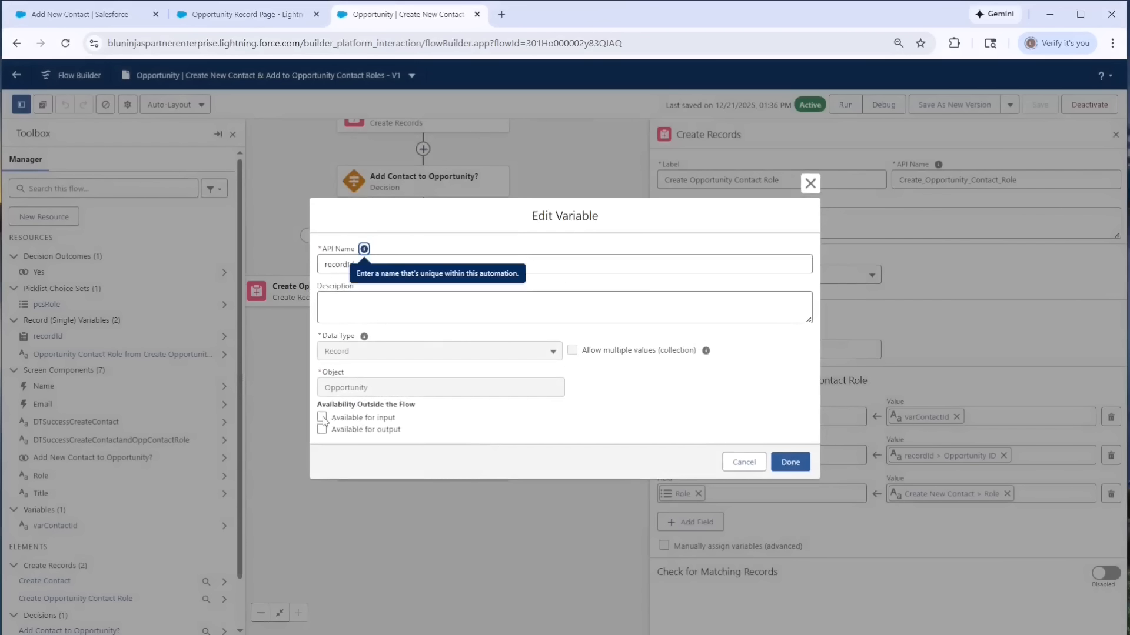
left_click(322, 418)
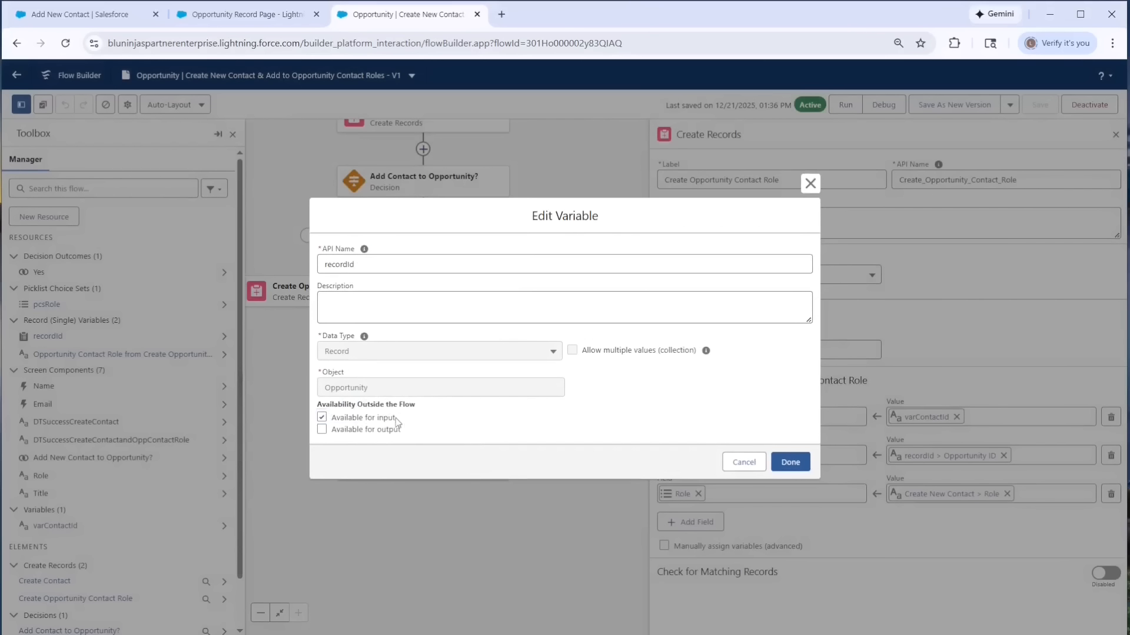